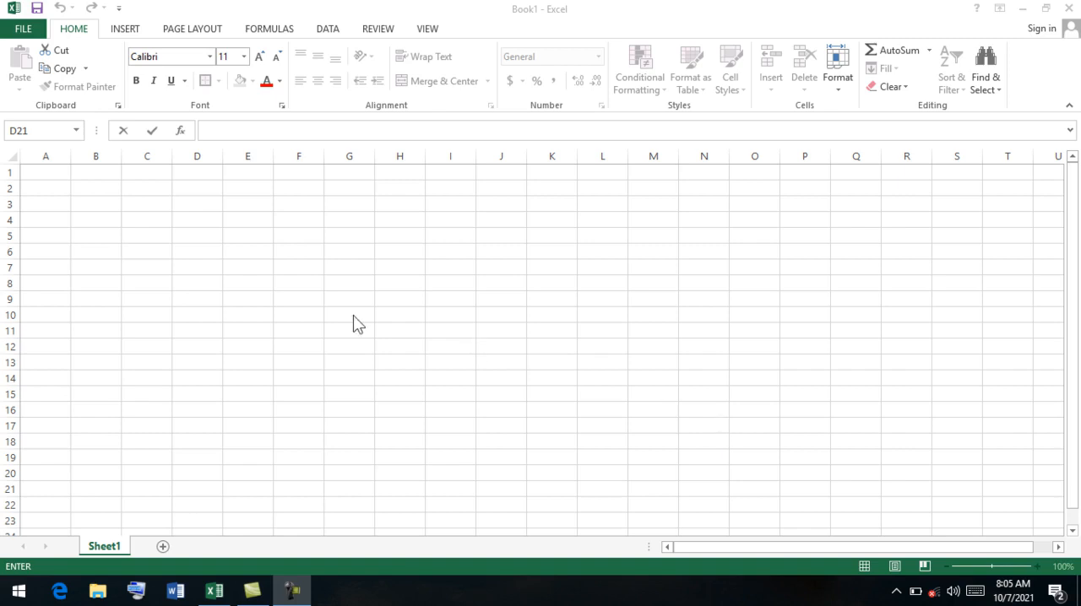
Enter the four people's names one below another in cells F7 to F10.
click(301, 285)
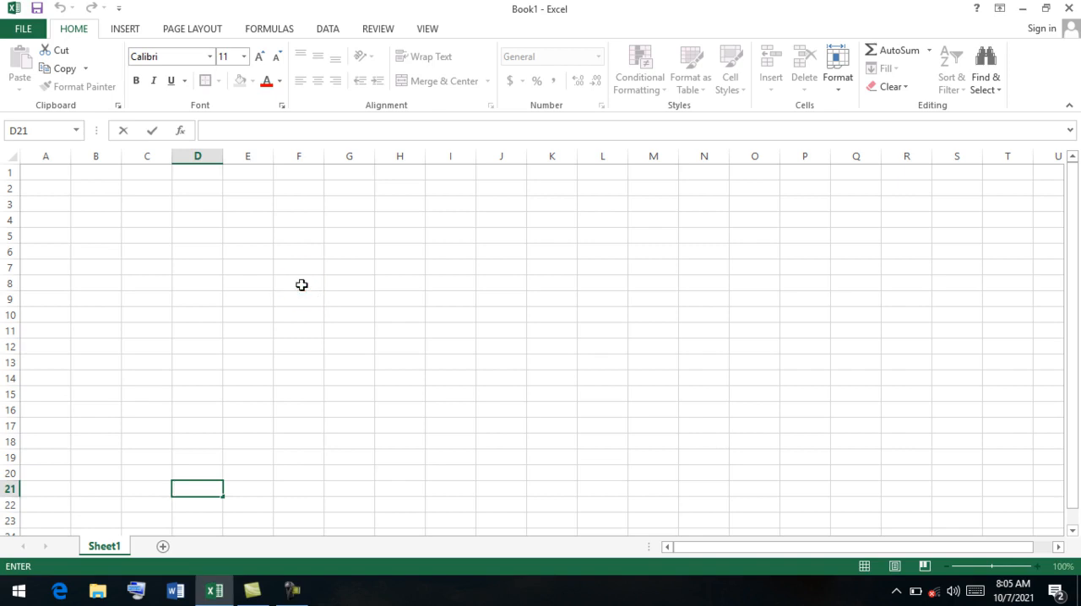
click(301, 284)
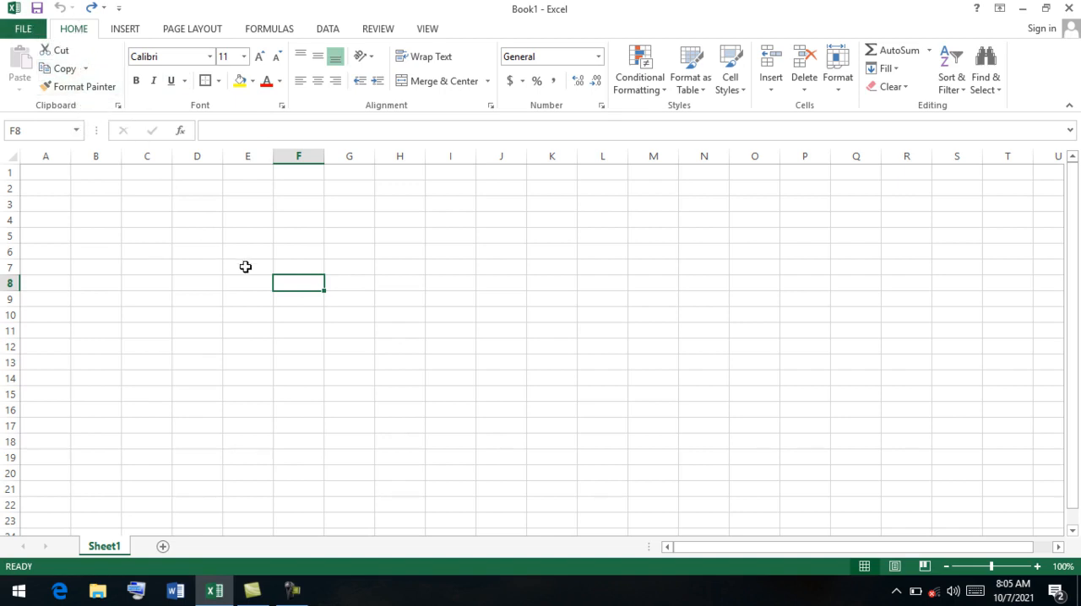
click(293, 269)
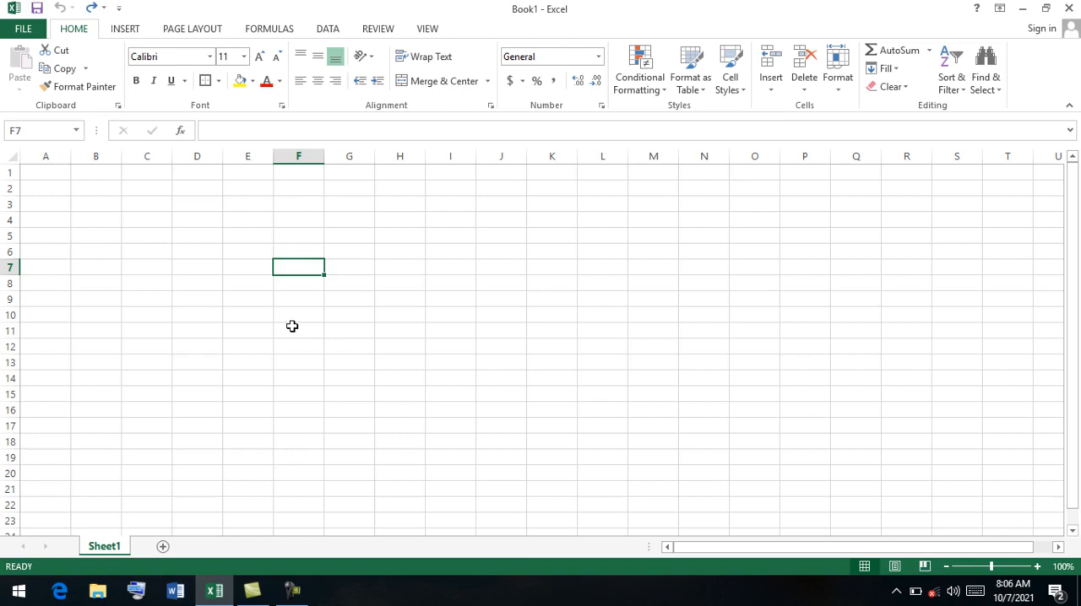
text(ahmad)
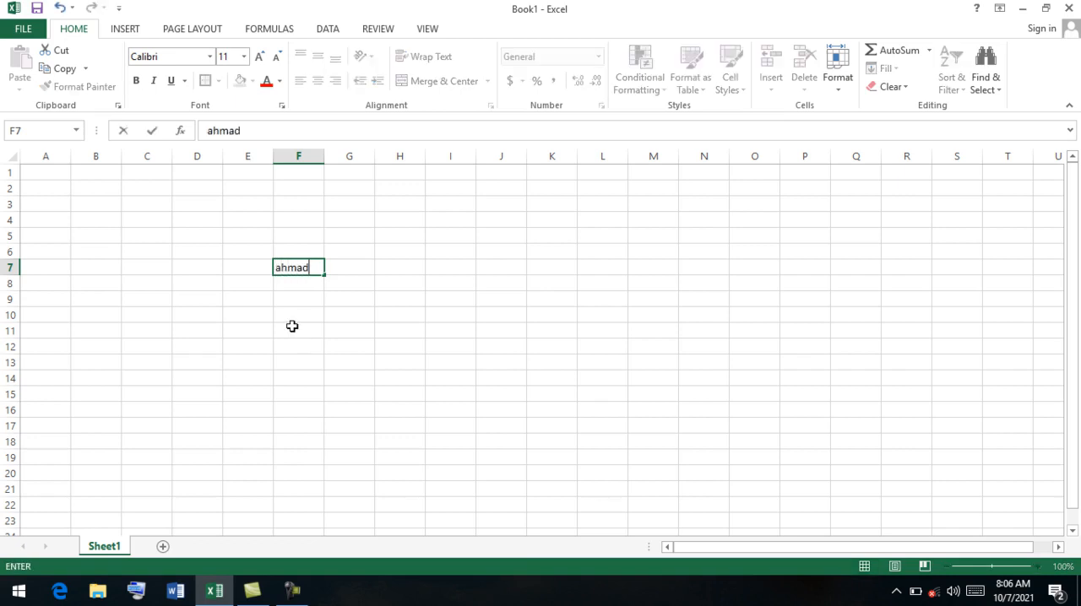
key(Return)
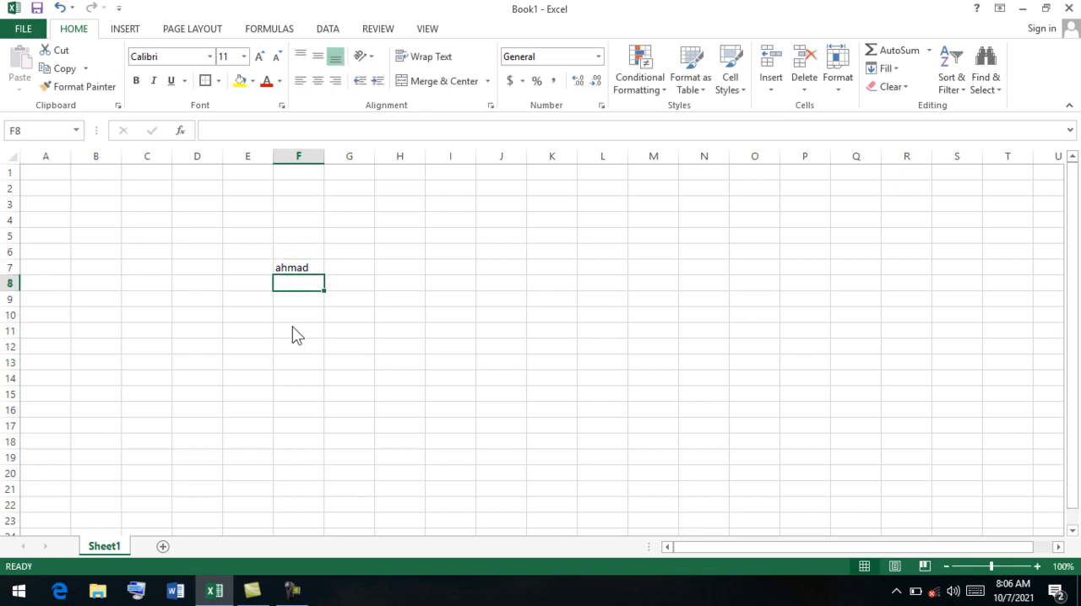
text(khan)
key(Return)
text(wali jan)
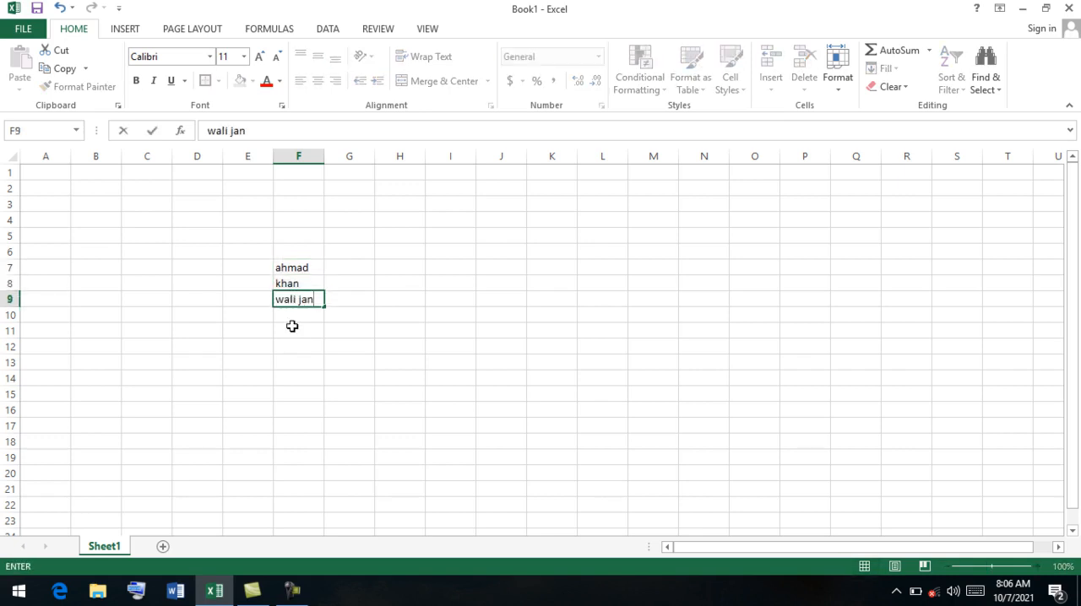
key(Return)
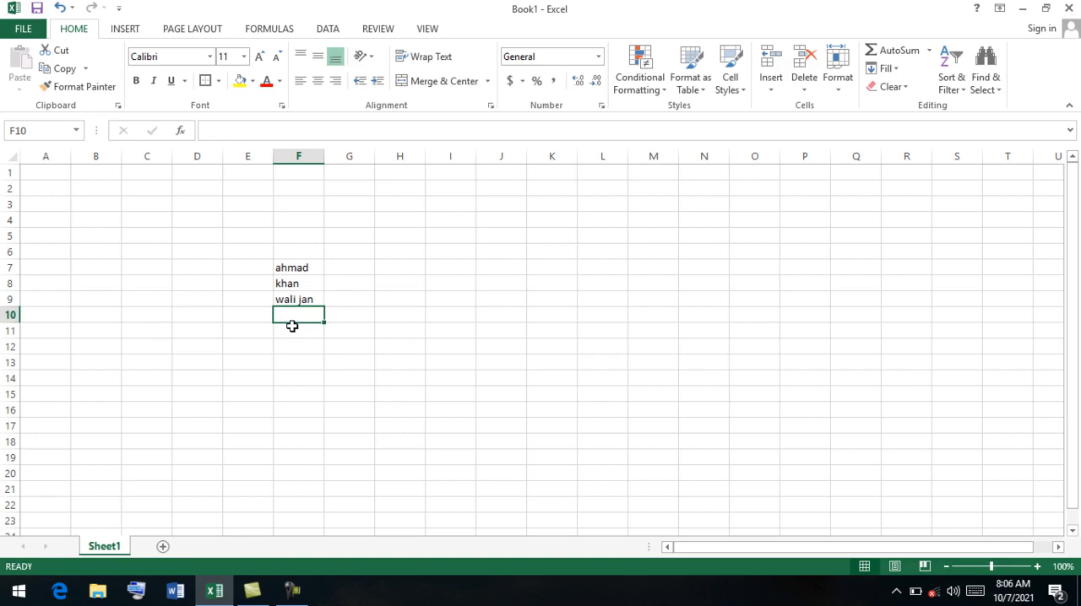
text(jan agha)
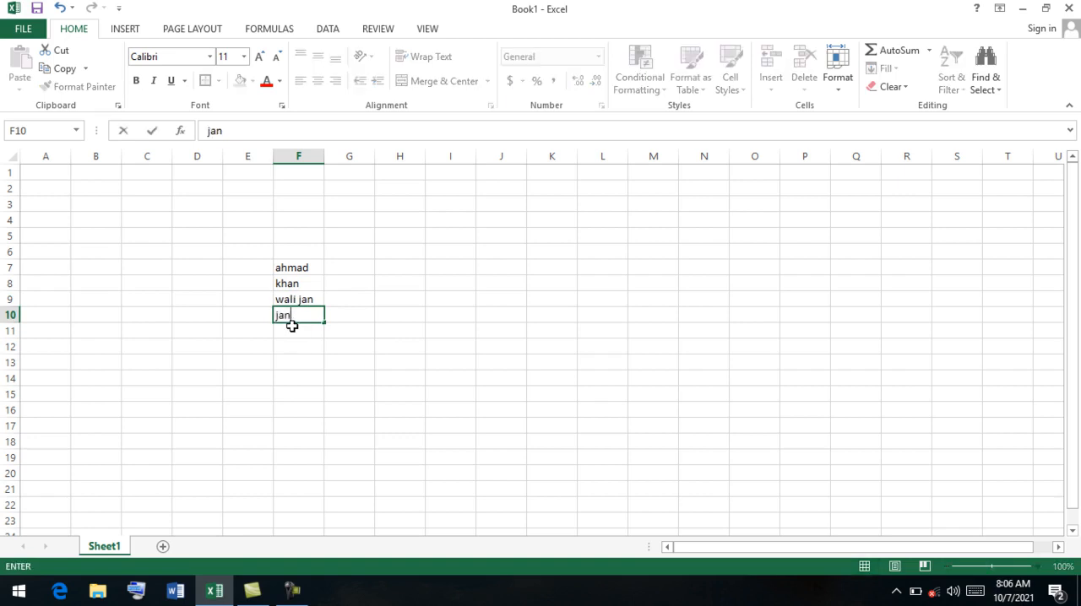
Fill cells G7 to G10 with the jobs doc, eng, worker and nurse.
click(356, 270)
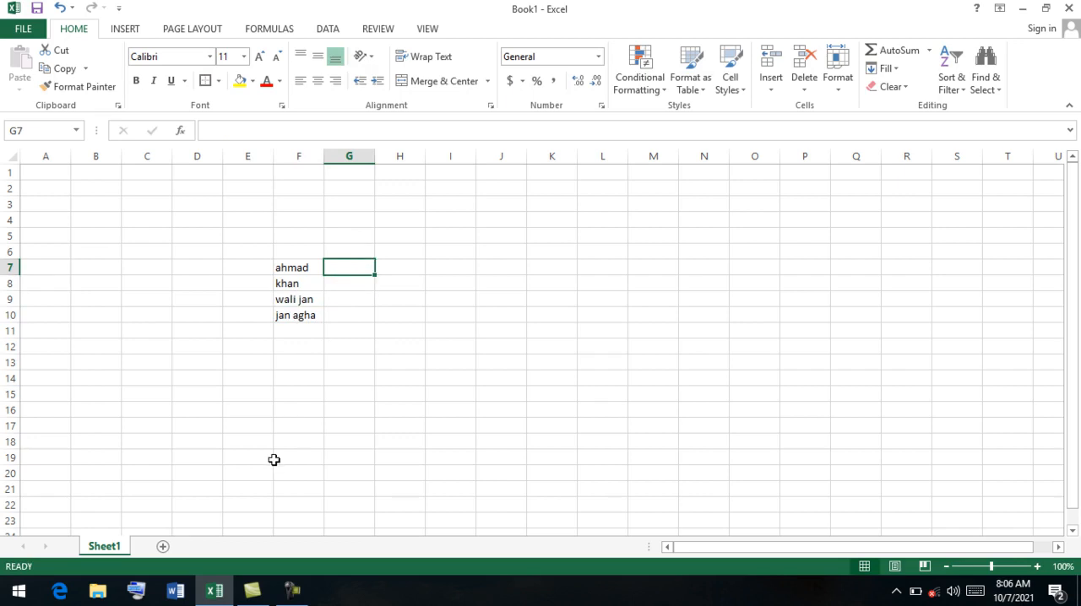
text(doc)
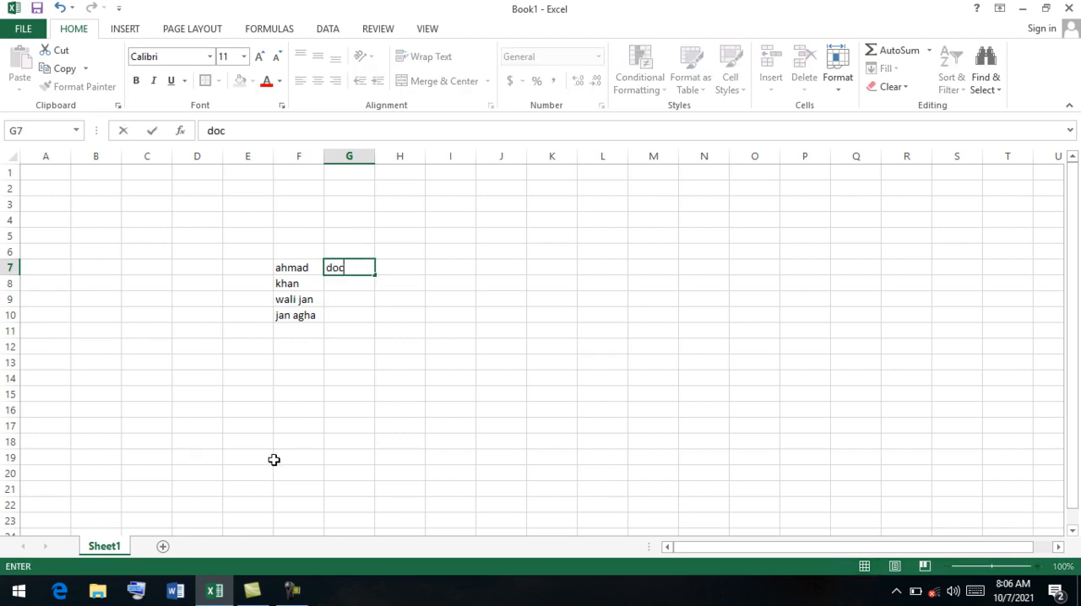
key(Return)
text(eng)
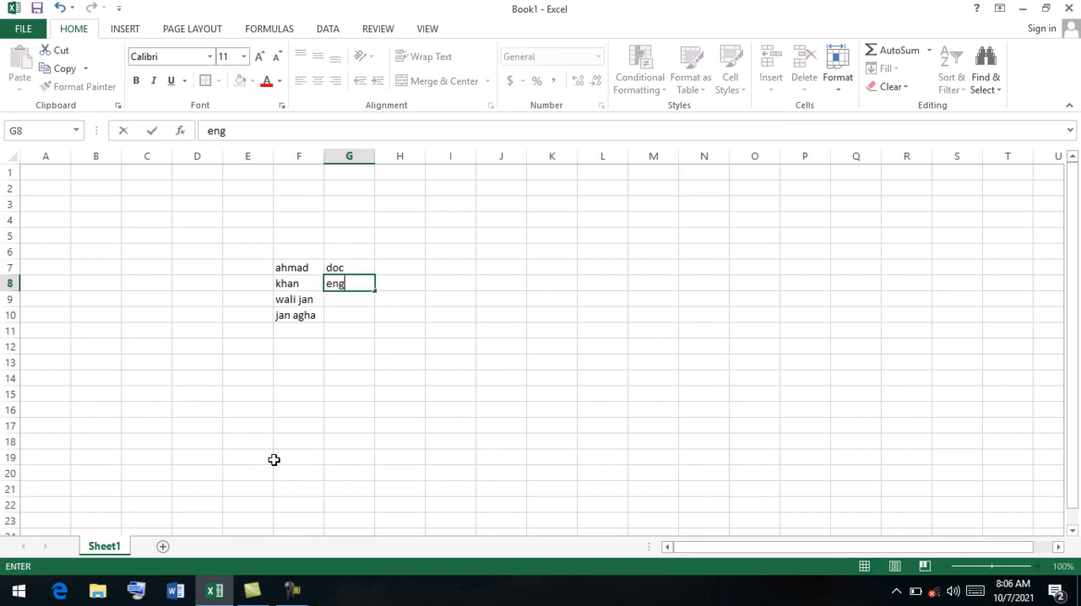
key(Return)
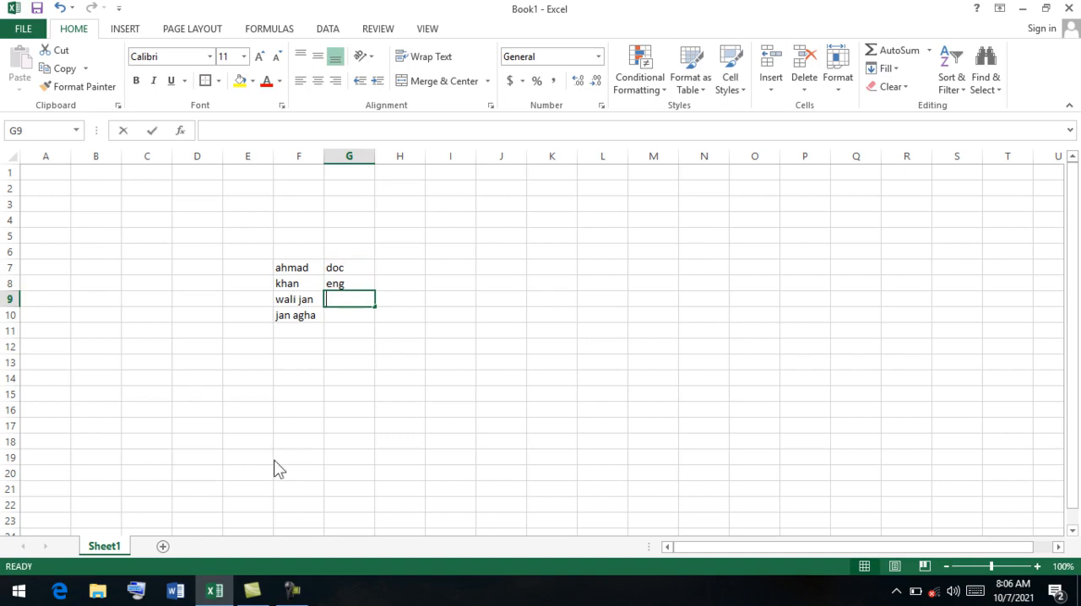
text(worker)
key(Return)
text(nurse)
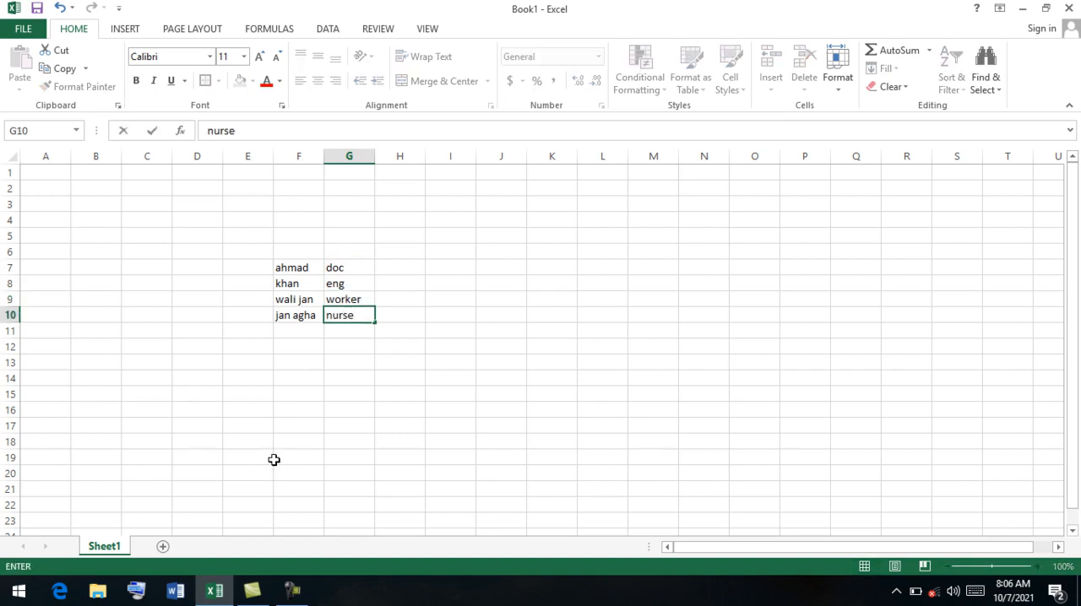
Add the headings name, job and salary in cells F6 to H6 above the data.
click(285, 251)
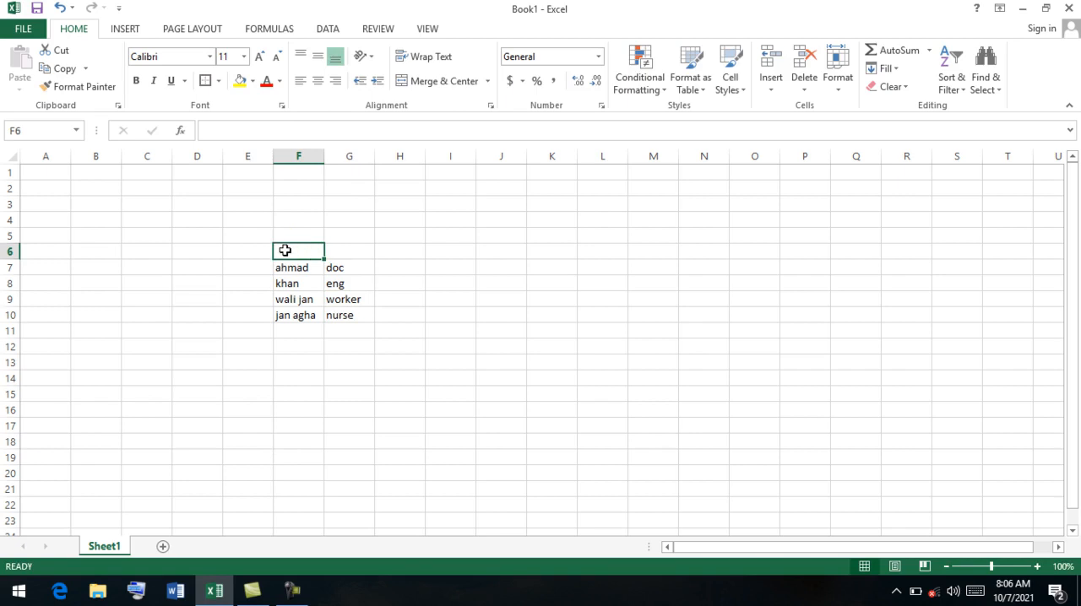
text(name)
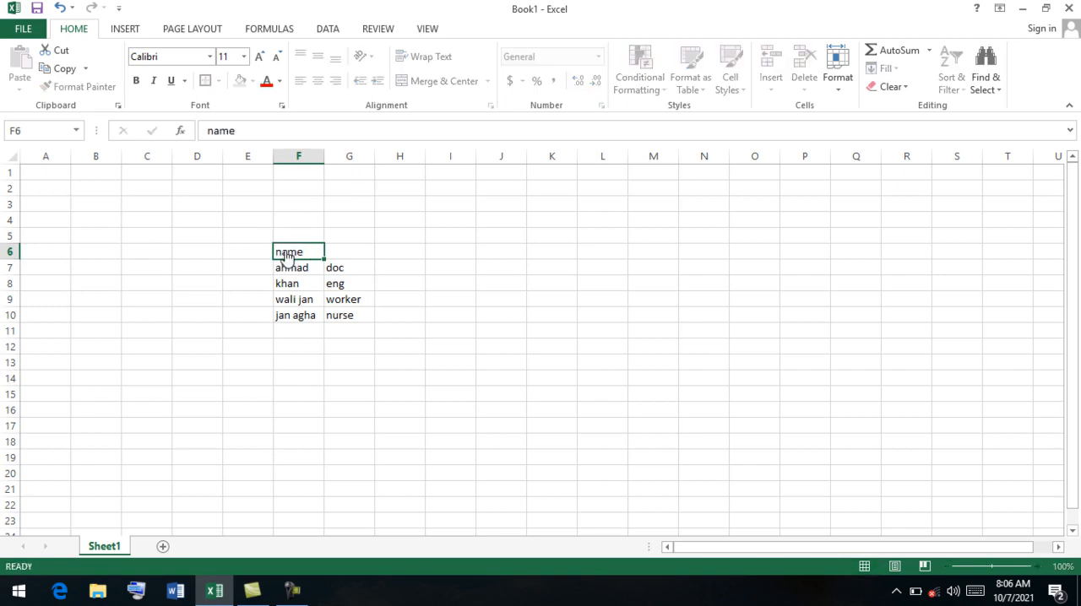
key(Tab)
text(job)
key(Tab)
text(sala)
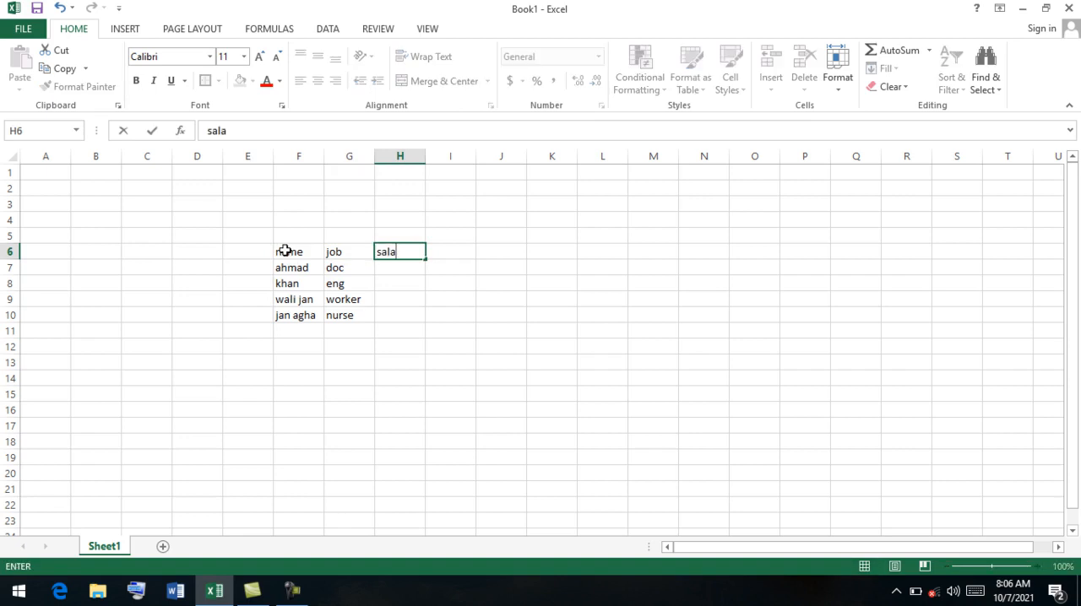
text(ry)
key(Return)
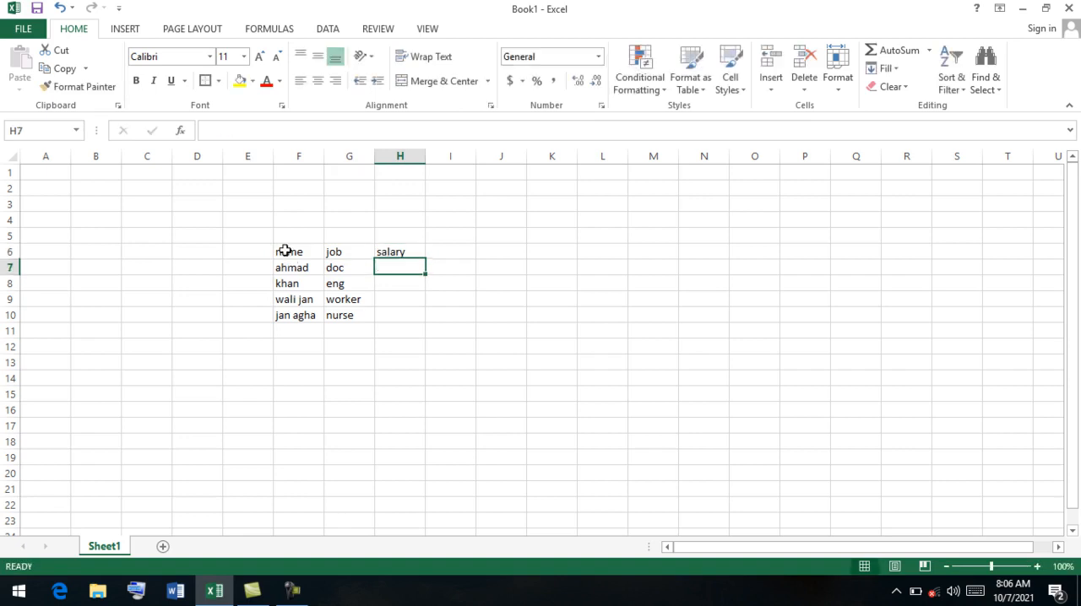
Enter the salaries 6000, 5000, 2000 and 12000 in cells H7 to H10.
text(6000)
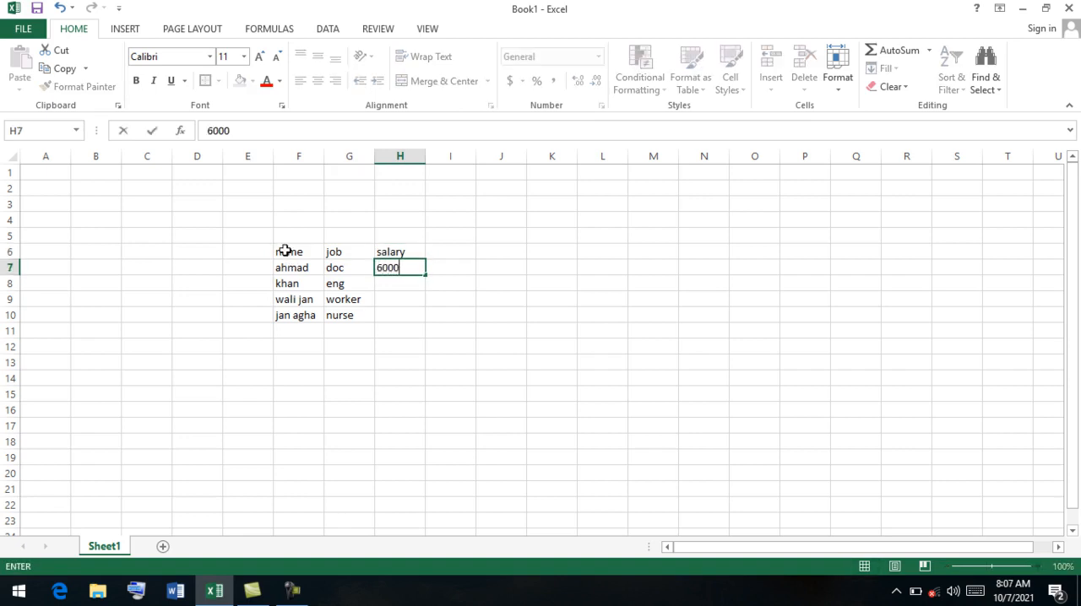
key(Return)
text(5000)
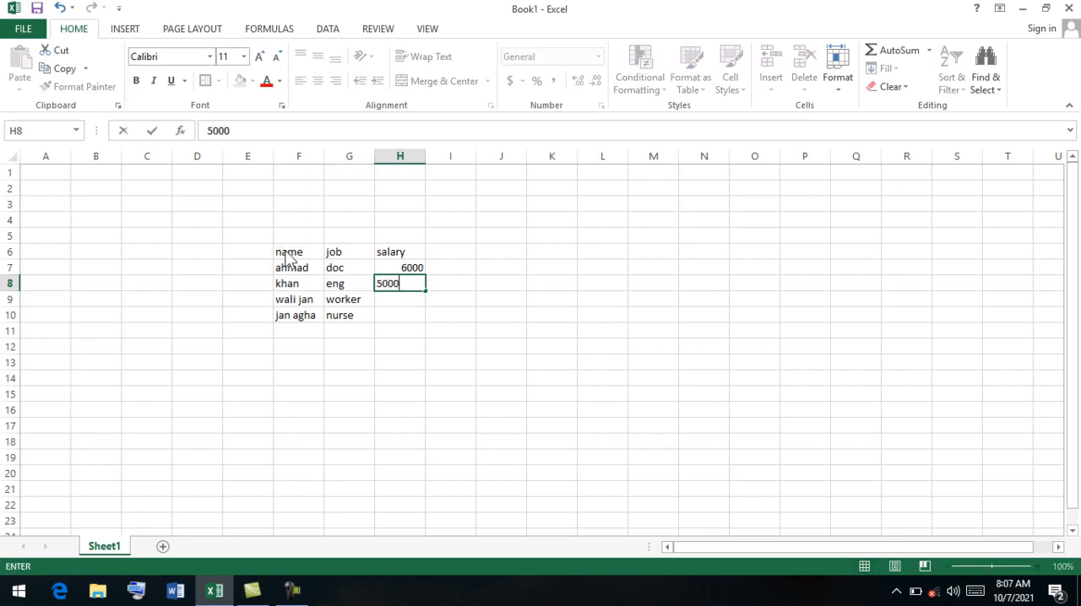
key(Return)
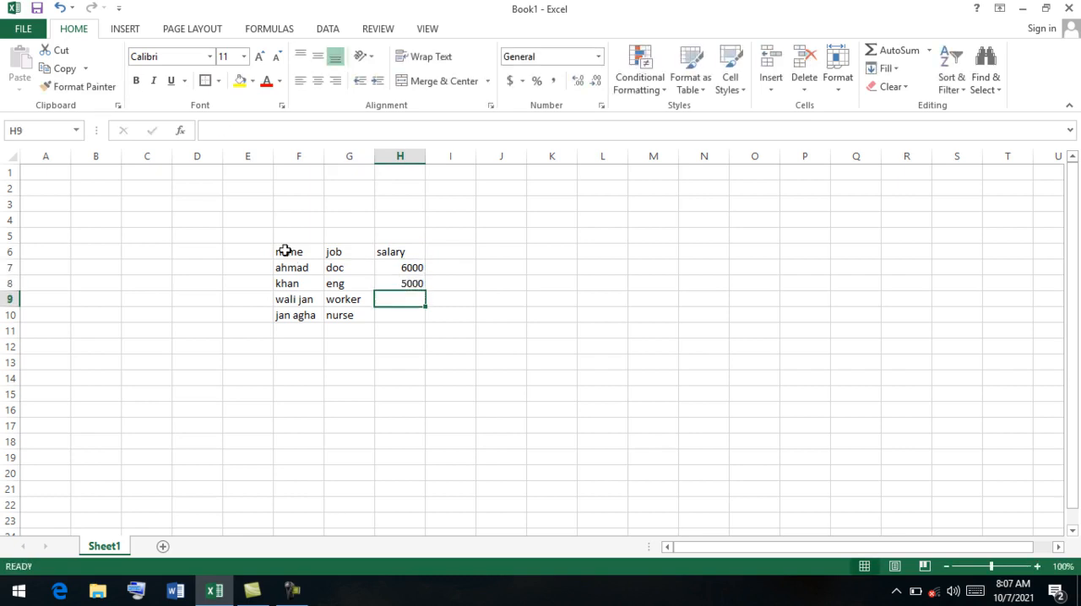
text(2000)
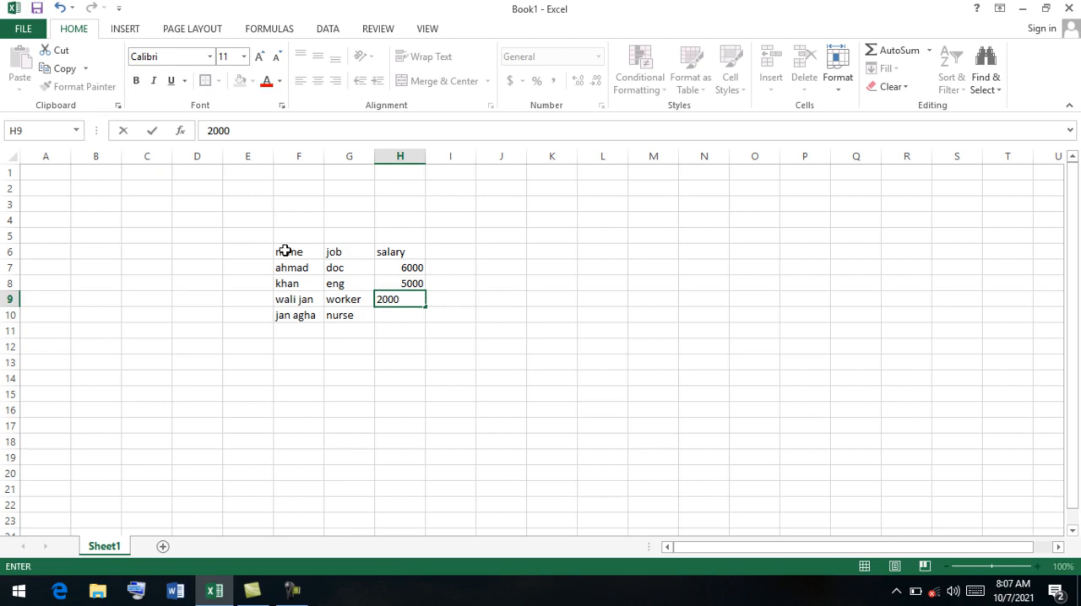
key(Return)
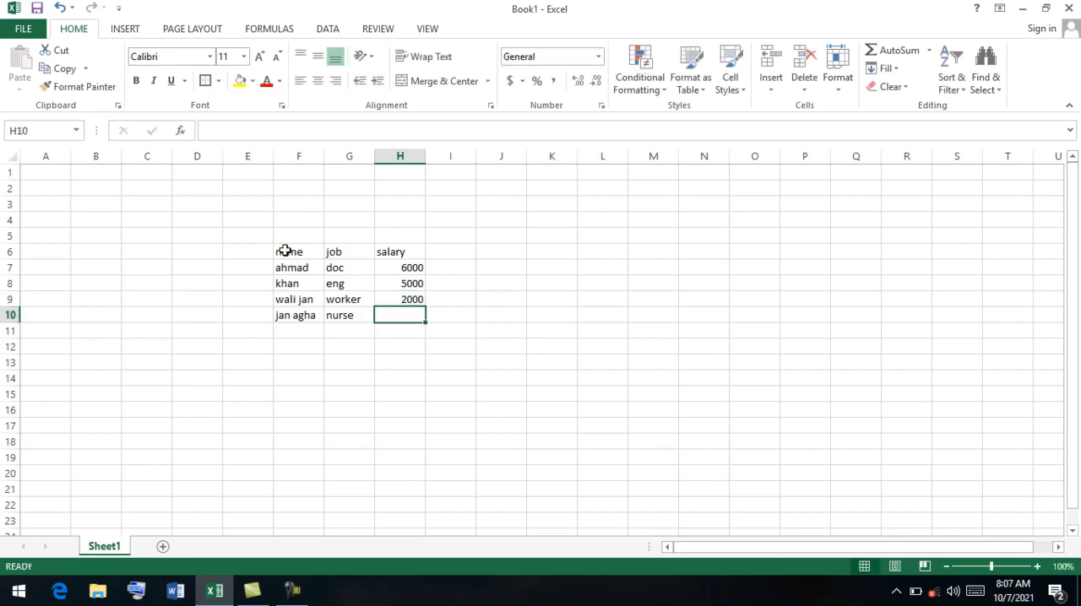
text(12000)
key(Up)
key(Up)
Add the label total in cell G11, below the job entries.
key(Down)
key(Down)
key(Down)
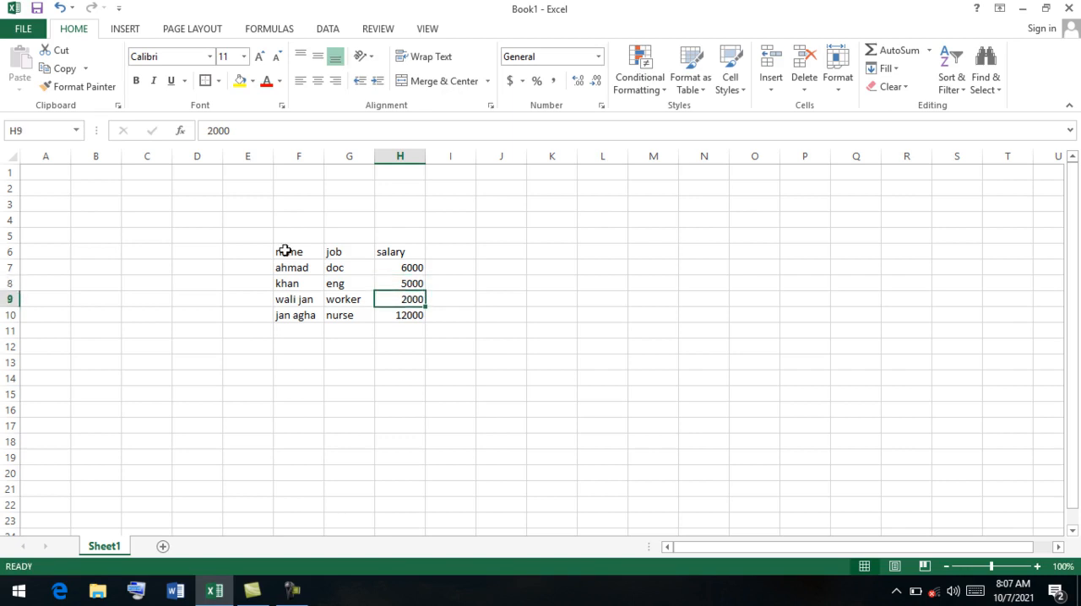
key(Left)
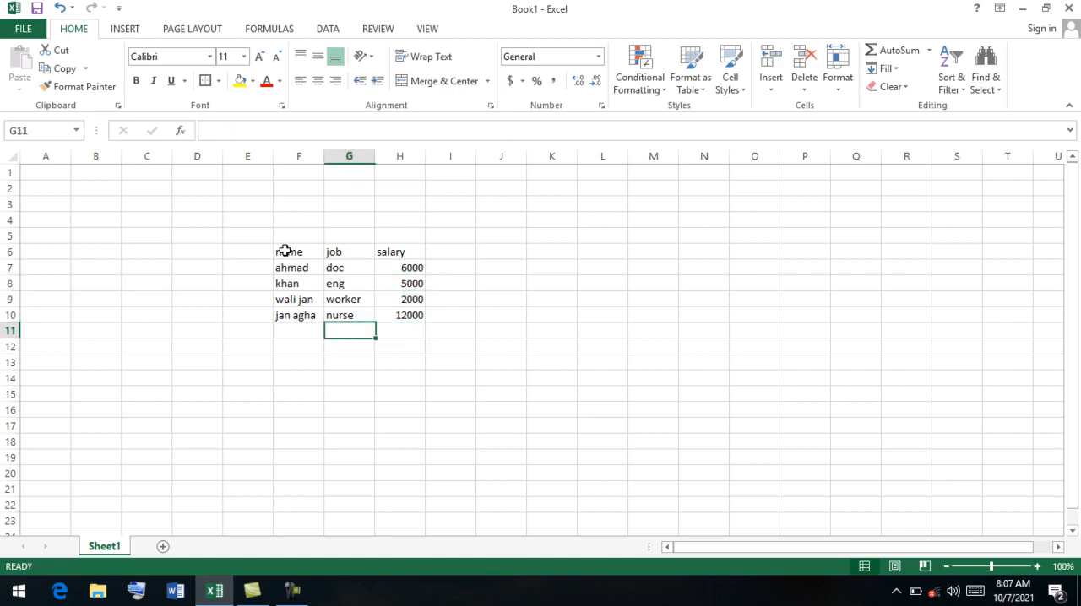
text(toa)
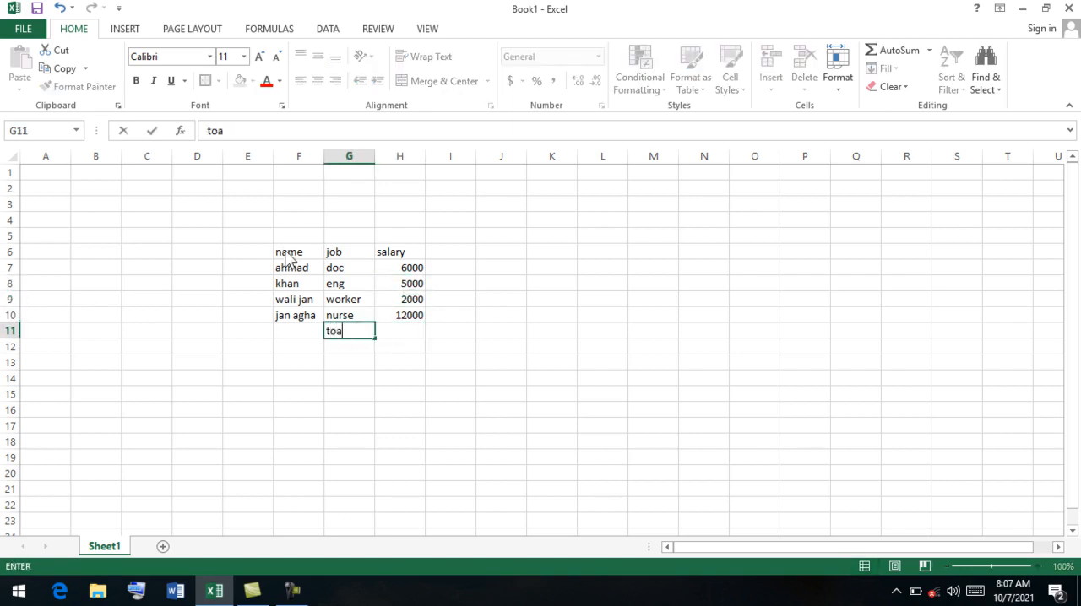
key(BackSpace)
text(tal)
key(Tab)
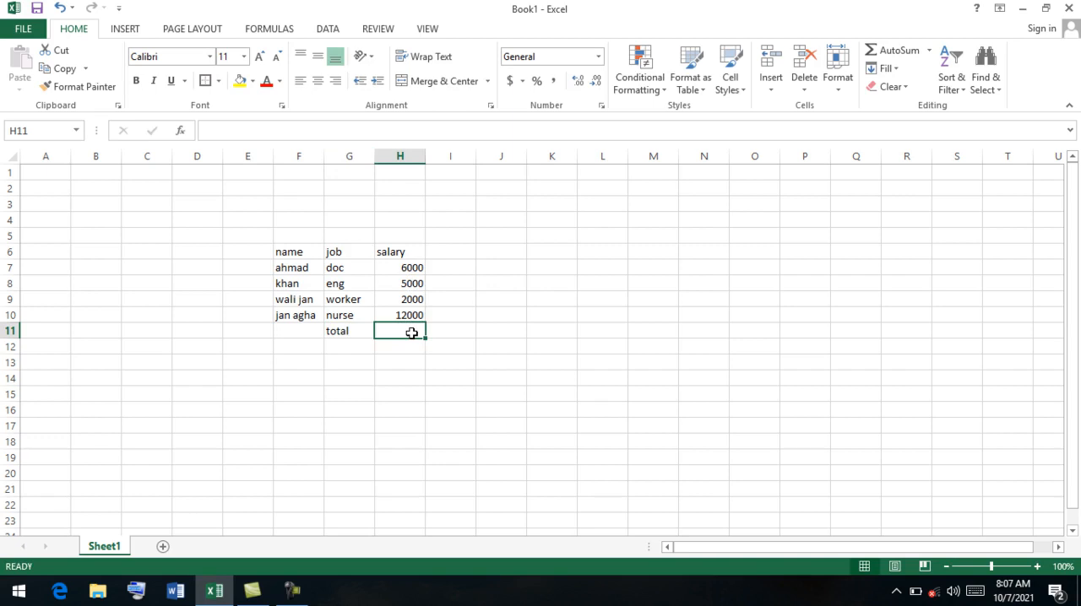
Calculate the total salary in cell H11 with a SUM formula over H7:H10.
text(=)
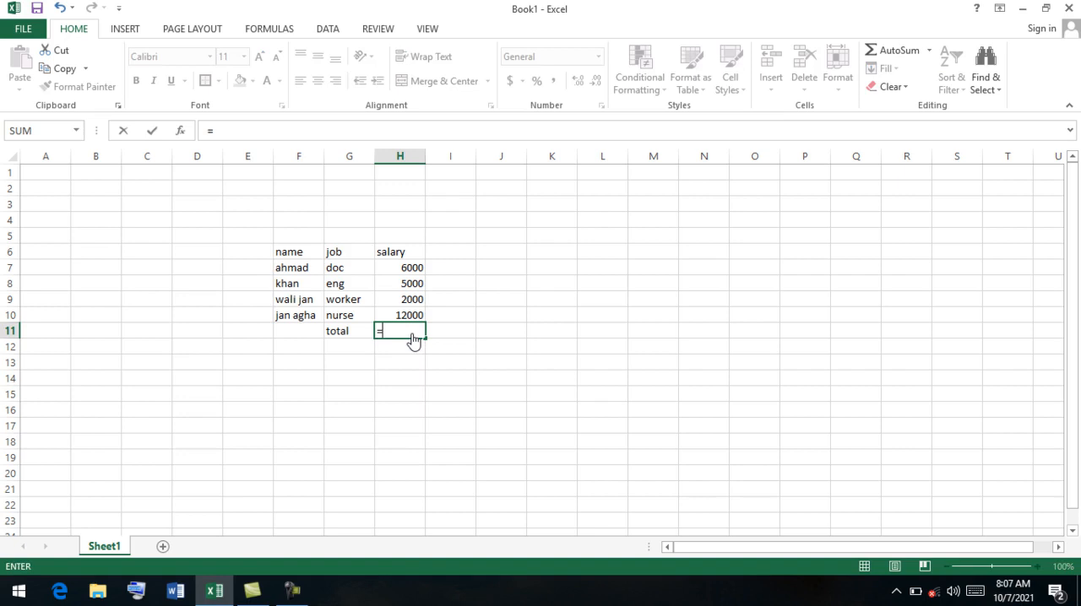
text(sum)
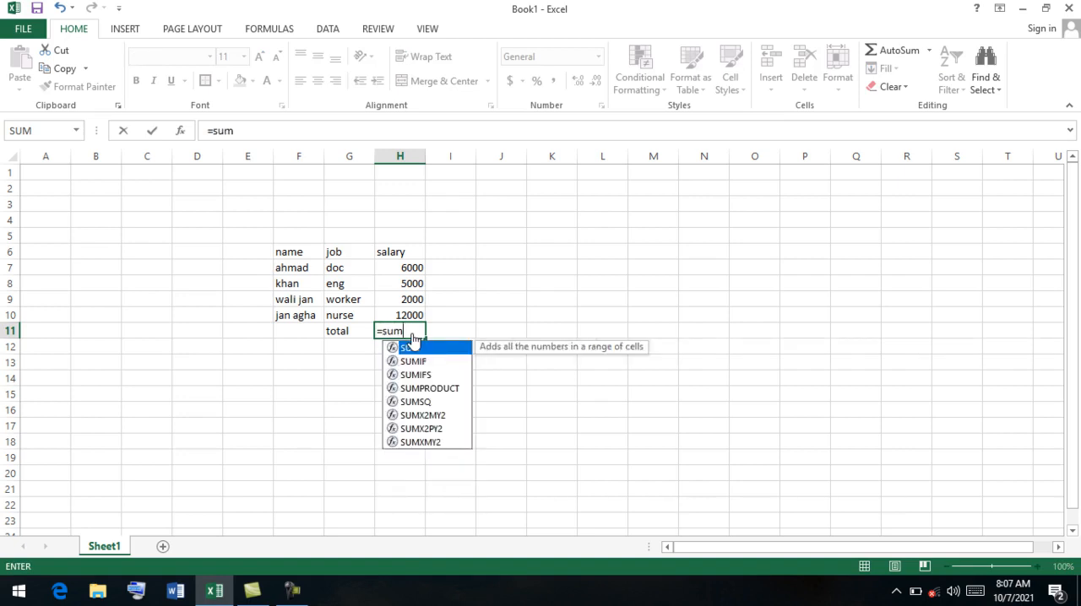
text(()
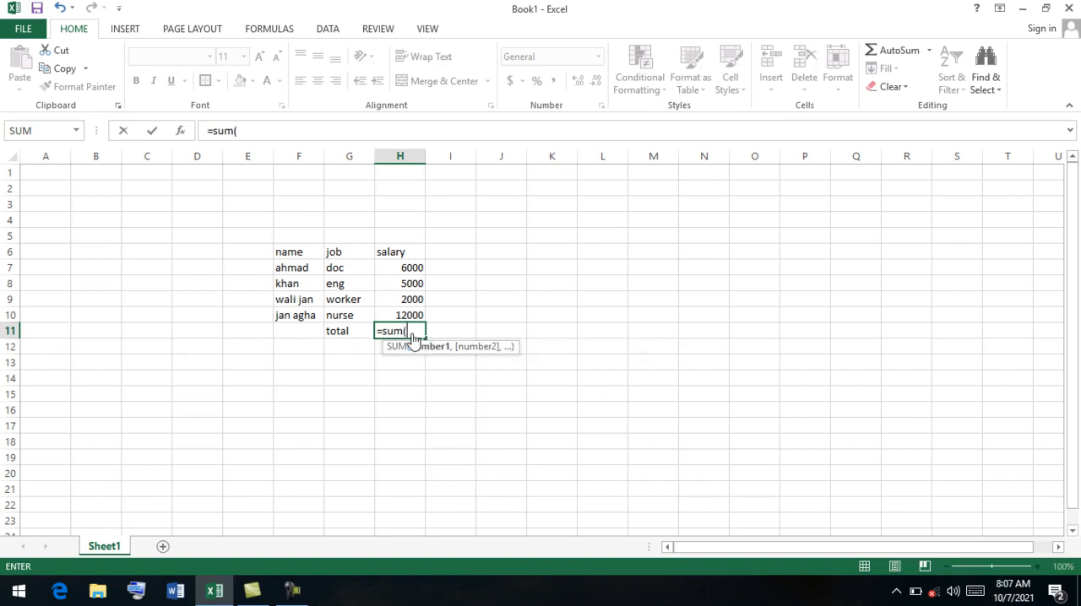
drag(416, 266, 417, 313)
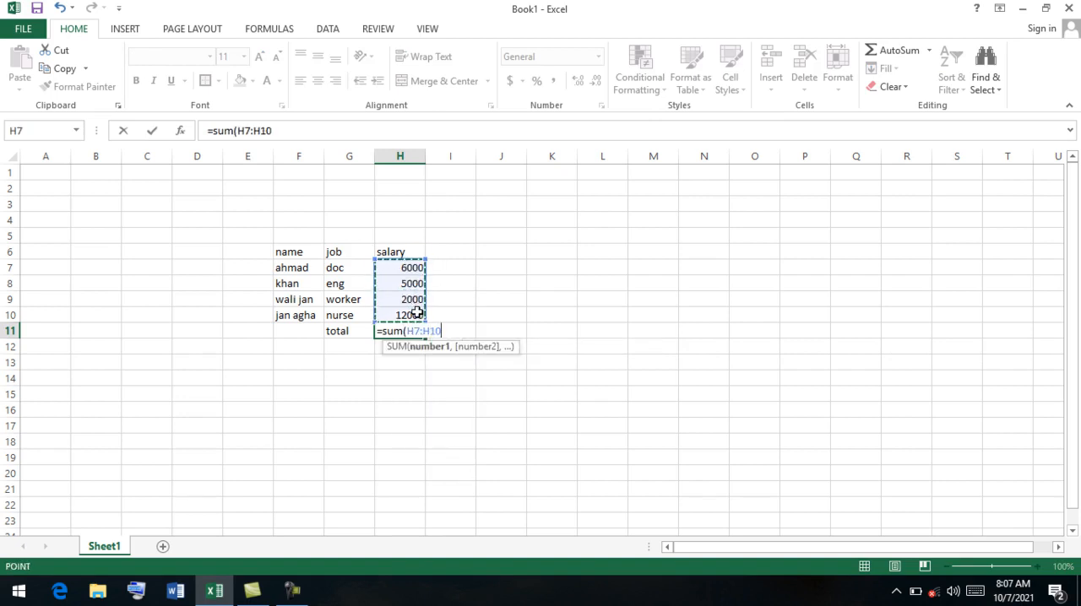
key(Return)
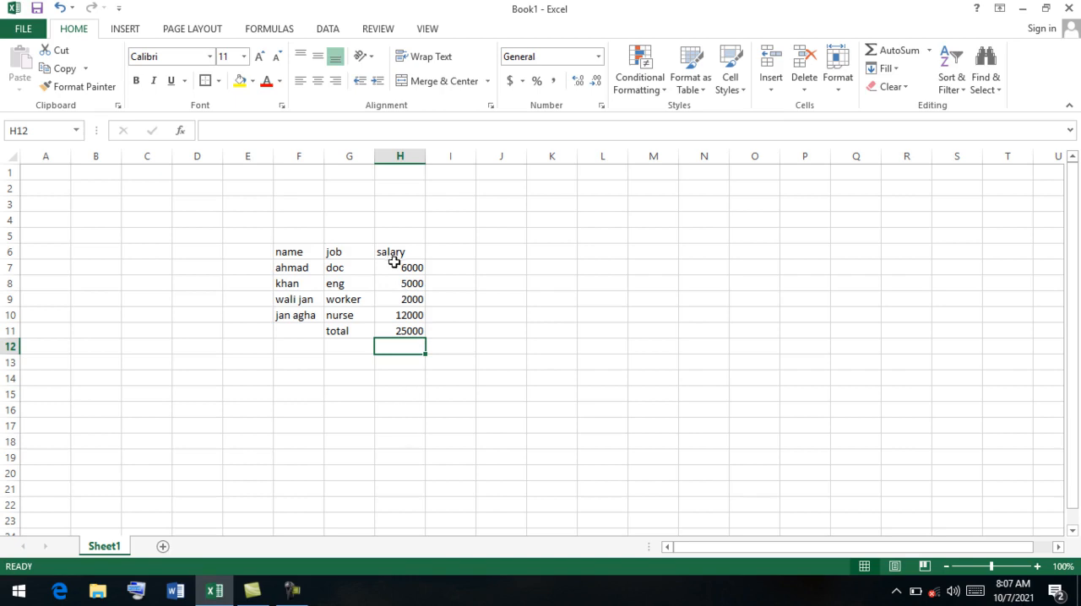
Fill the table range F6:H11 with yellow and set its font color to black.
drag(400, 331, 289, 258)
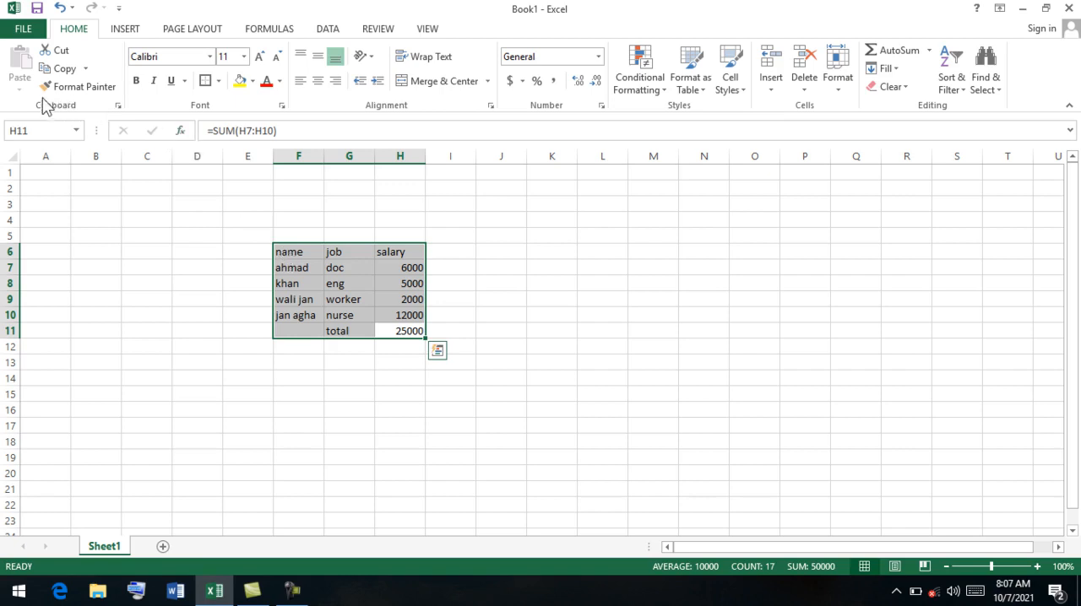
click(241, 83)
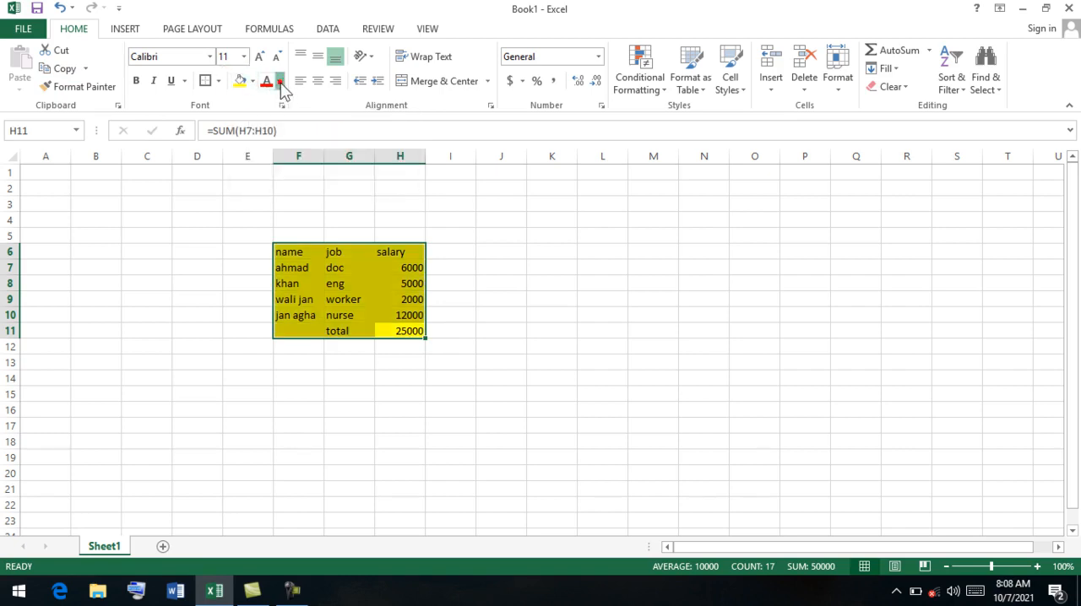
click(280, 82)
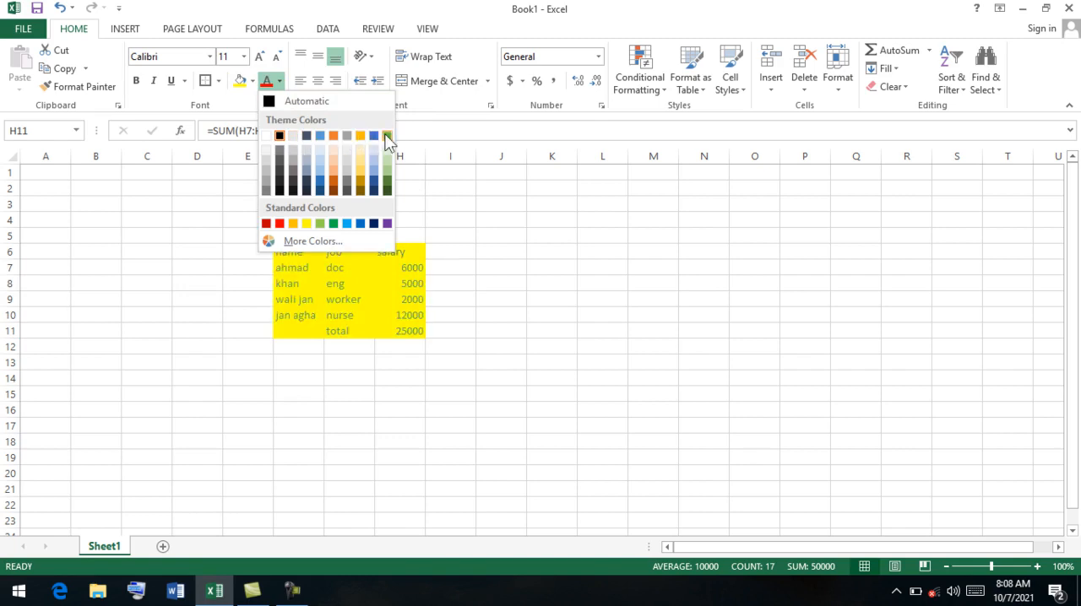
click(279, 136)
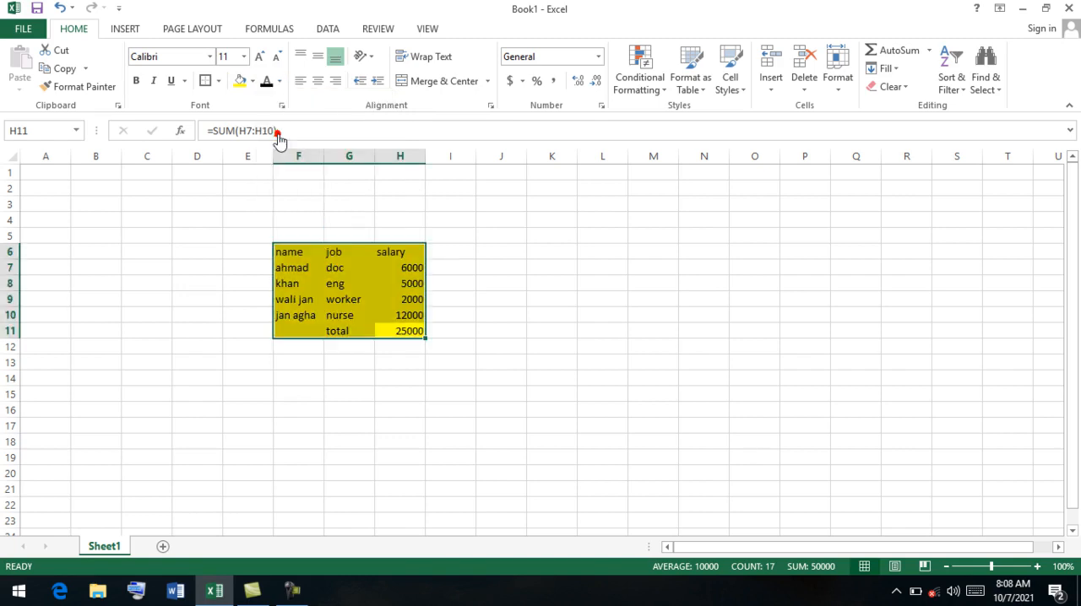
Apply an outside border around the salary table range F6:H11.
click(206, 82)
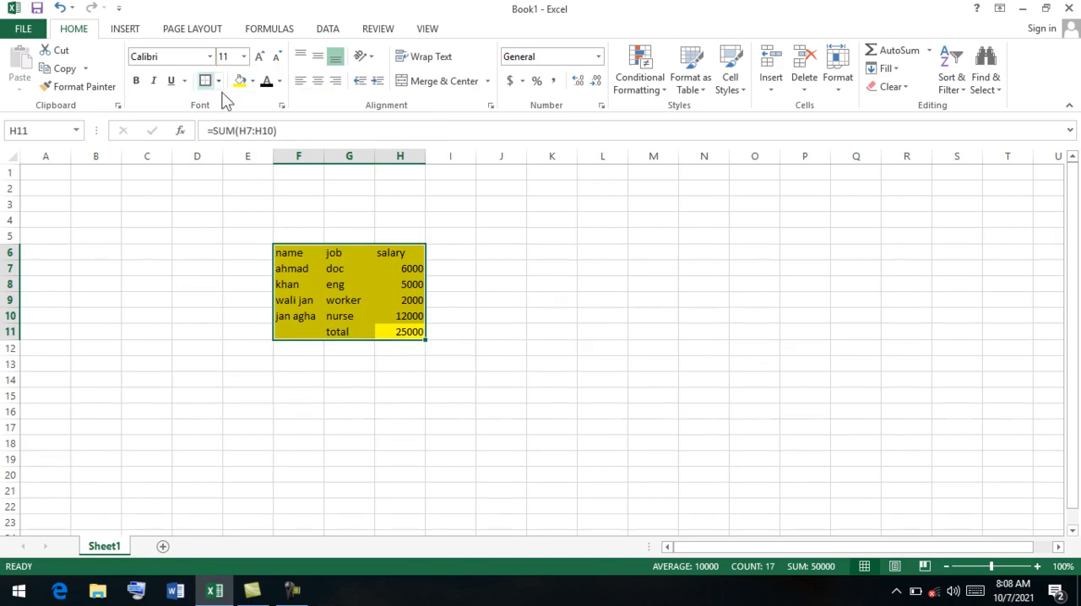
click(256, 299)
Change the fill of the table range F6:H11 to red and its font color to yellow.
drag(287, 248, 389, 327)
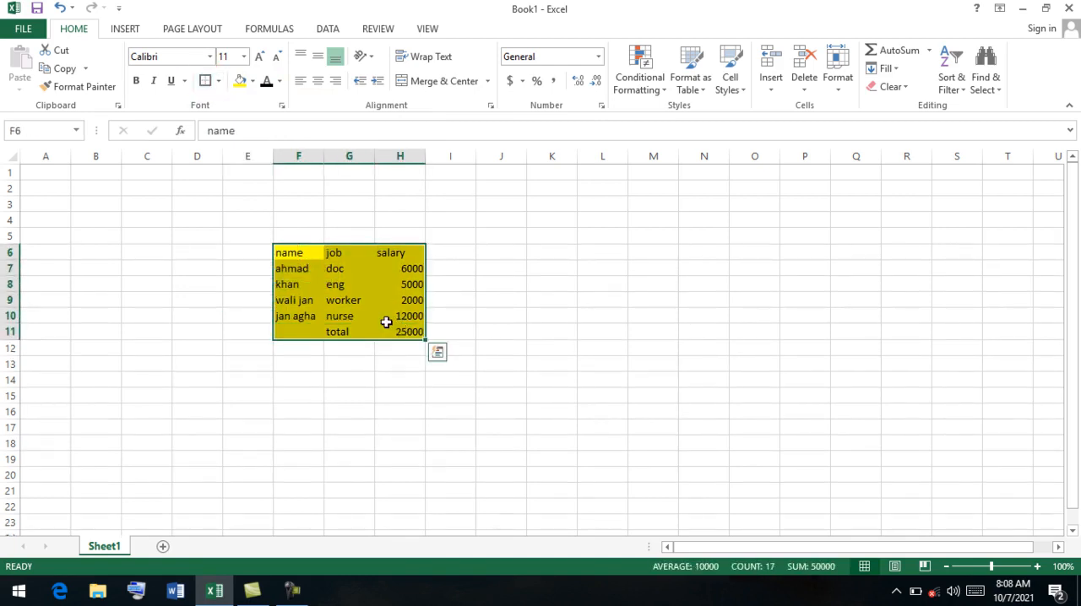
click(252, 81)
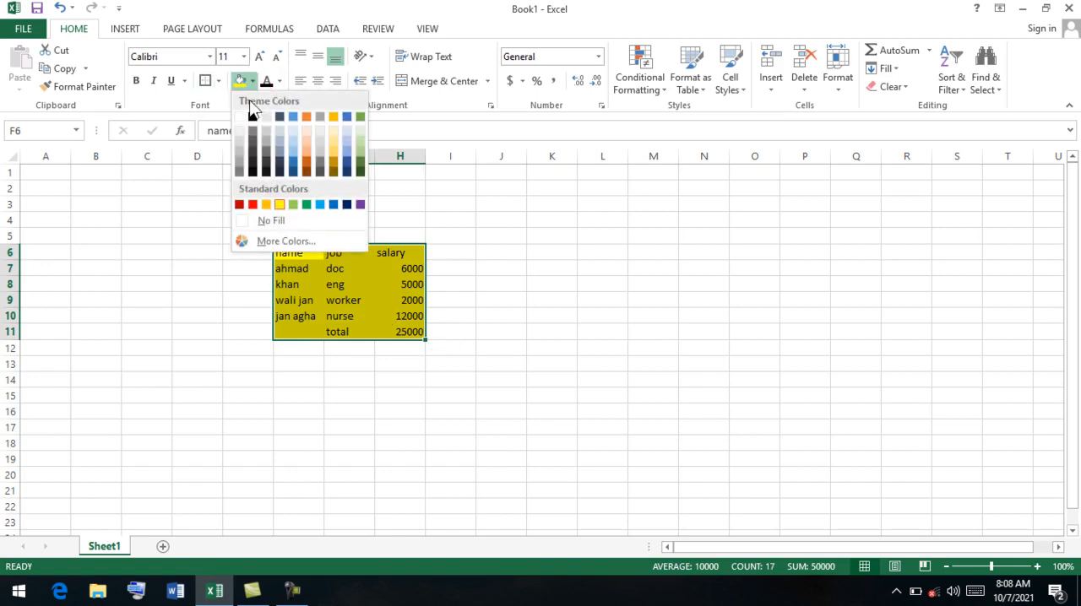
click(252, 204)
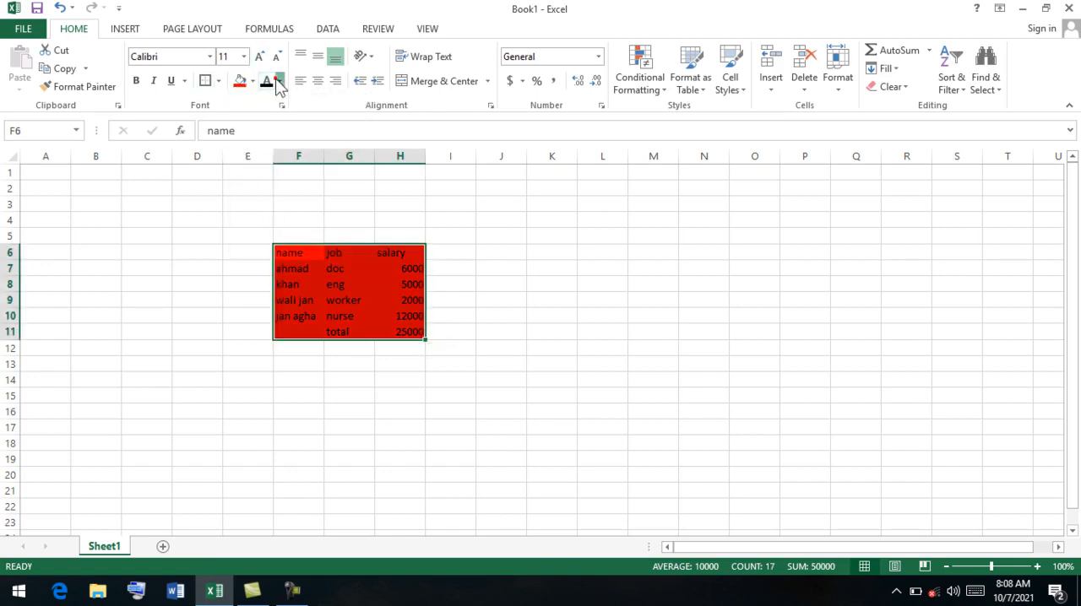
click(279, 81)
click(306, 222)
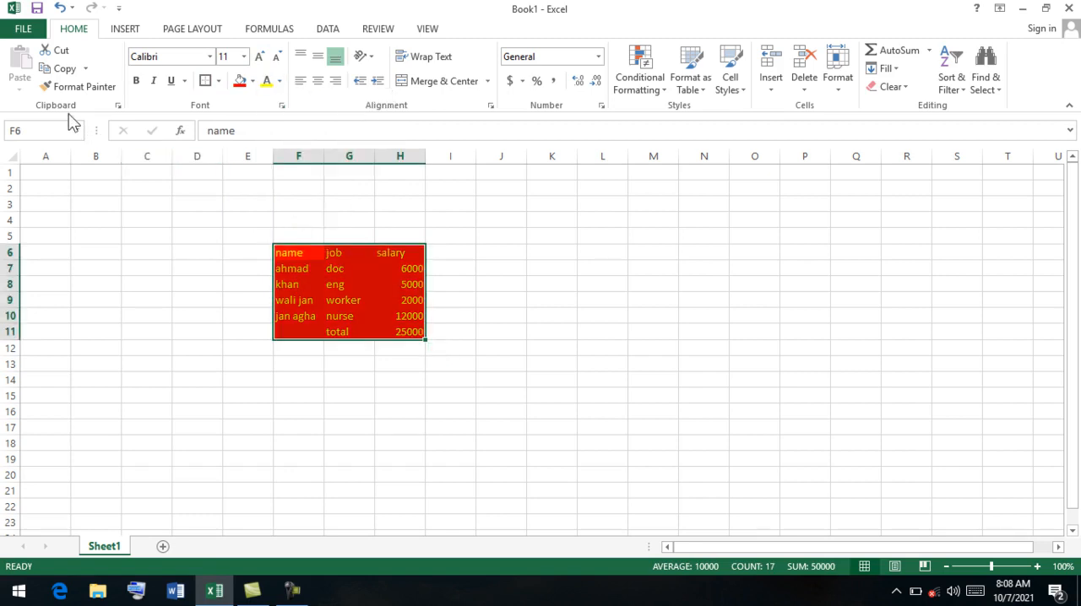
Copy the formatted table range F6:H11.
click(59, 71)
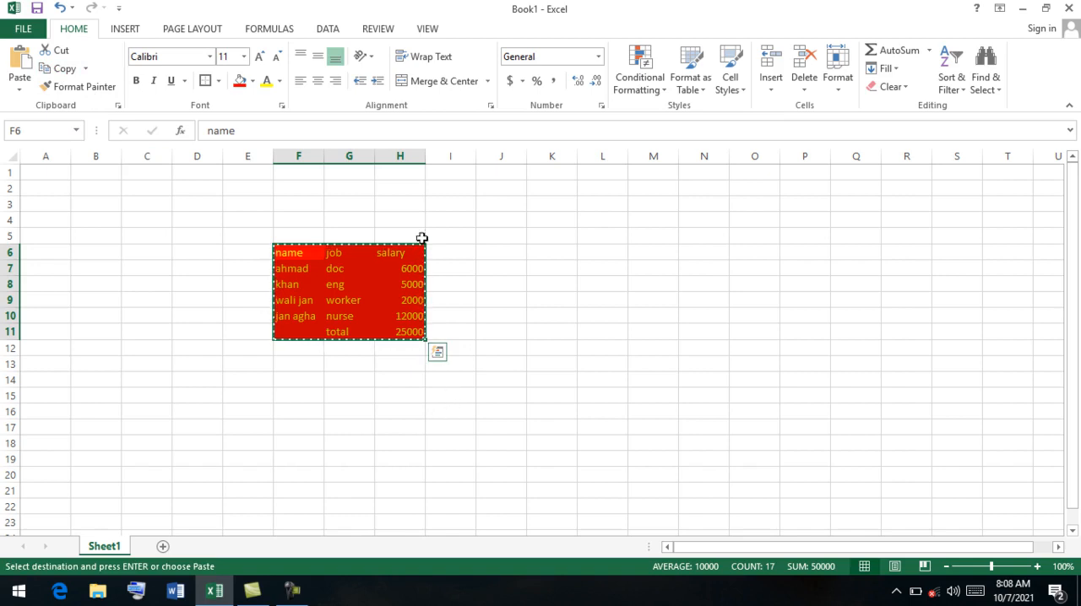
Paste the copied table at cell F17 using Paste Special with the All option.
click(302, 431)
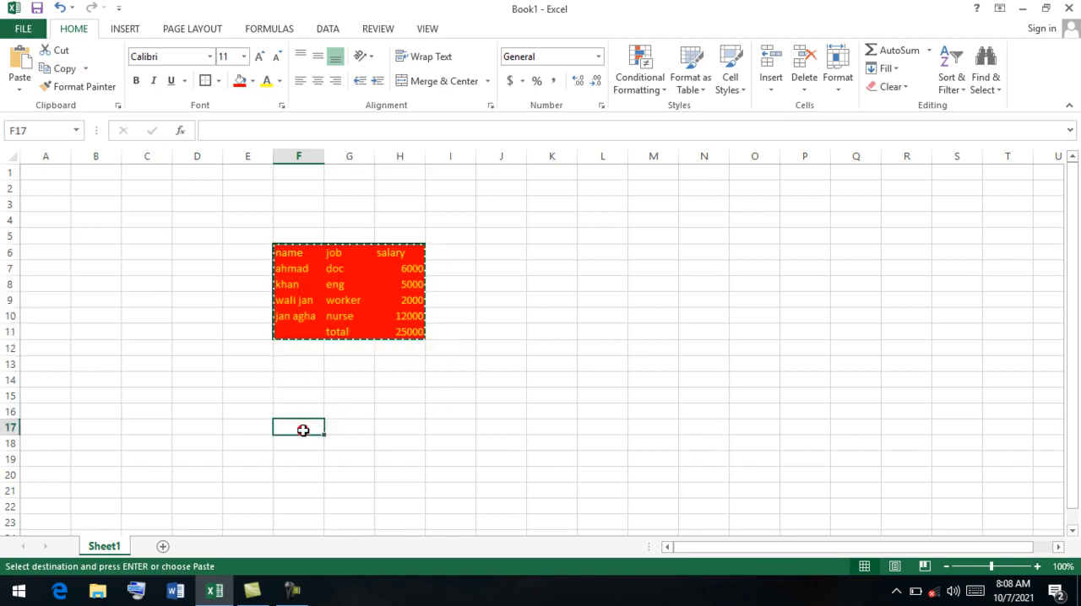
click(19, 85)
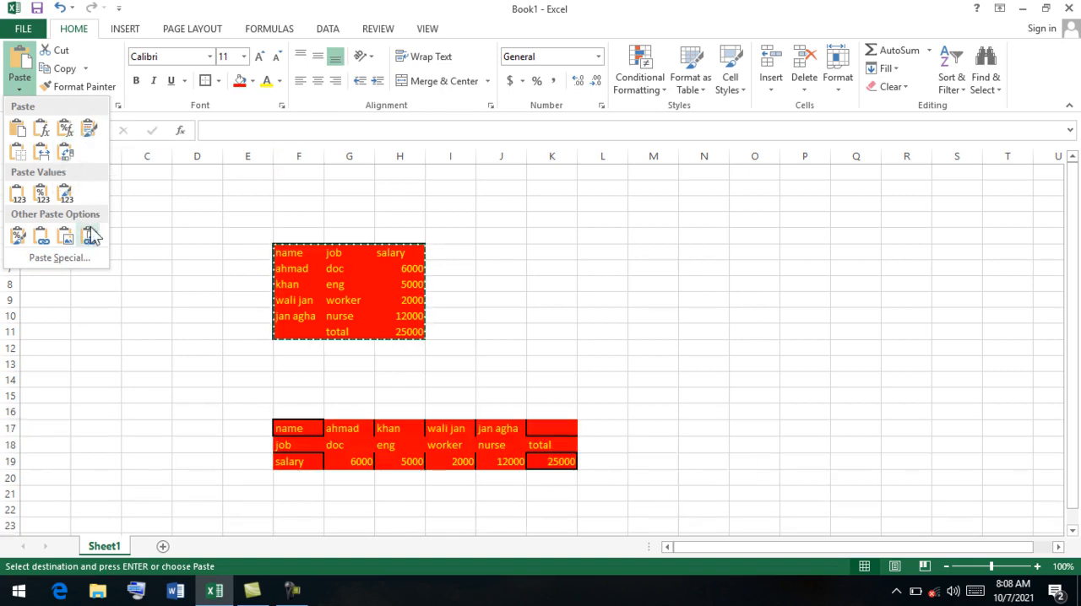
click(52, 257)
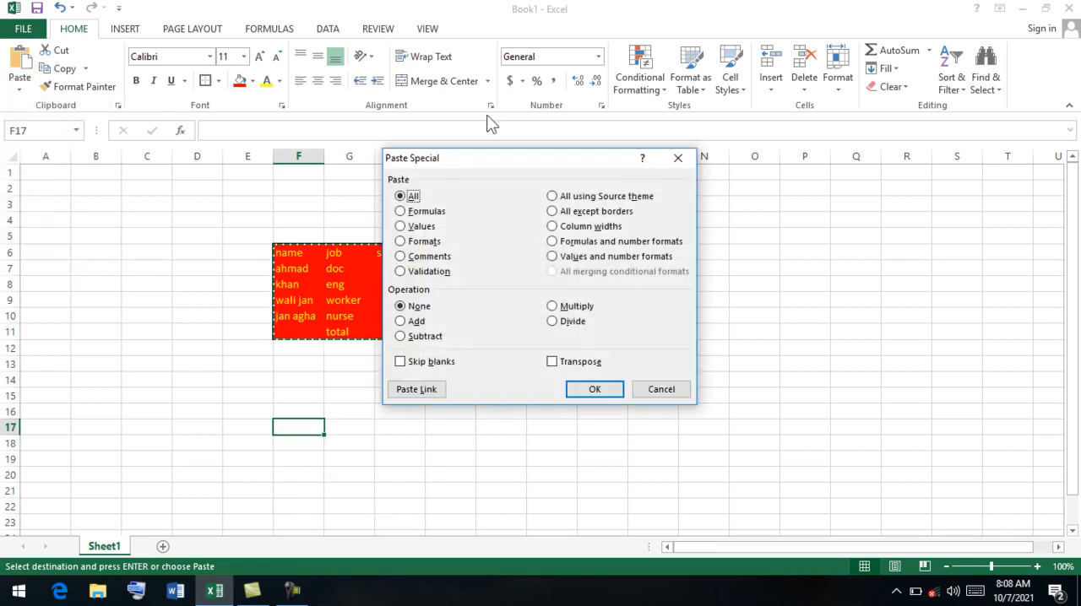
drag(462, 159, 572, 136)
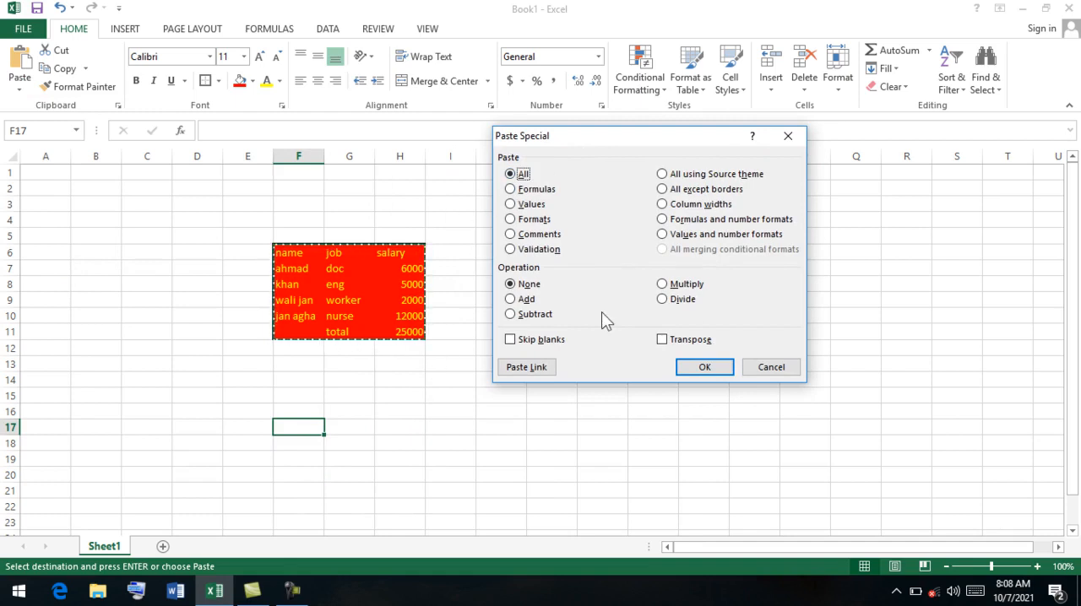
click(713, 369)
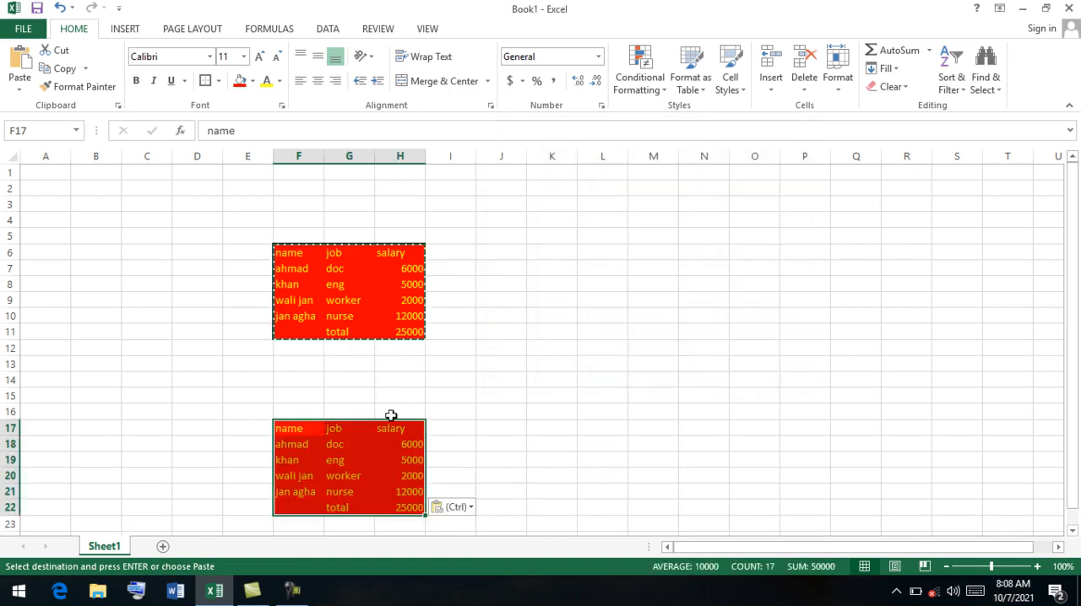
Inspect the pasted table's cells, including the total in H22 and the entries in rows 19 and 20.
click(408, 507)
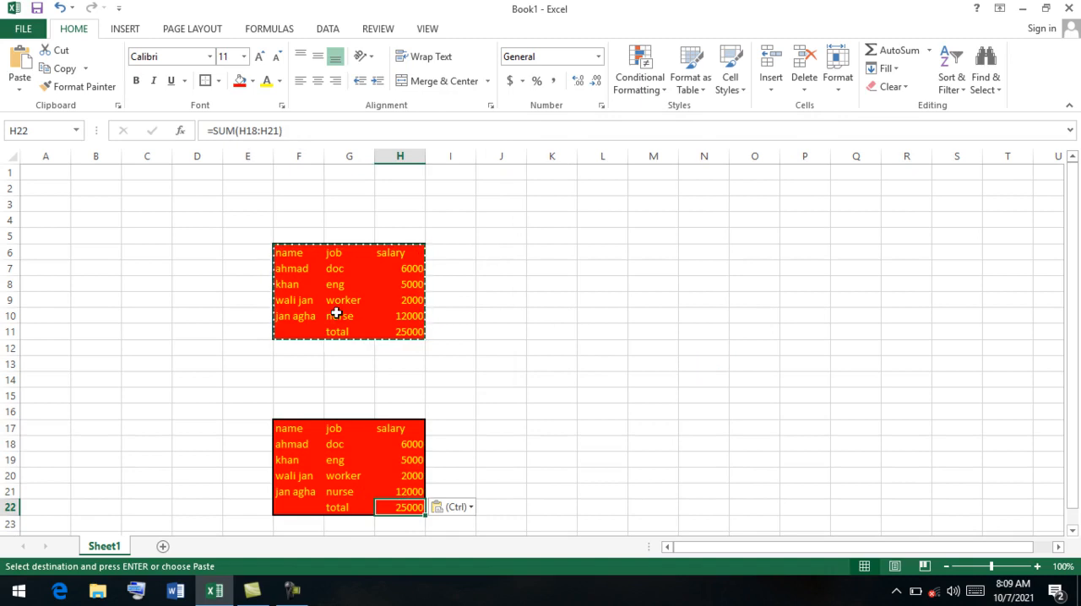
click(340, 478)
click(307, 478)
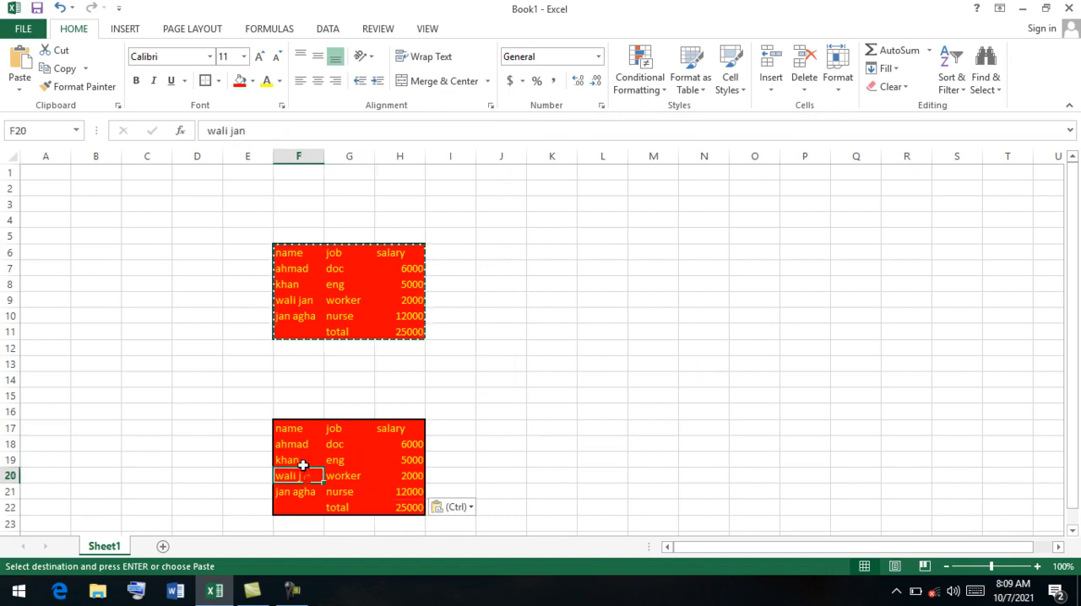
click(299, 459)
click(352, 459)
click(395, 459)
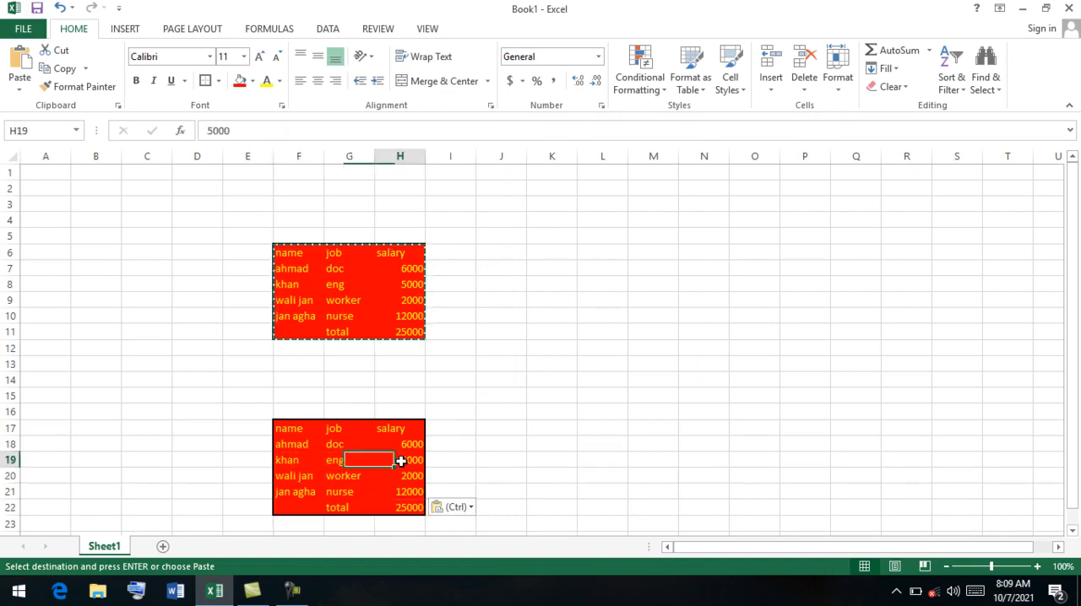
Try to clear the pasted table F17:H22, and undo both that deletion and the full paste.
click(411, 508)
shift+click(275, 428)
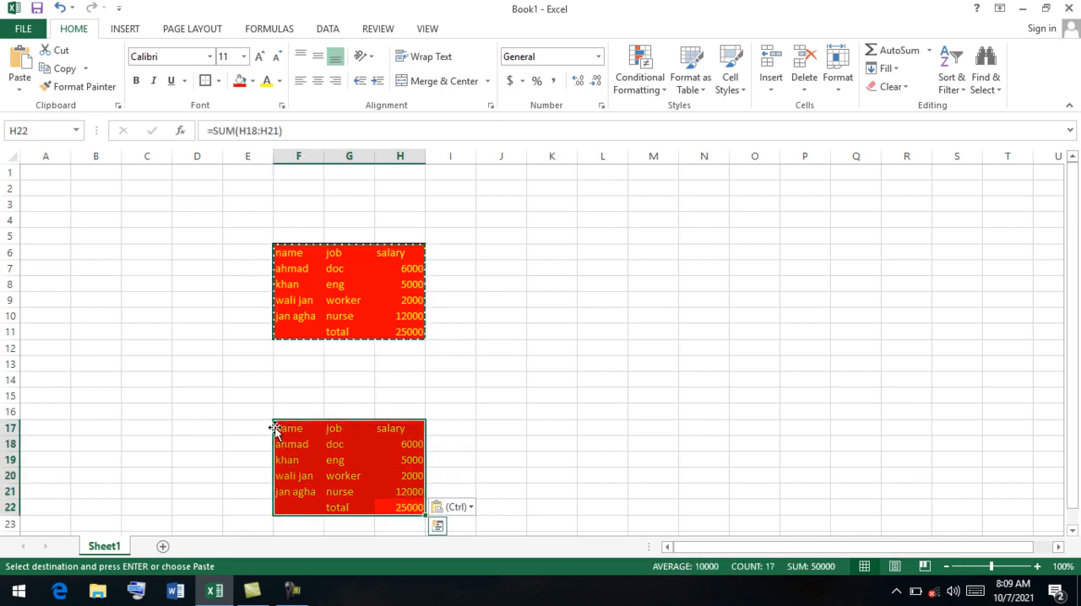
key(BackSpace)
click(361, 494)
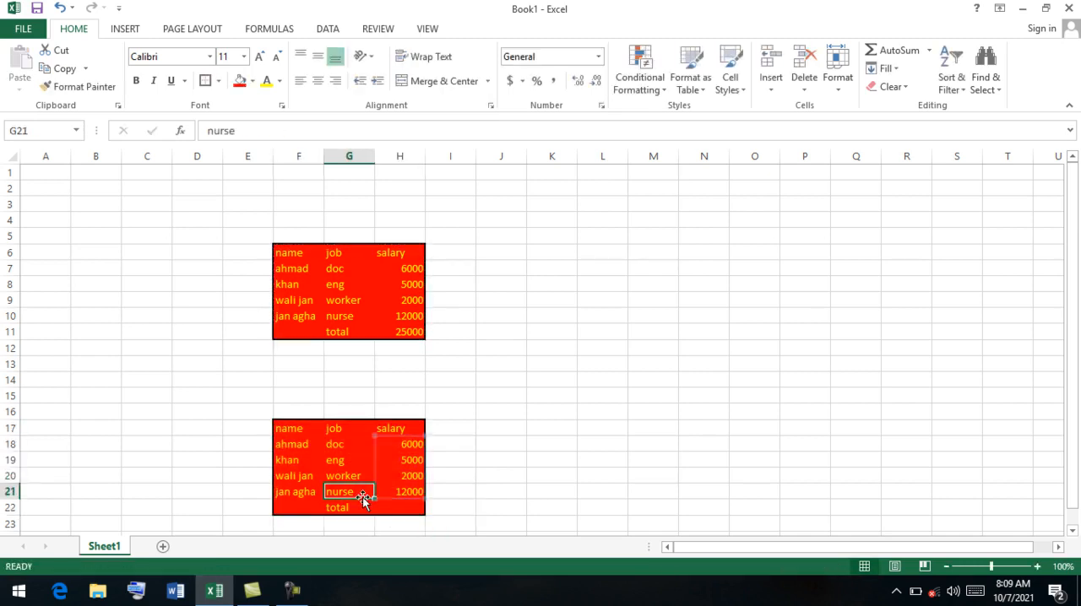
key(ctrl+z)
key(ctrl+z)
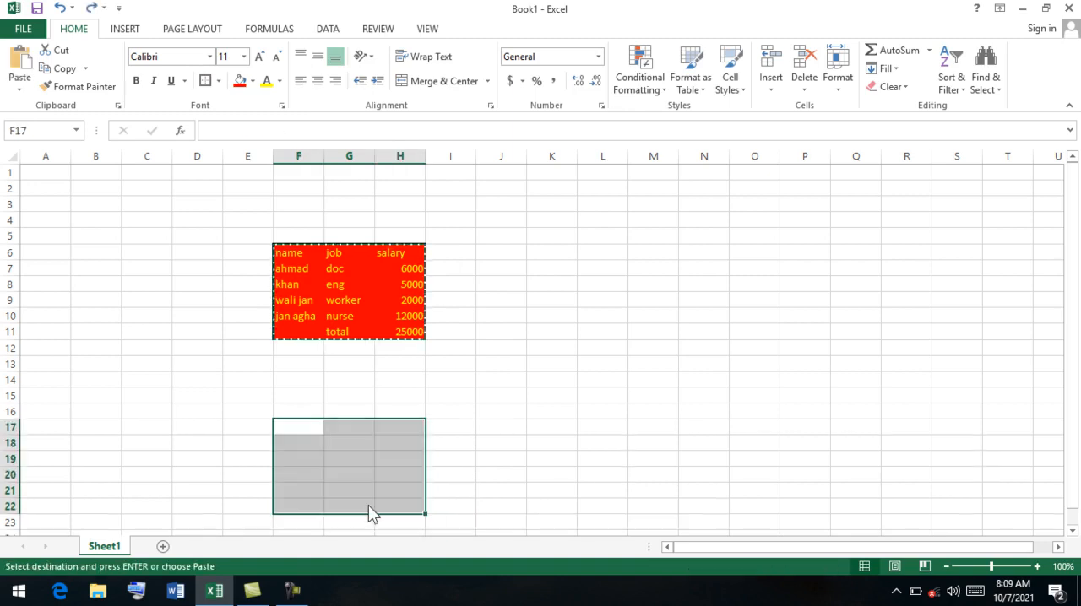
Paste only the formulas of the copied table at cell E16 with Paste Special, and check the total in G21.
click(230, 411)
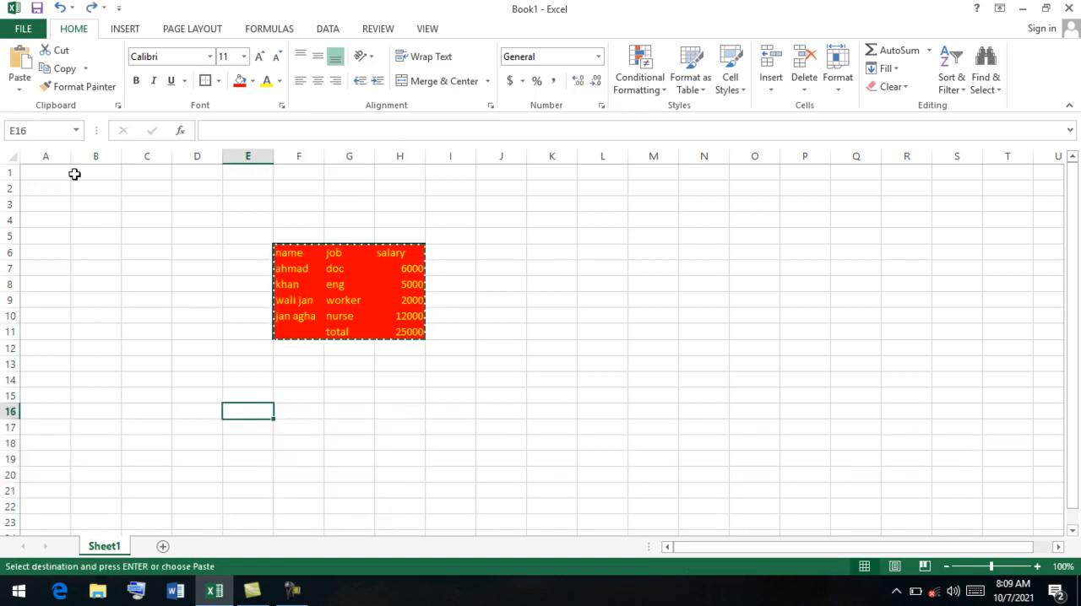
click(19, 84)
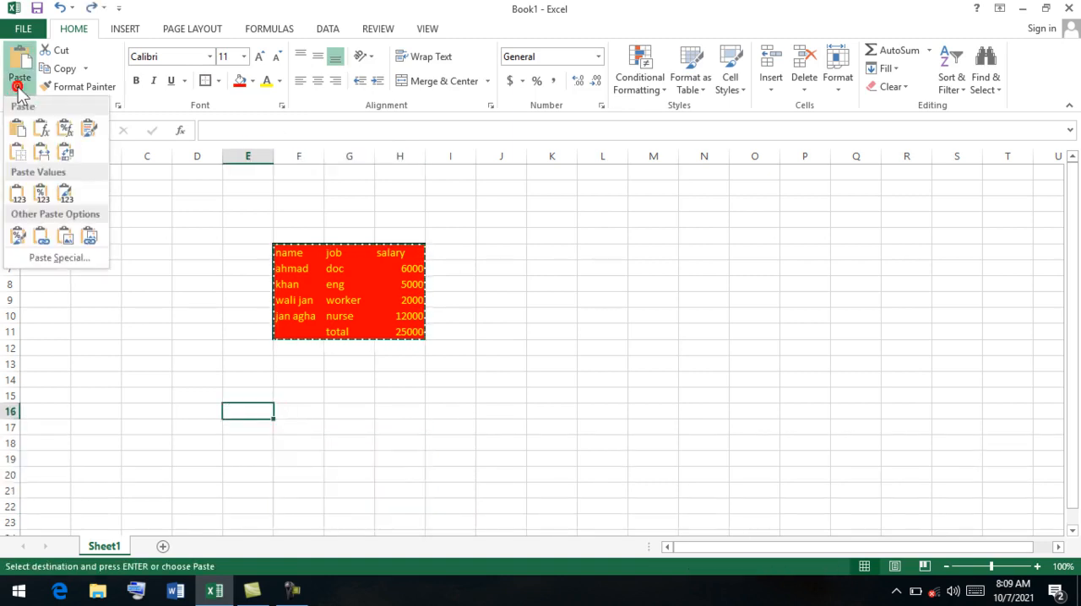
click(56, 259)
click(537, 189)
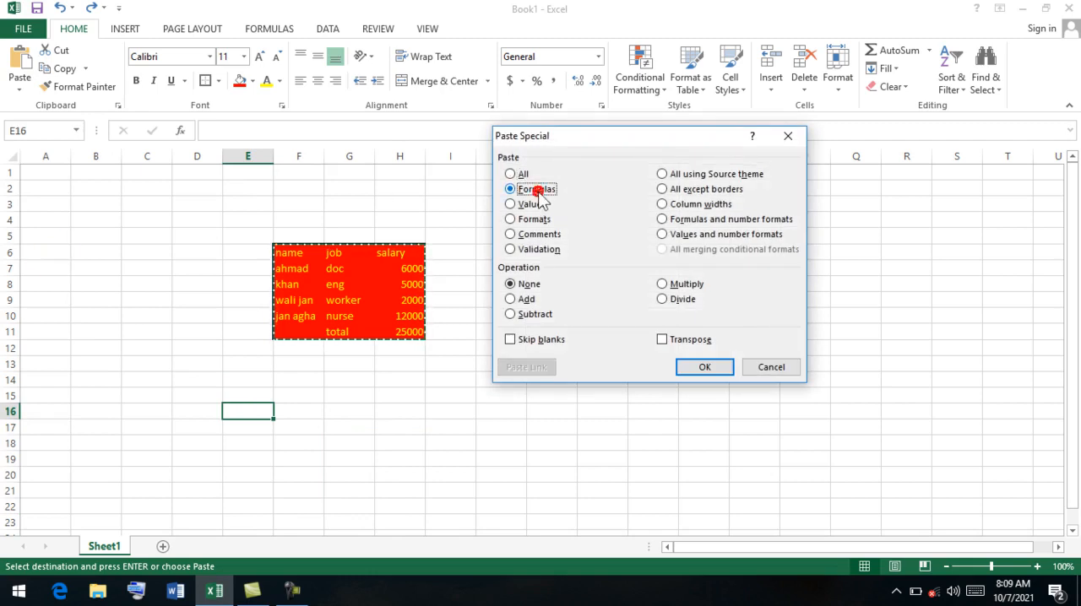
click(705, 368)
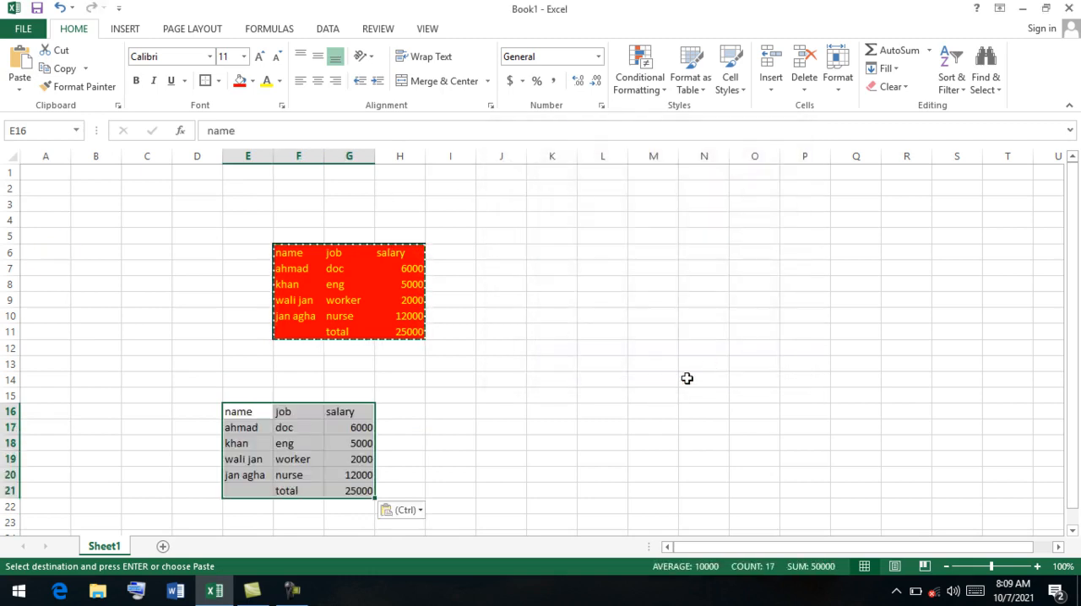
click(356, 490)
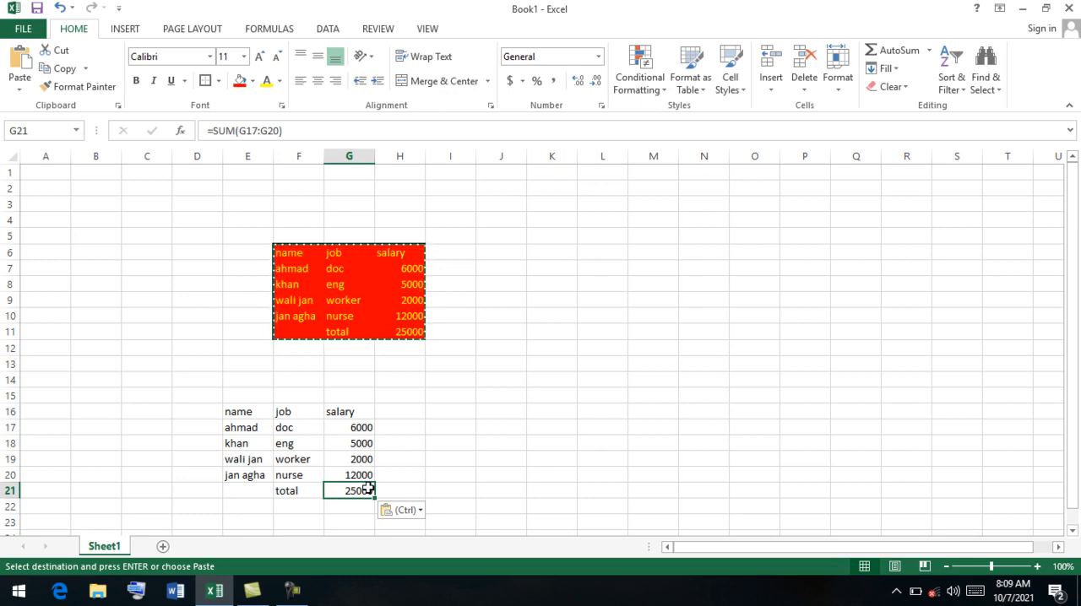
Undo the formulas paste and paste only the values of the copied table at cell E16.
key(ctrl+z)
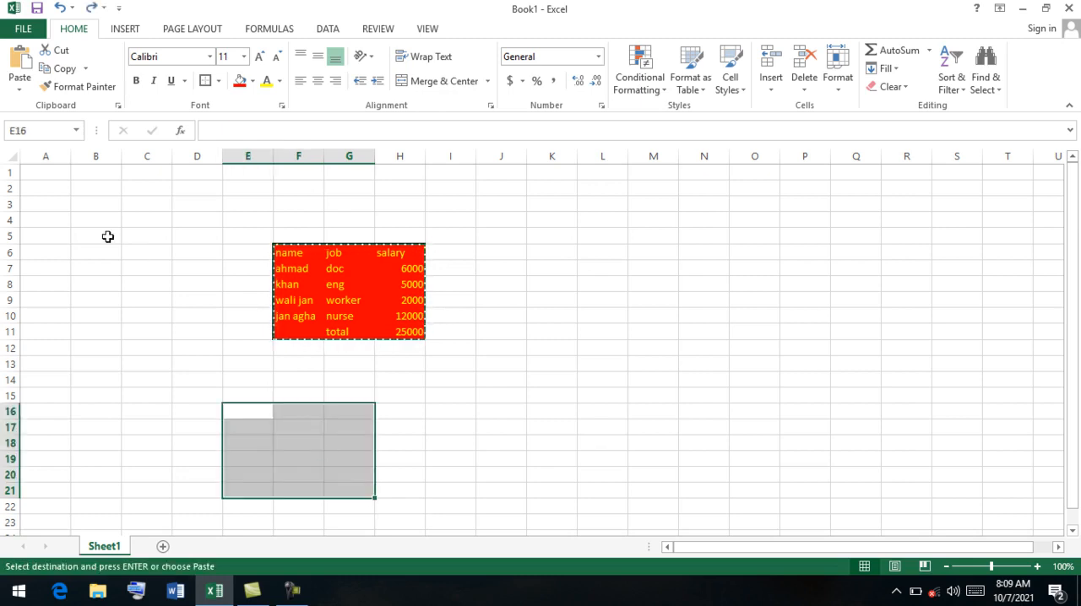
click(20, 84)
click(54, 260)
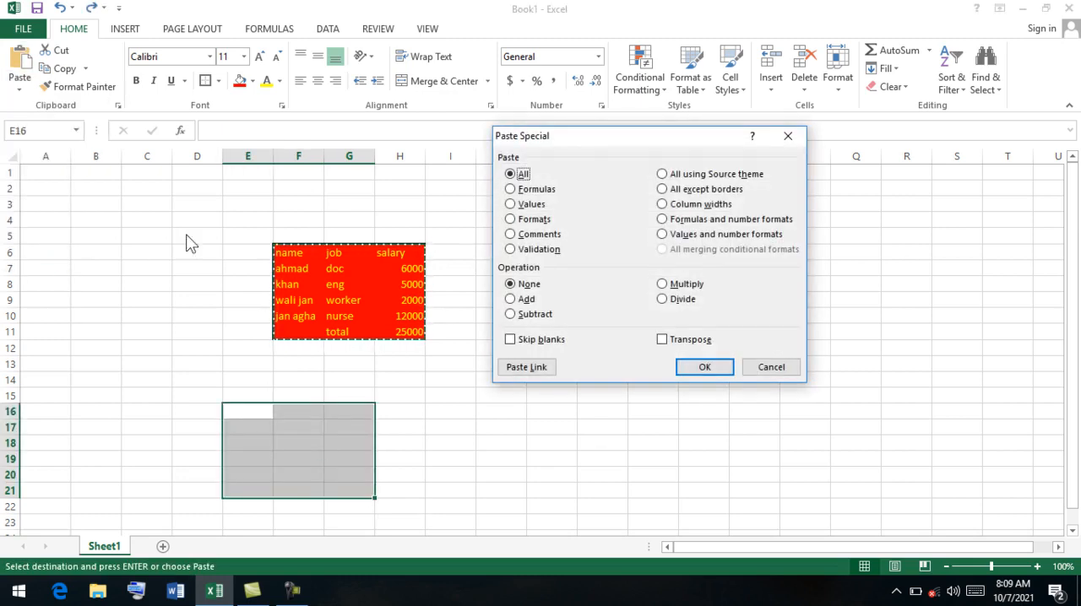
click(515, 205)
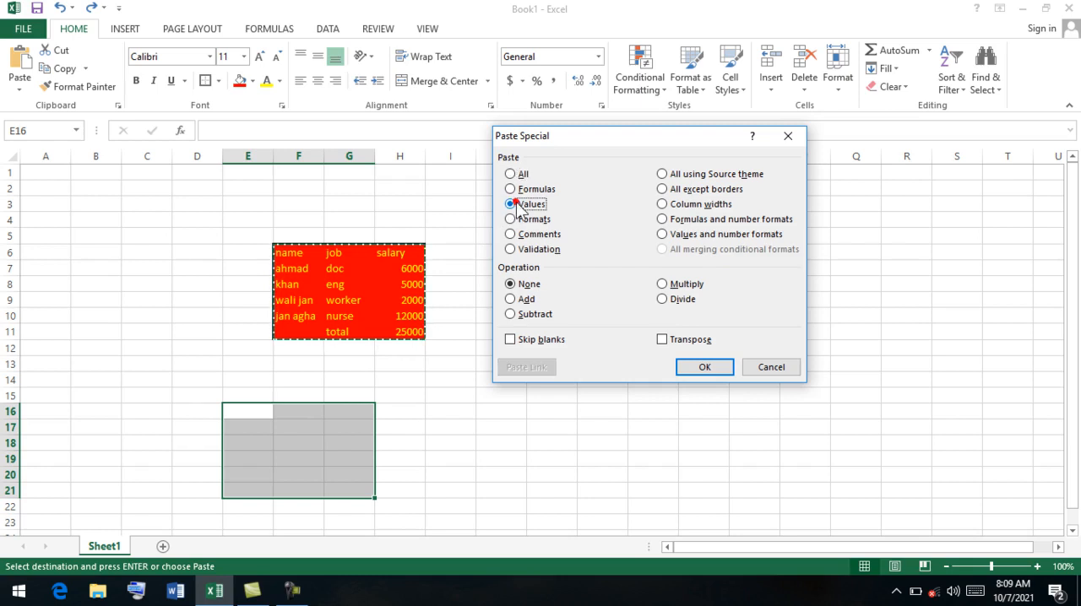
click(716, 370)
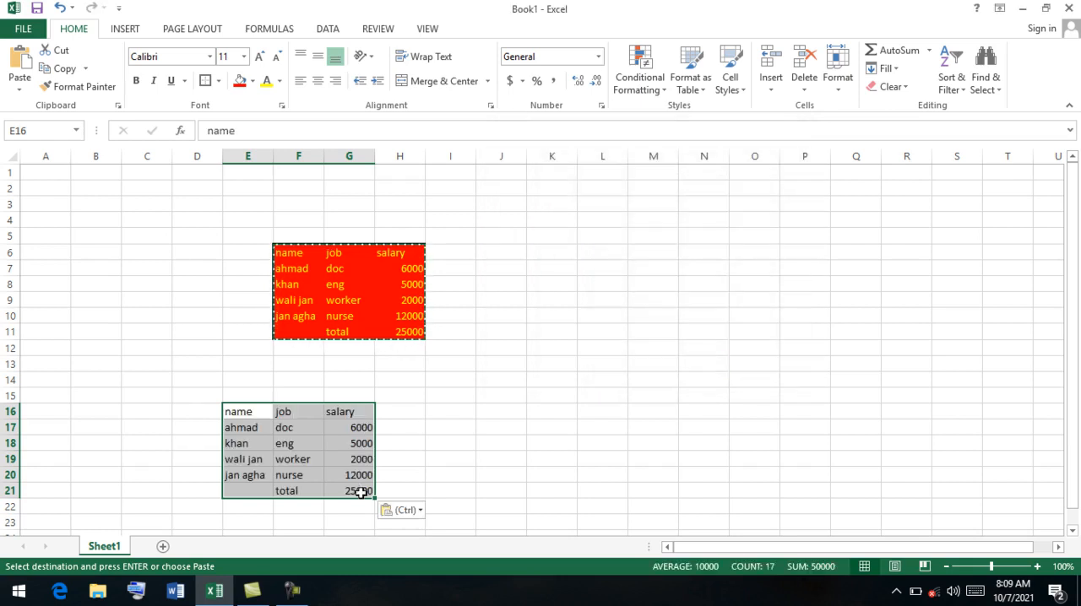
Check the pasted values in the salary and job columns, including the total in G21, and undo the values paste.
click(362, 493)
click(360, 456)
drag(335, 432, 334, 436)
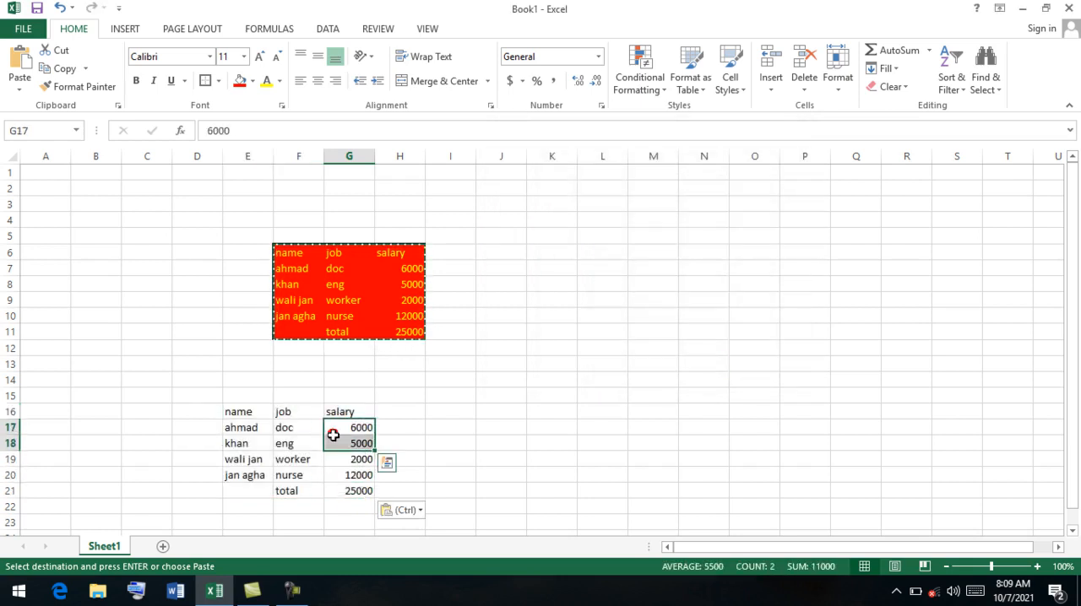
click(285, 440)
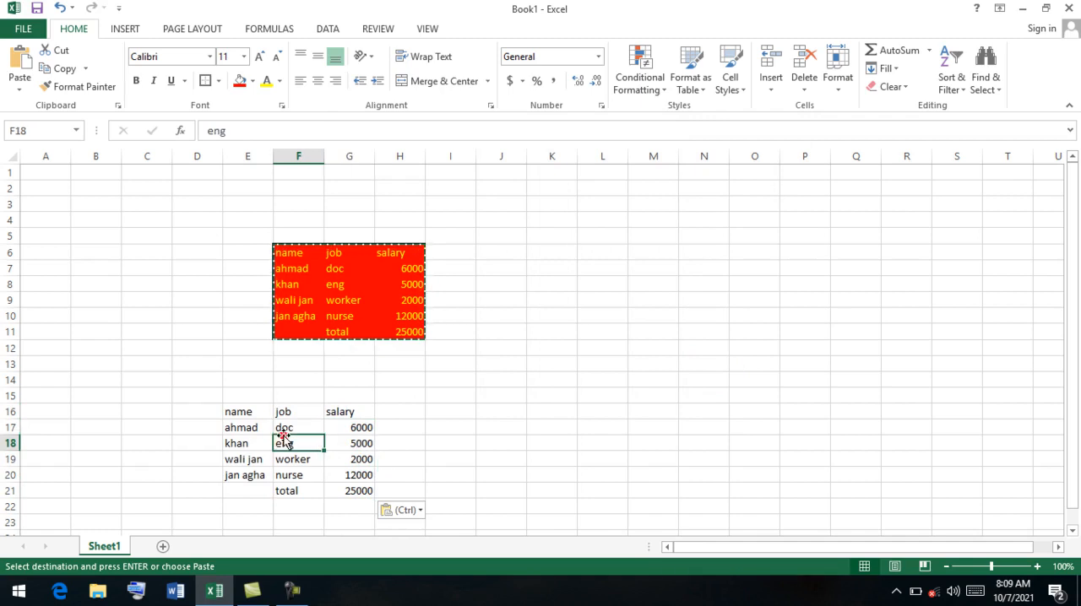
key(ctrl+z)
Paste only the formats of the copied table at cell H19 with Paste Special.
click(400, 461)
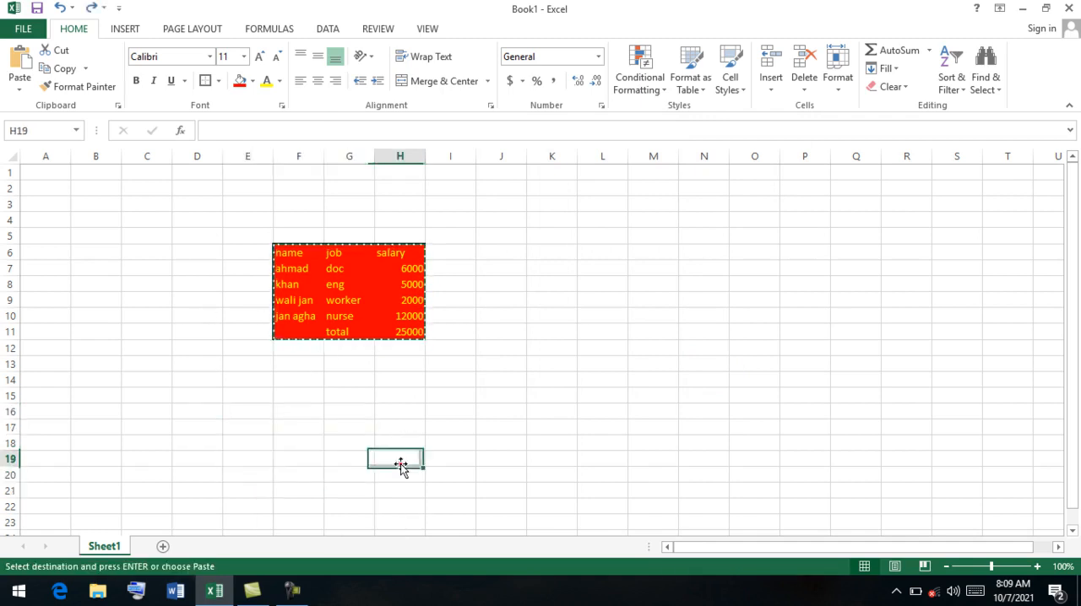
click(20, 84)
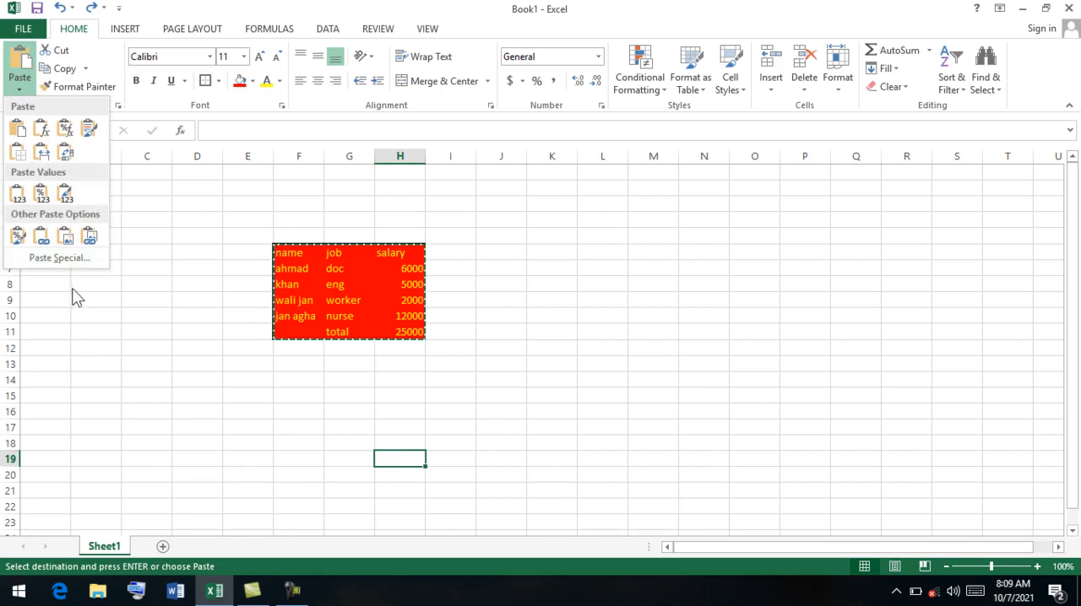
click(65, 257)
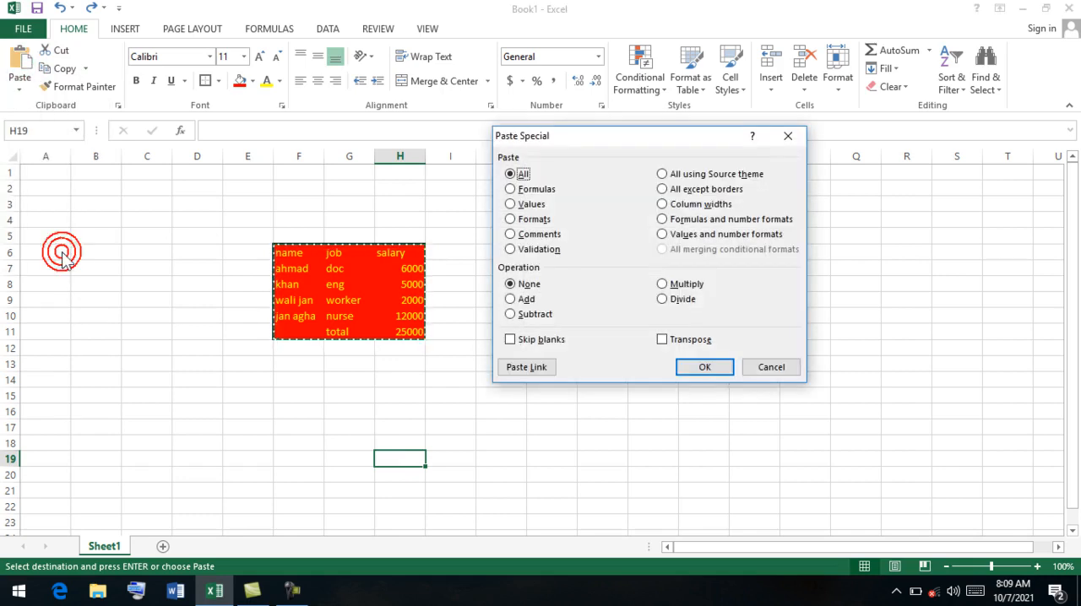
click(511, 219)
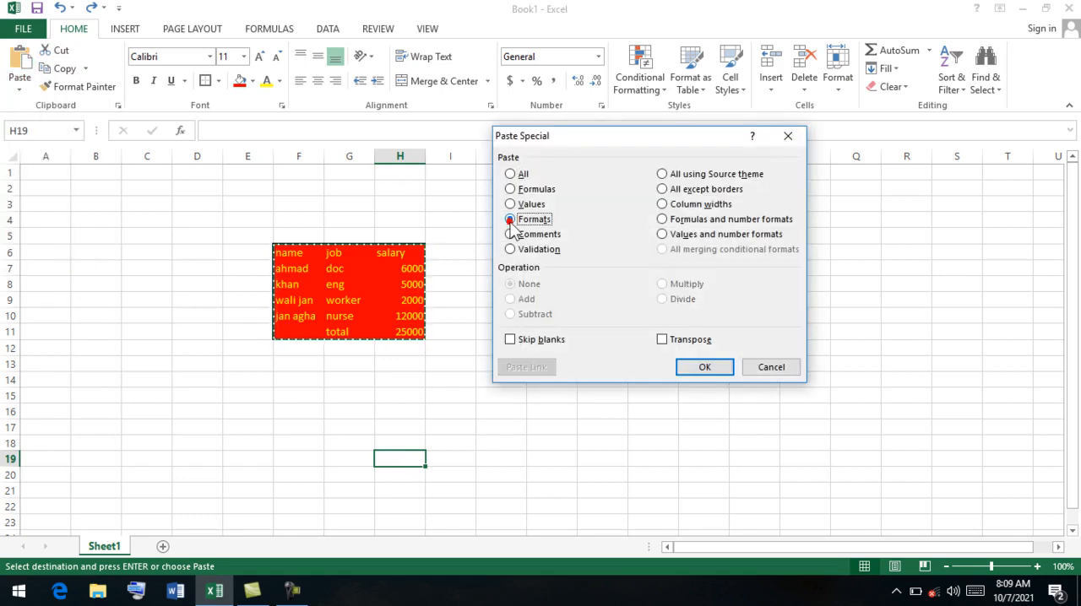
click(704, 367)
Examine the pasted formats block, try an entry in J21 and cancel it, and undo the formats paste.
drag(1062, 364, 1071, 378)
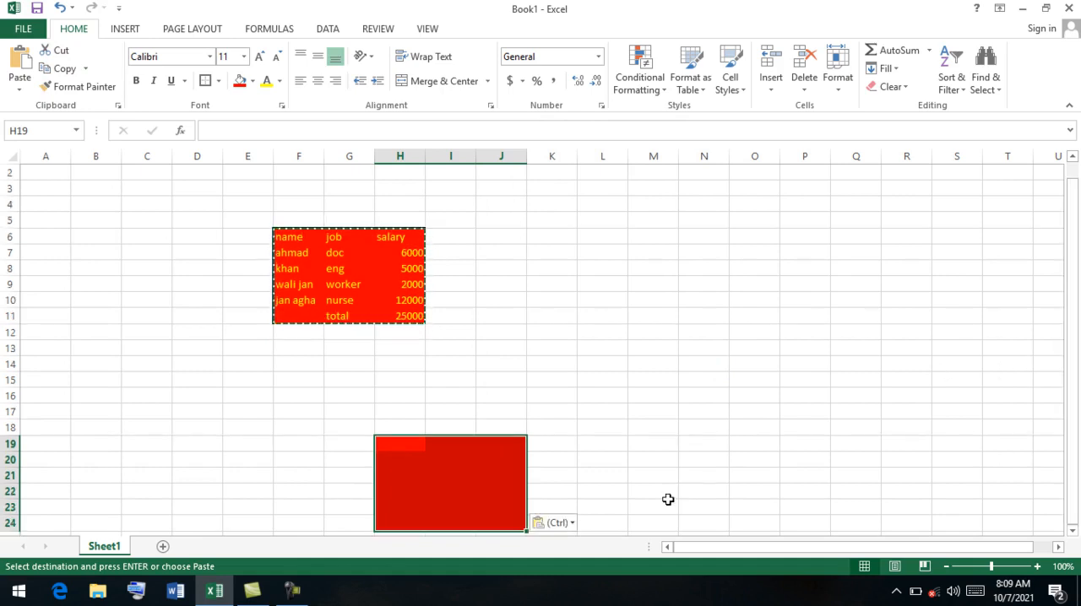
click(512, 428)
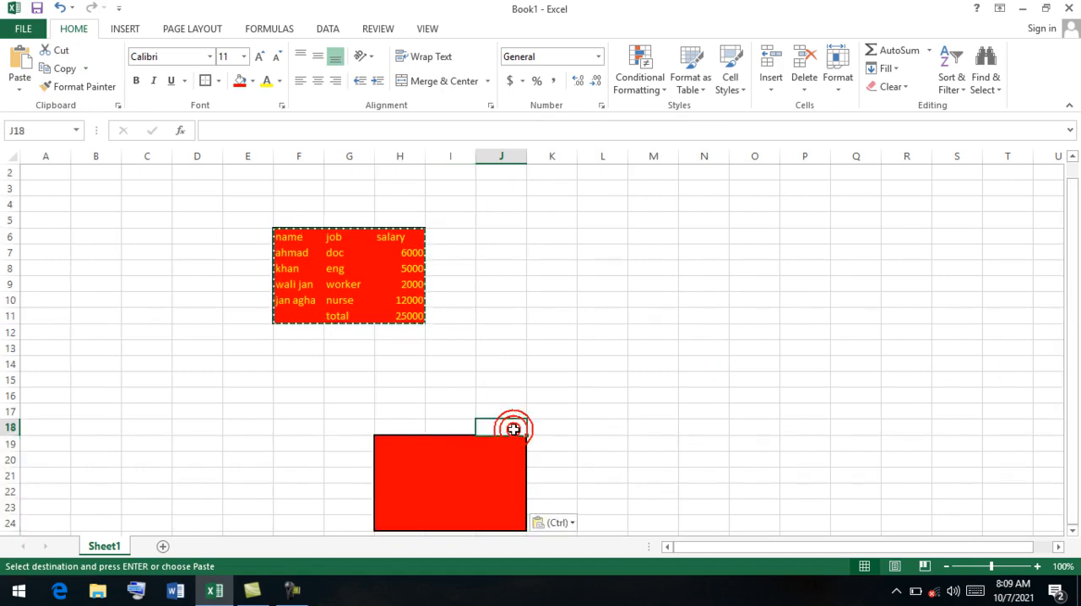
click(478, 475)
text(k)
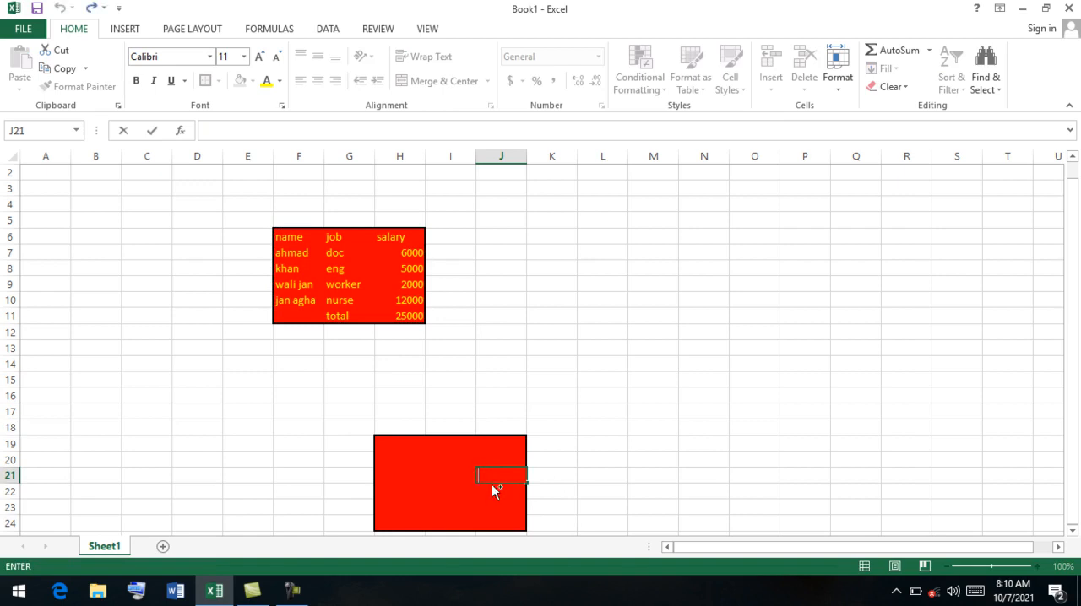
key(Escape)
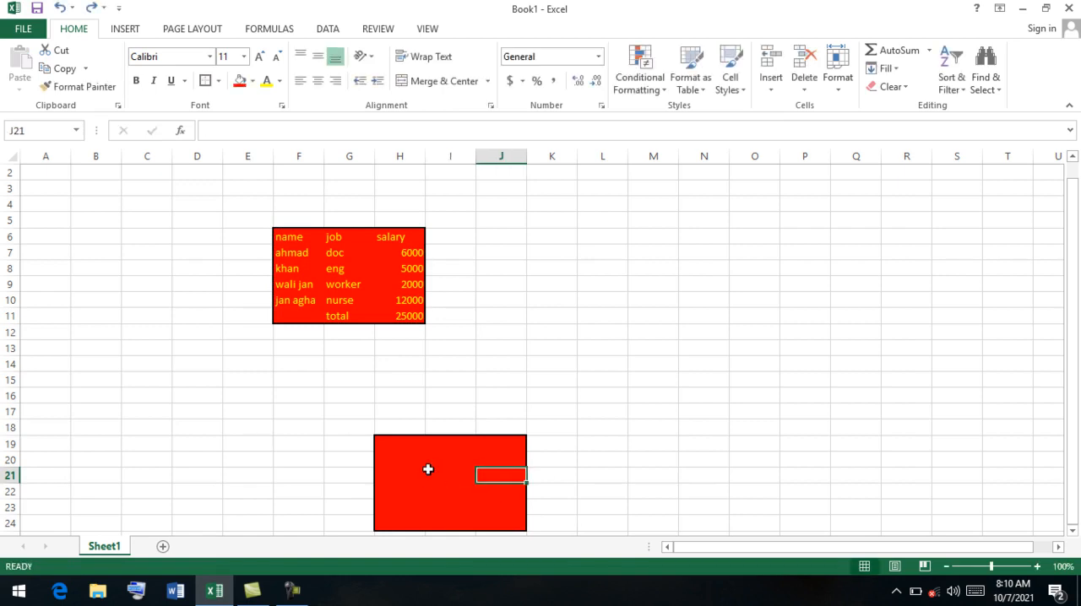
key(ctrl+z)
click(247, 409)
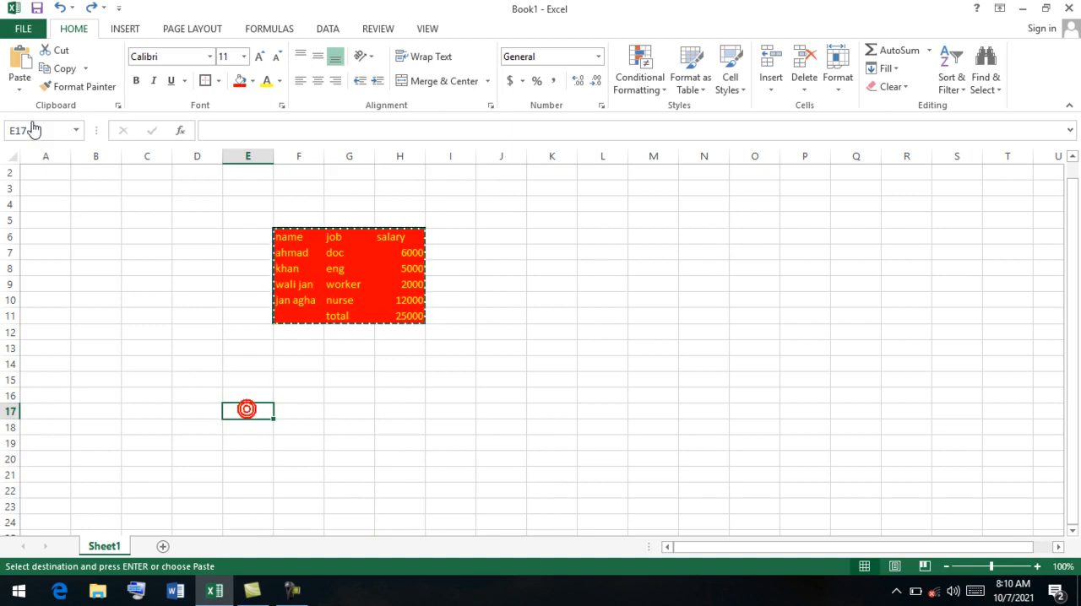
click(19, 84)
click(63, 260)
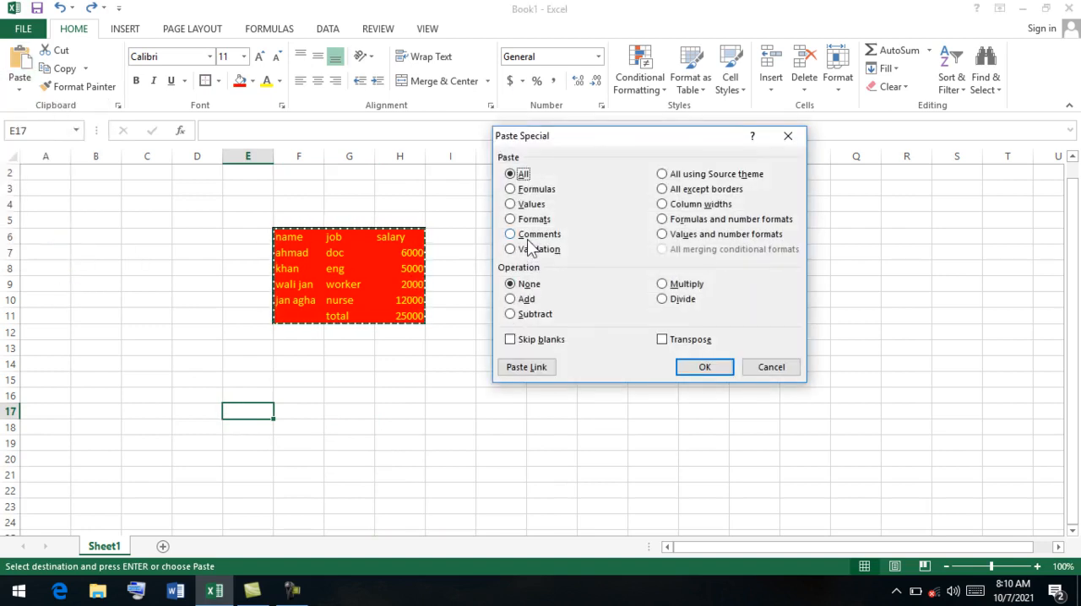
click(525, 235)
click(788, 136)
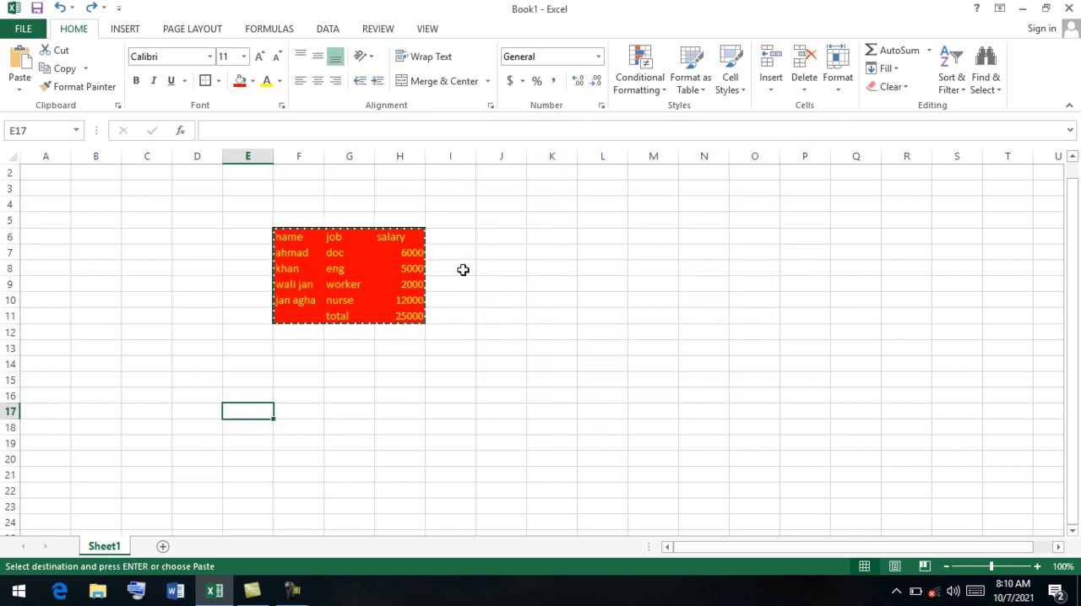
Add a comment reading "this a doctor" to the doc cell G7.
click(400, 263)
click(344, 256)
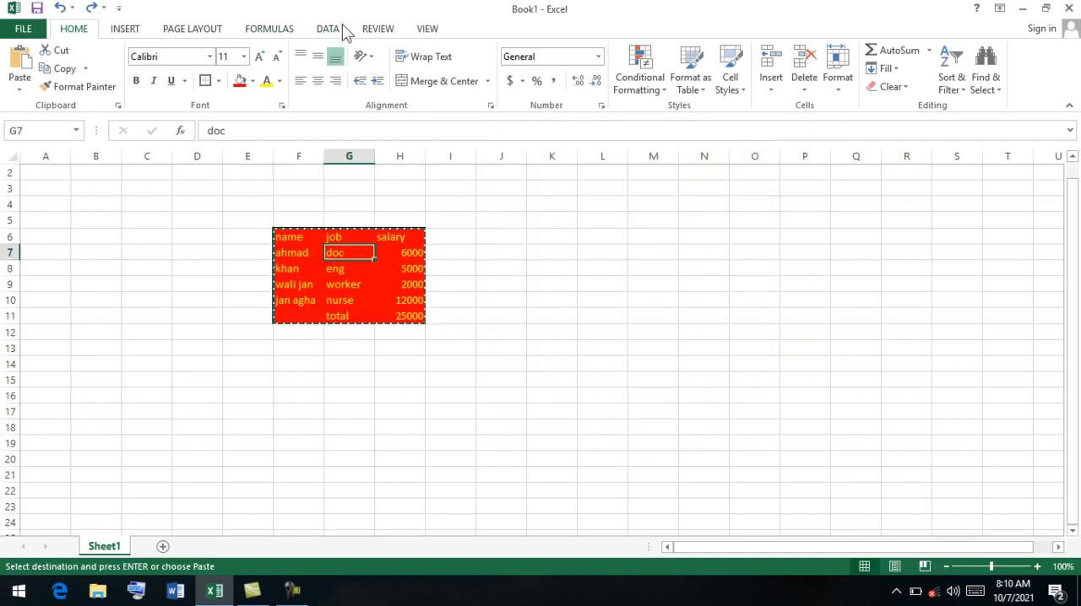
click(381, 31)
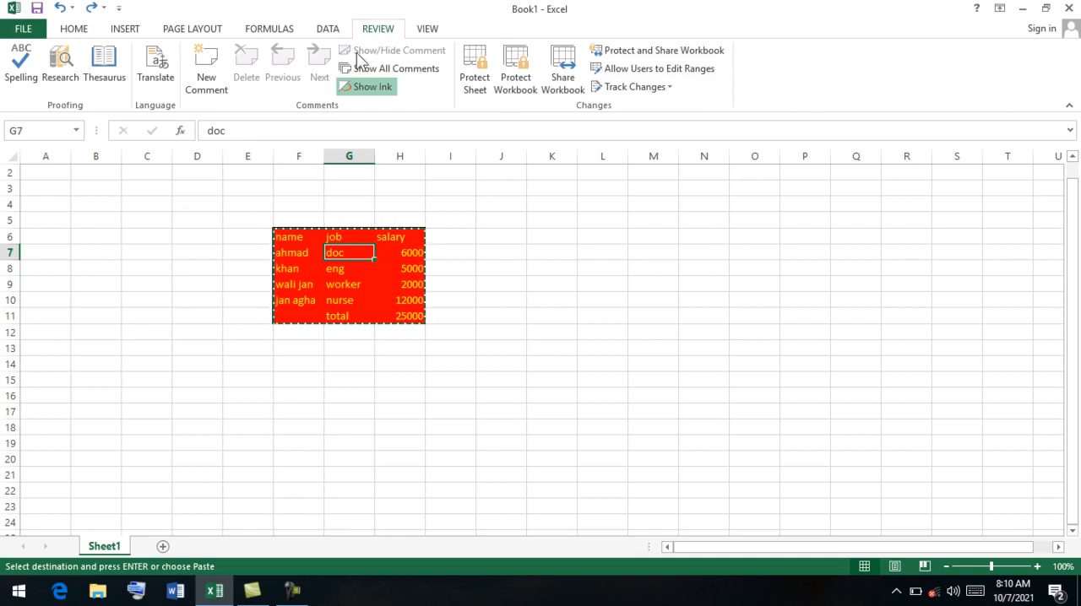
click(209, 76)
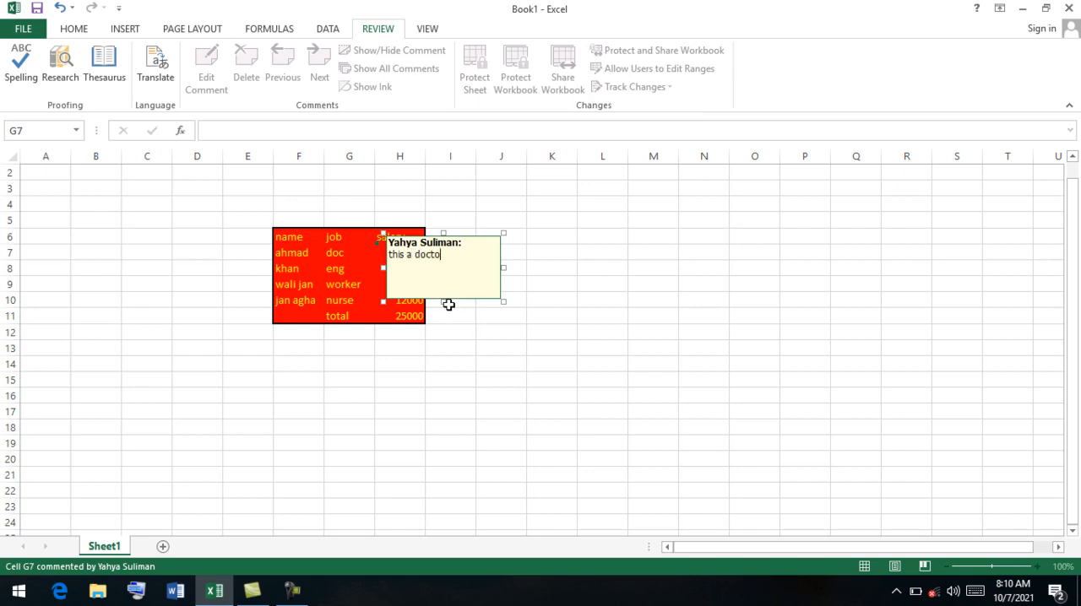
click(359, 273)
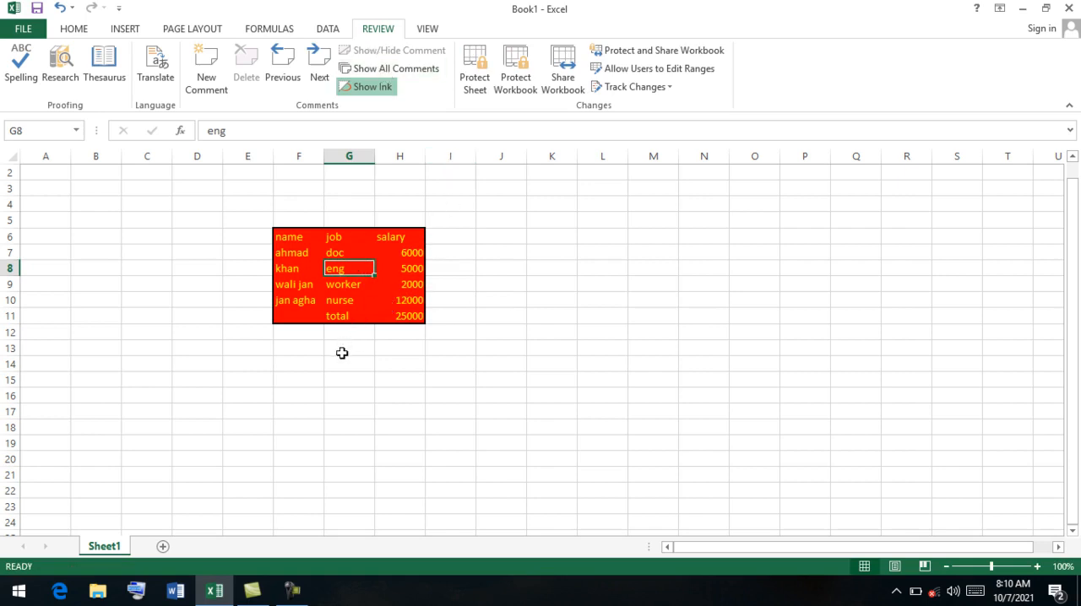
Check how the comment on G7 displays compared with the neighbouring cell G8.
click(342, 353)
click(353, 271)
click(338, 253)
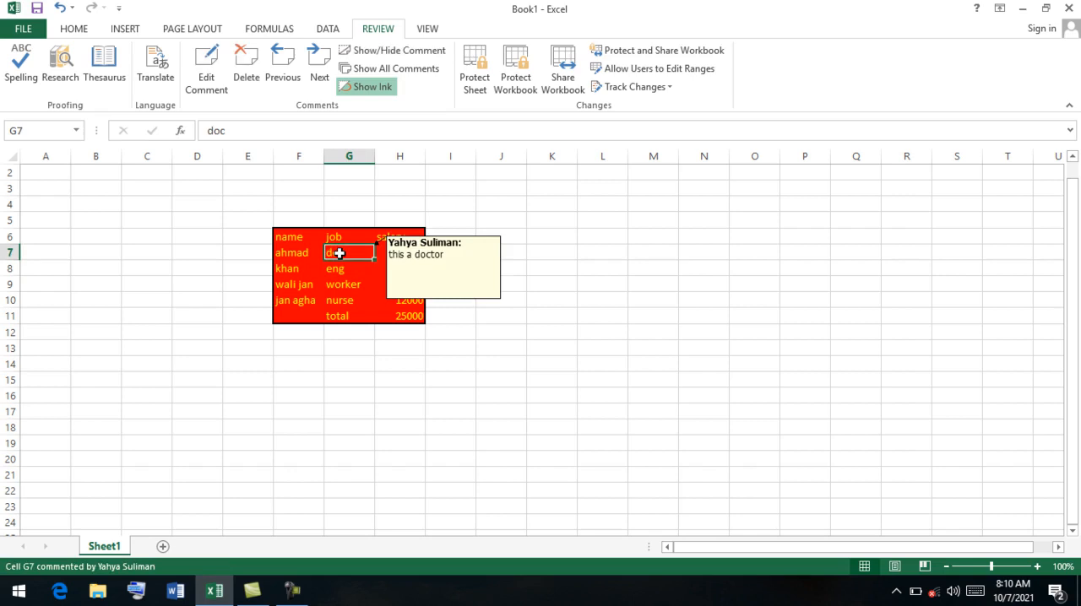
click(351, 269)
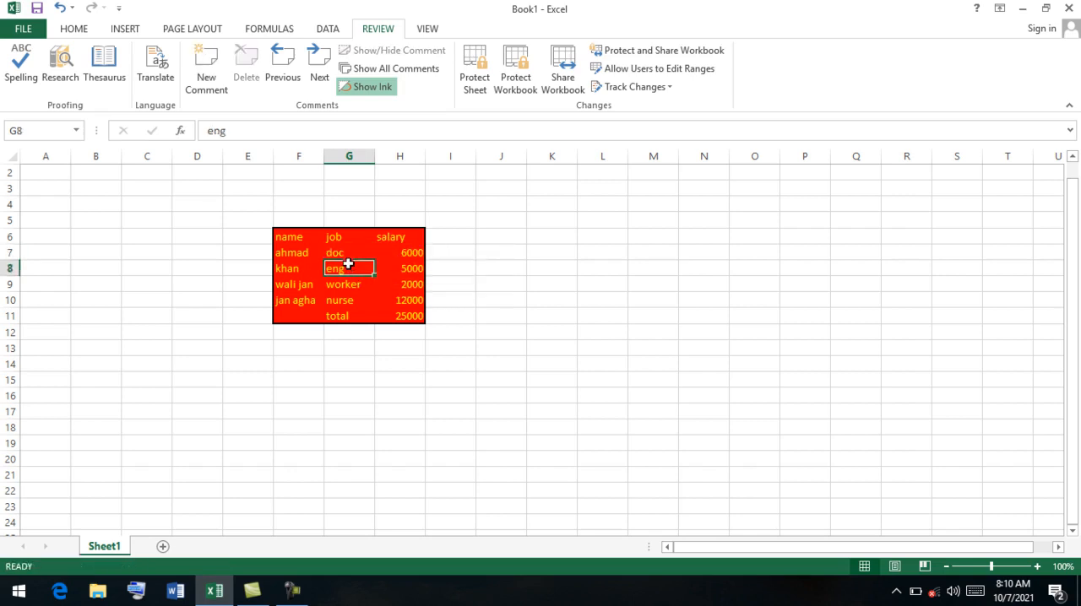
click(342, 253)
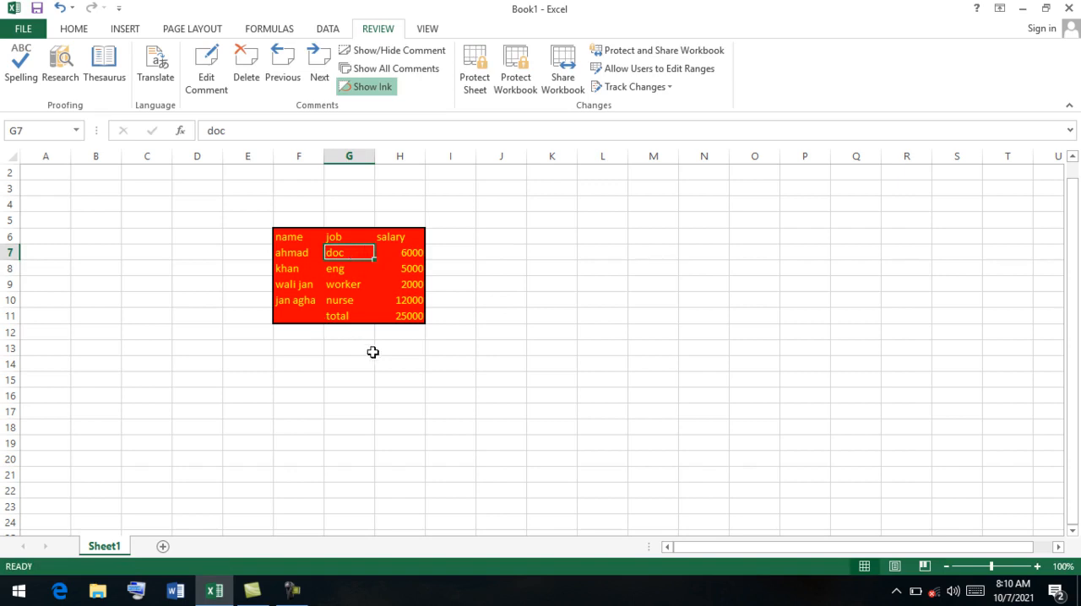
Copy the salary table F6:H11 and paste only its comments at cell F20 with Paste Special.
click(74, 31)
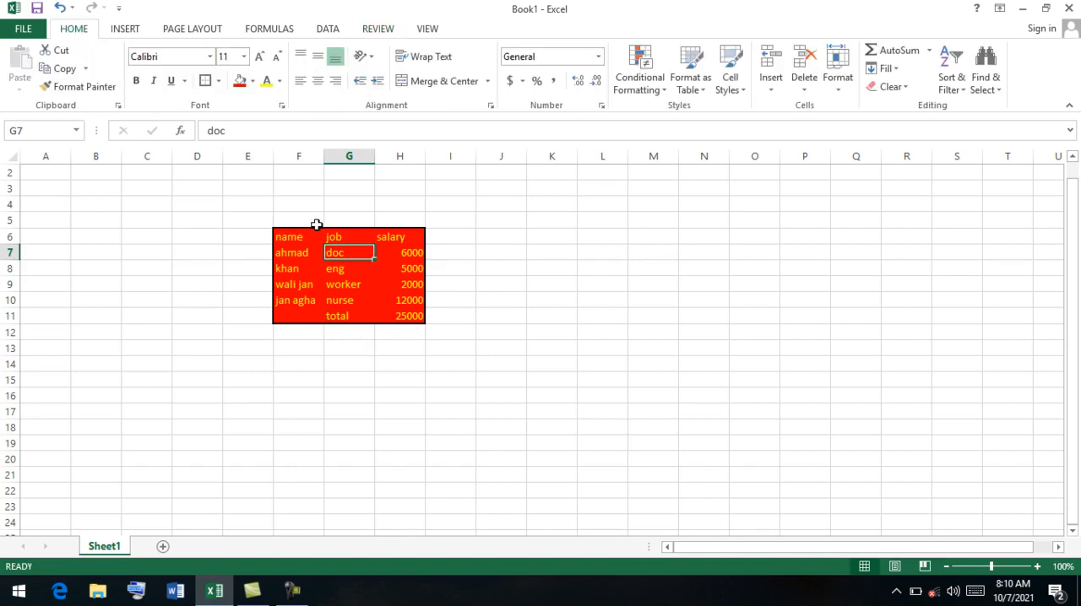
drag(284, 236, 404, 310)
click(63, 68)
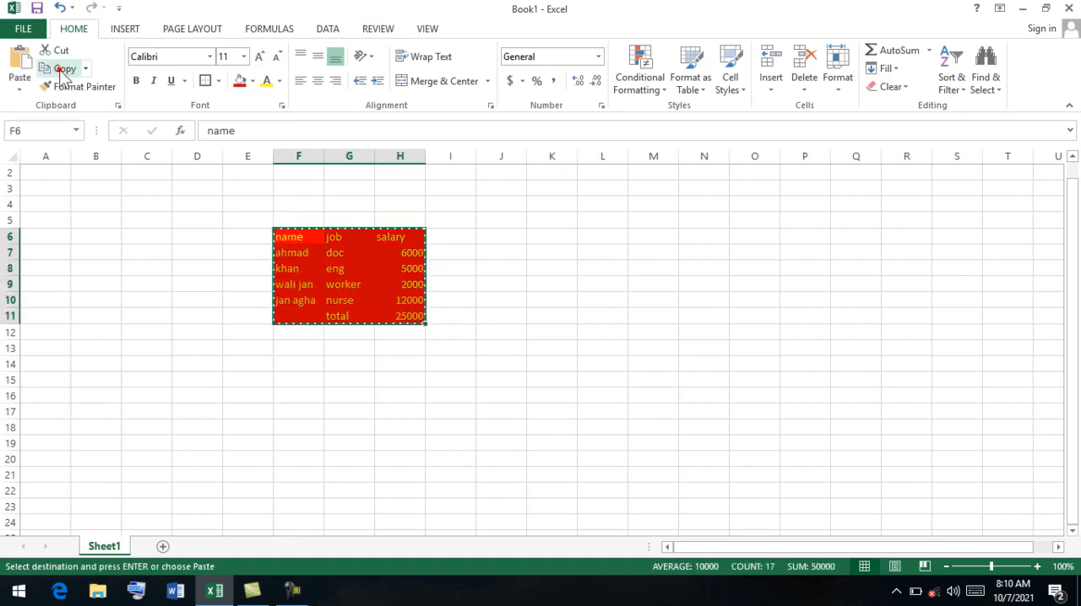
click(22, 78)
click(307, 457)
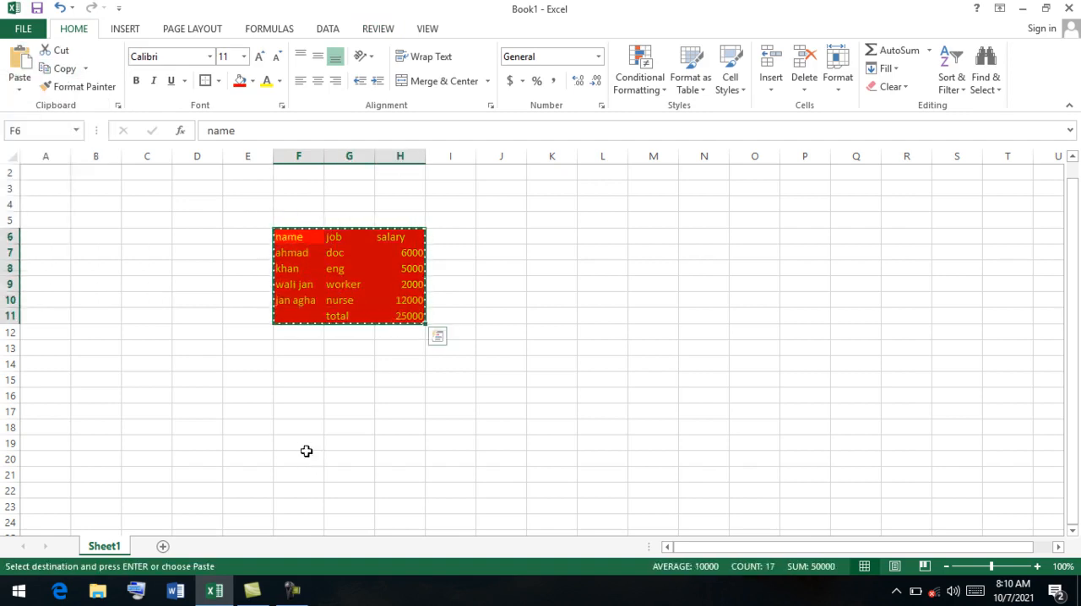
click(307, 456)
click(20, 80)
click(84, 258)
click(521, 236)
click(706, 369)
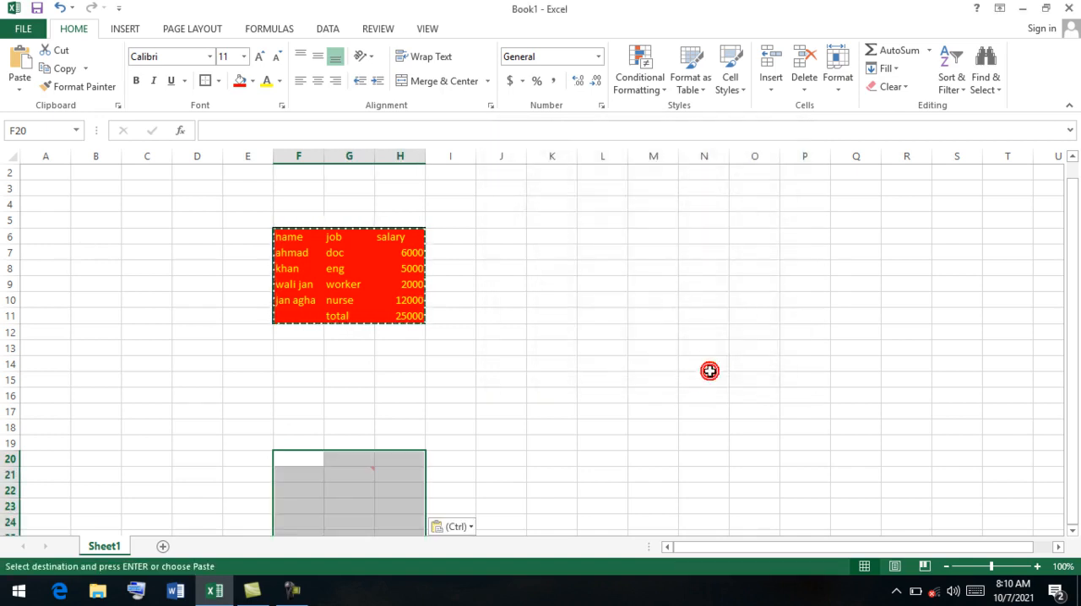
Check the pasted comment on cell G21.
drag(1074, 355, 1073, 435)
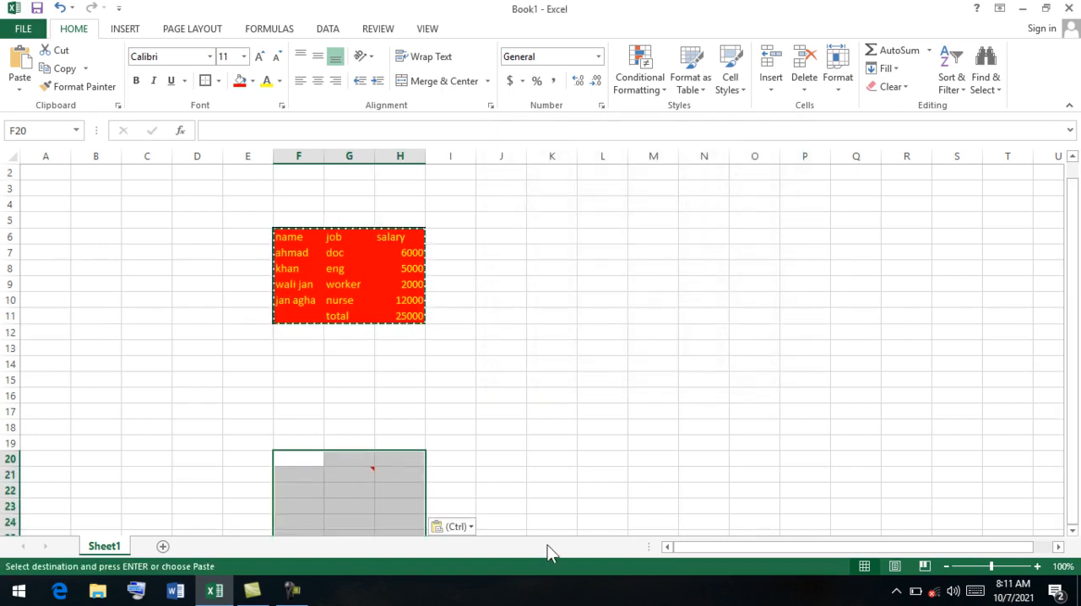
click(351, 487)
click(359, 475)
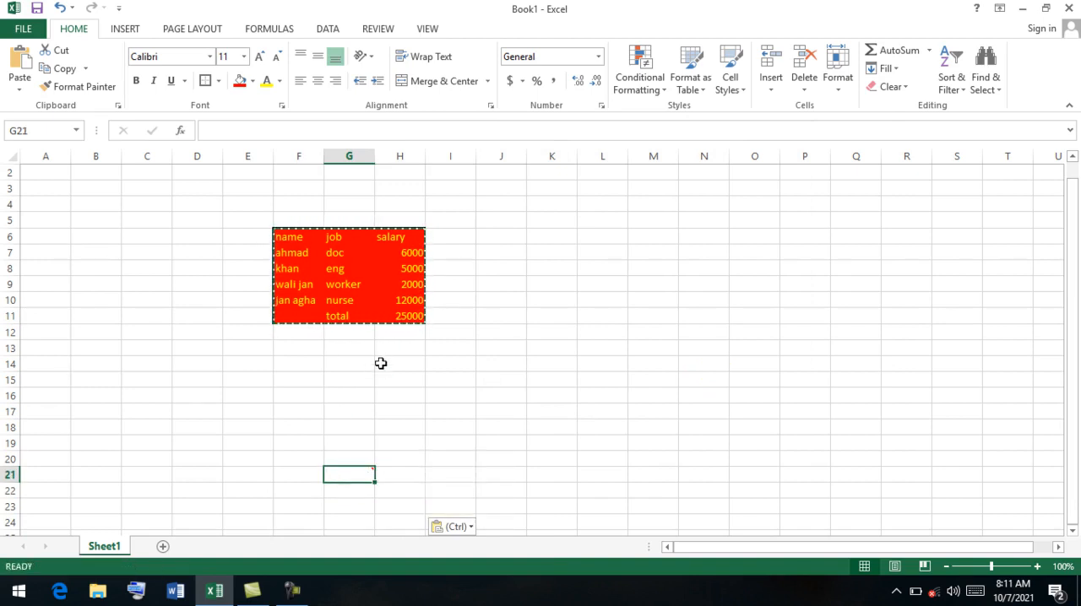
drag(414, 321, 287, 243)
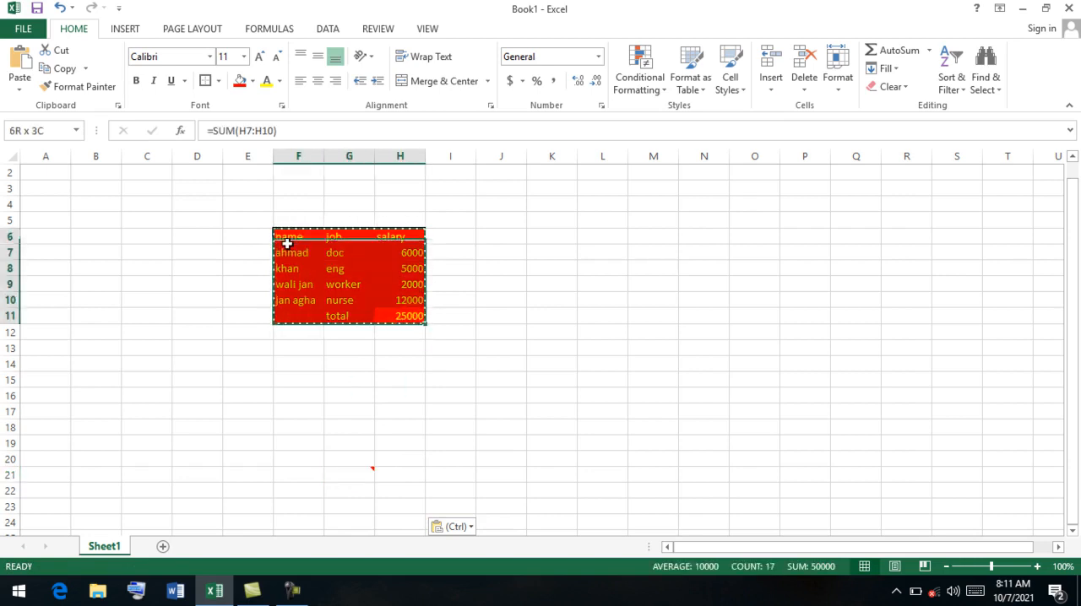
click(10, 81)
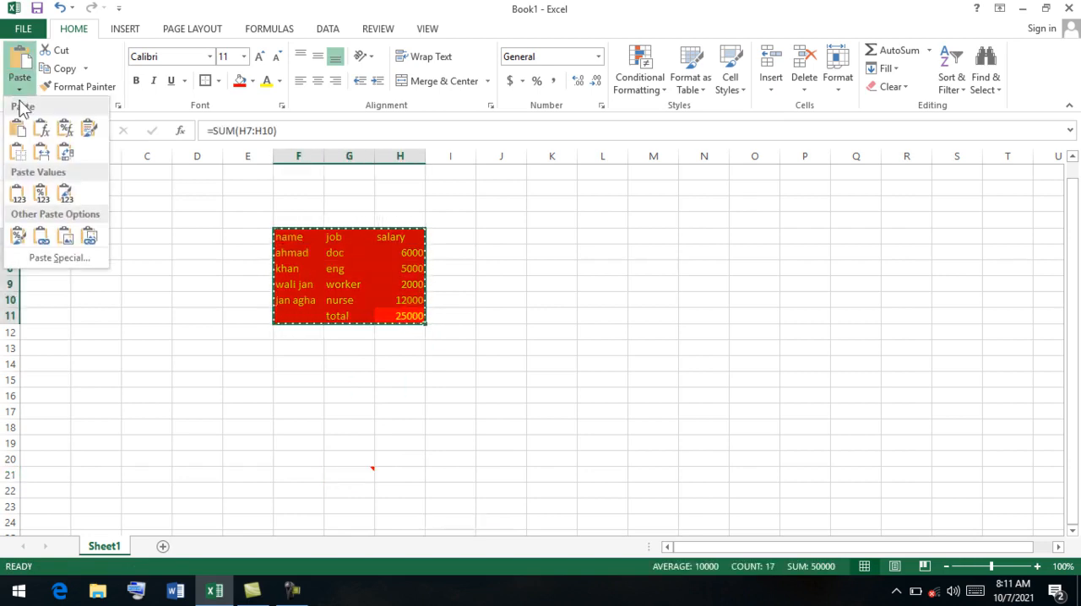
click(633, 376)
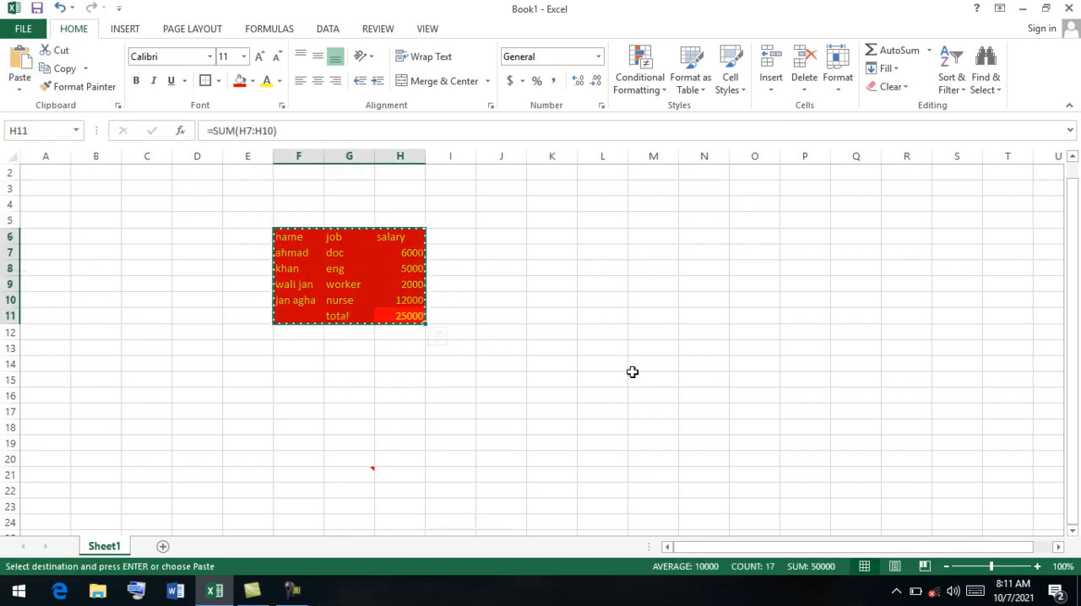
click(633, 376)
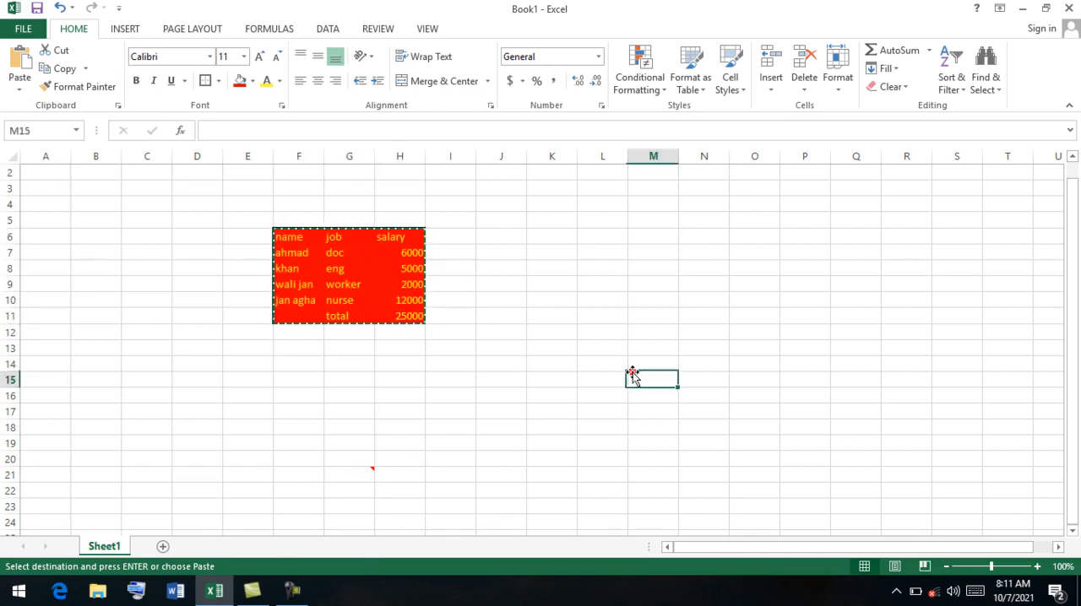
click(19, 87)
click(53, 252)
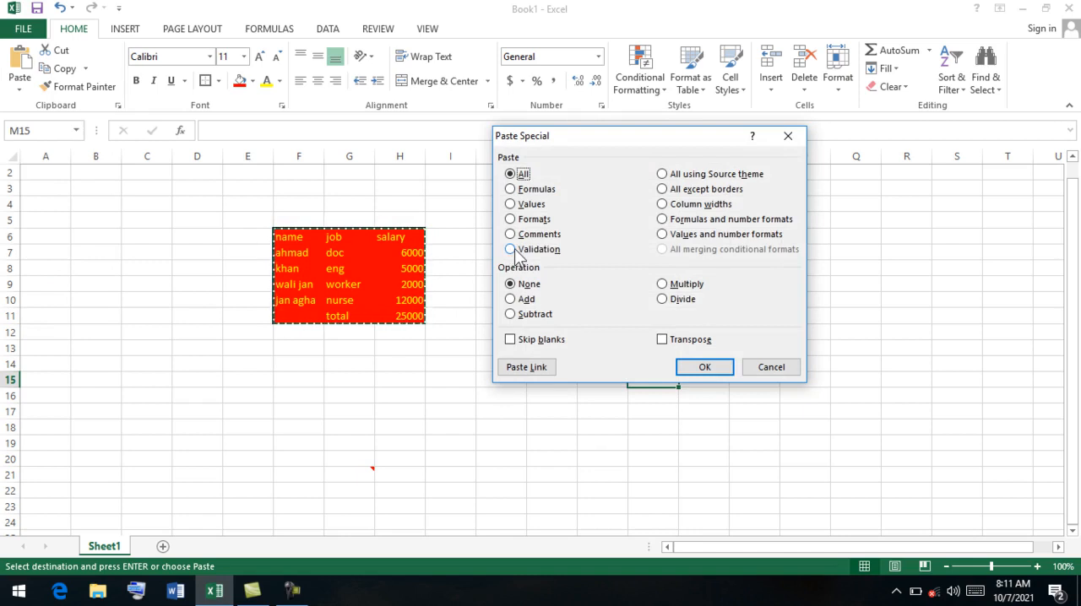
click(769, 367)
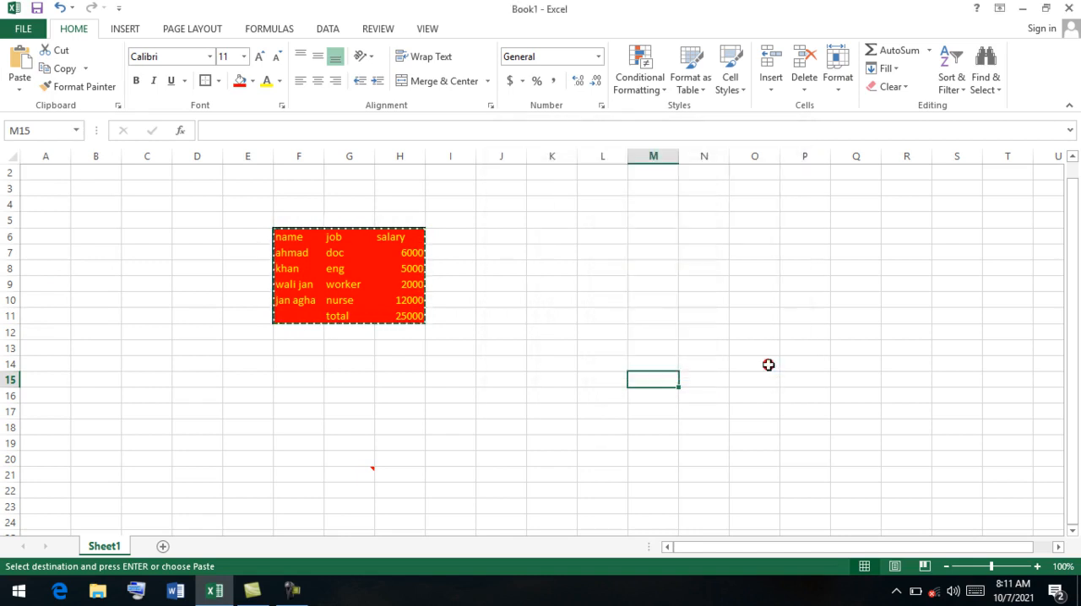
Apply data validation to the salaries in H7:H10, allowing whole numbers between 2000 and 12000.
click(415, 255)
drag(415, 255, 415, 299)
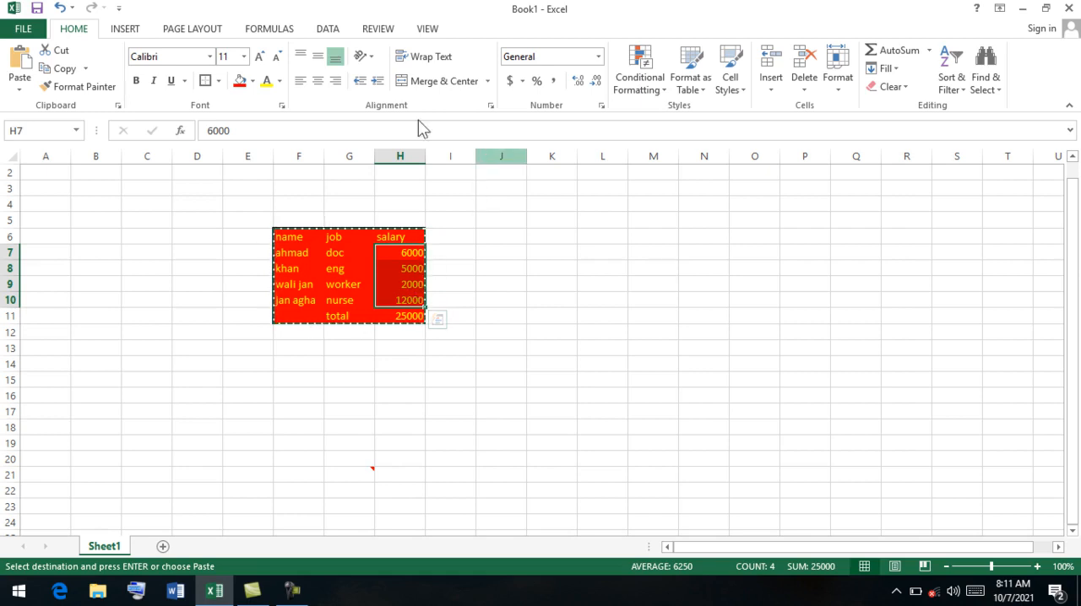
click(325, 29)
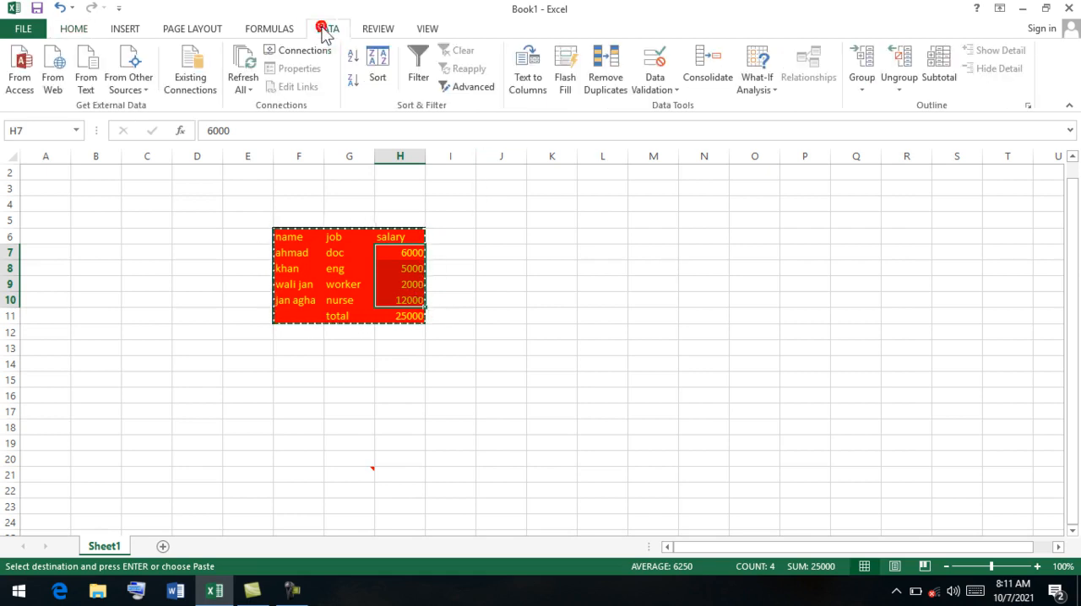
click(668, 88)
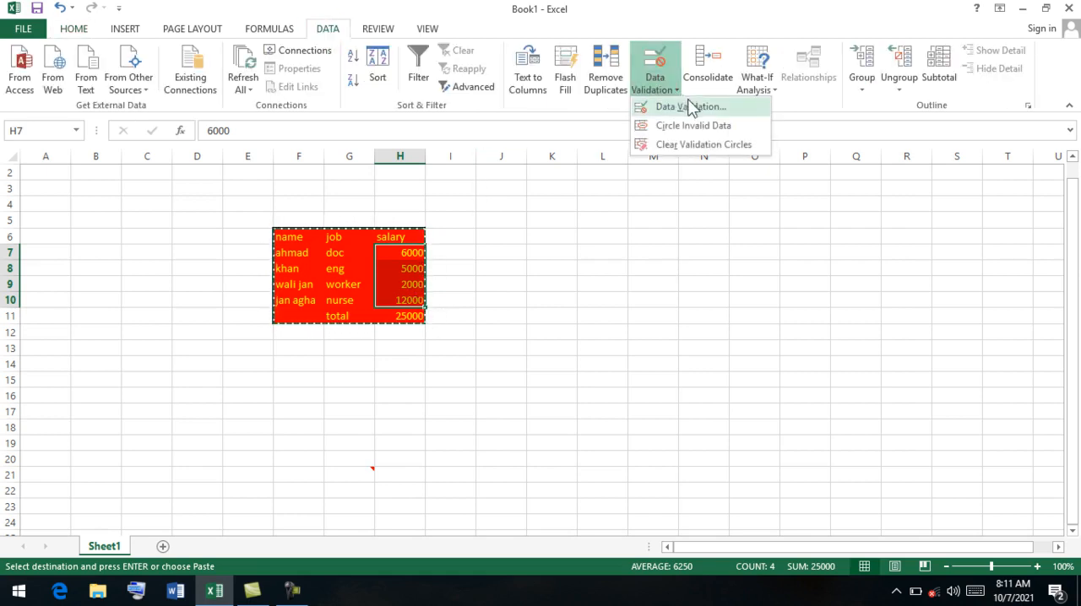
click(691, 107)
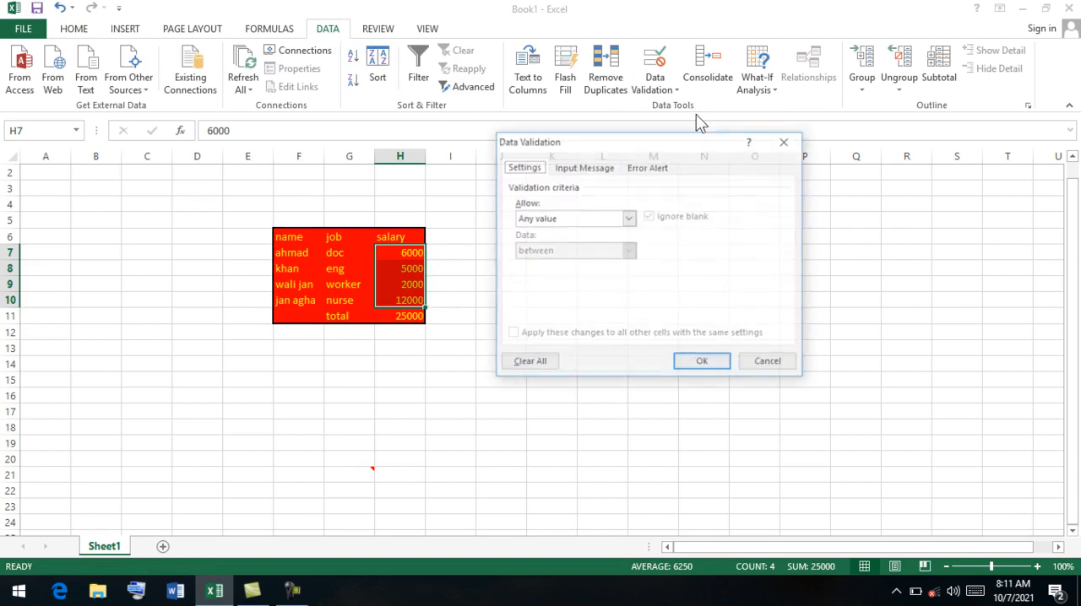
click(629, 218)
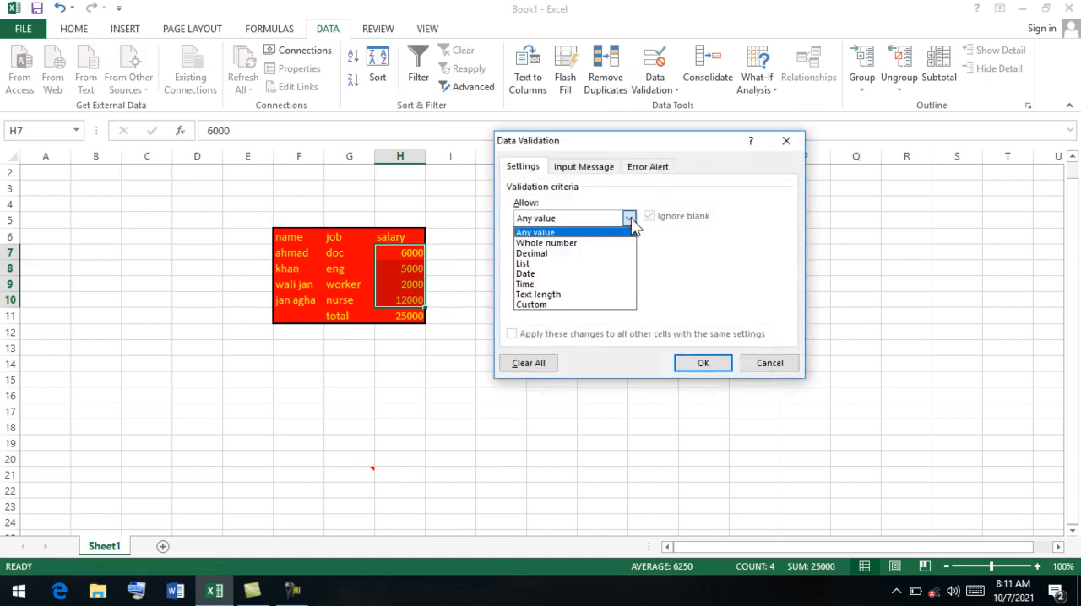
click(620, 242)
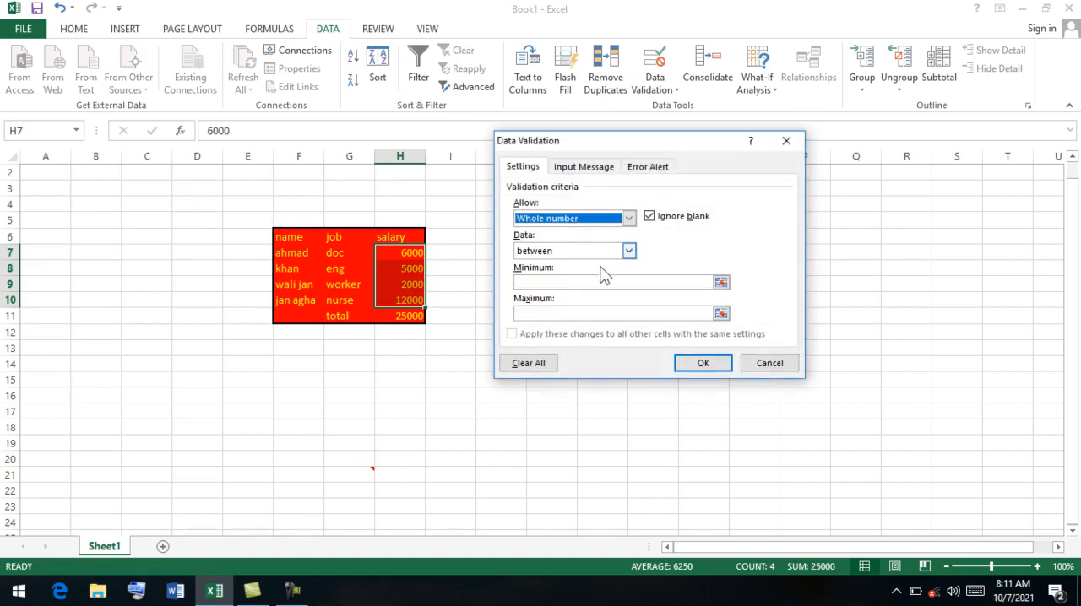
click(577, 283)
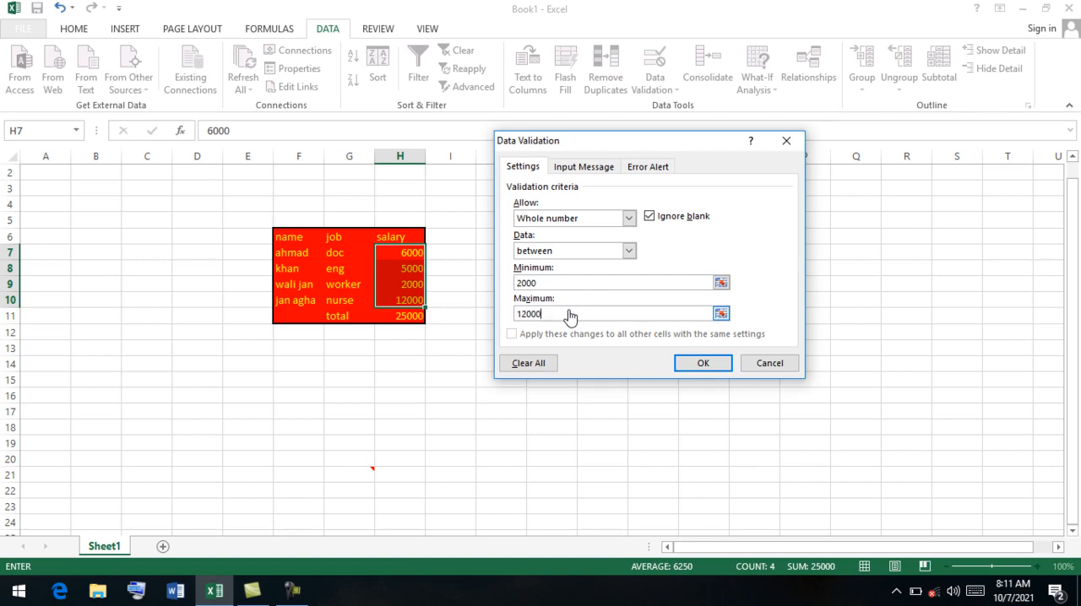
click(698, 363)
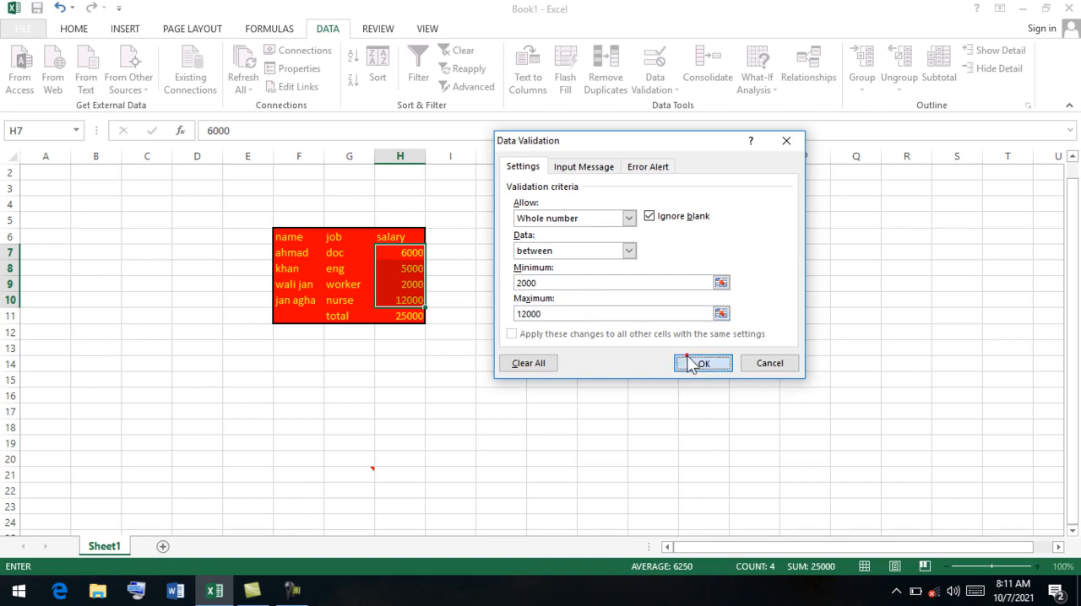
Try entering 1000 in salary cell H8 to test the validation rule, and cancel the entry.
drag(418, 316, 294, 241)
click(411, 273)
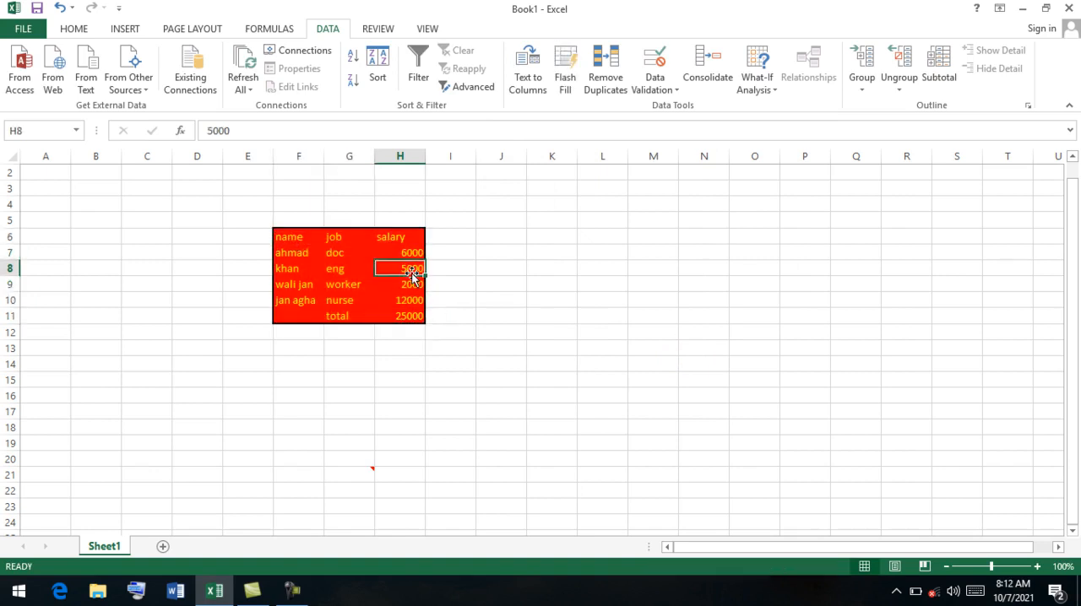
text(1)
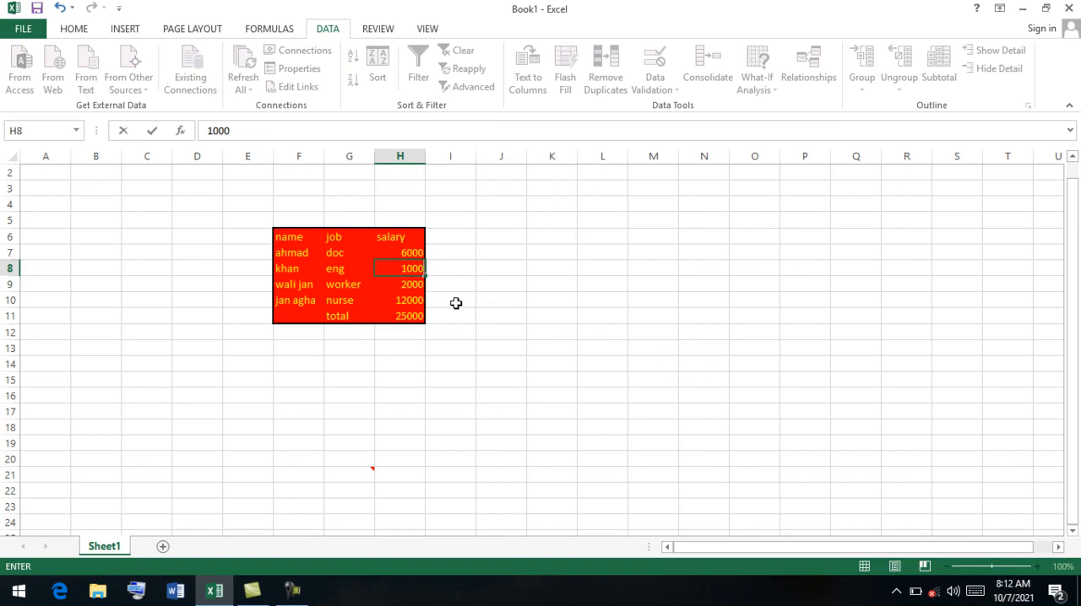
key(Return)
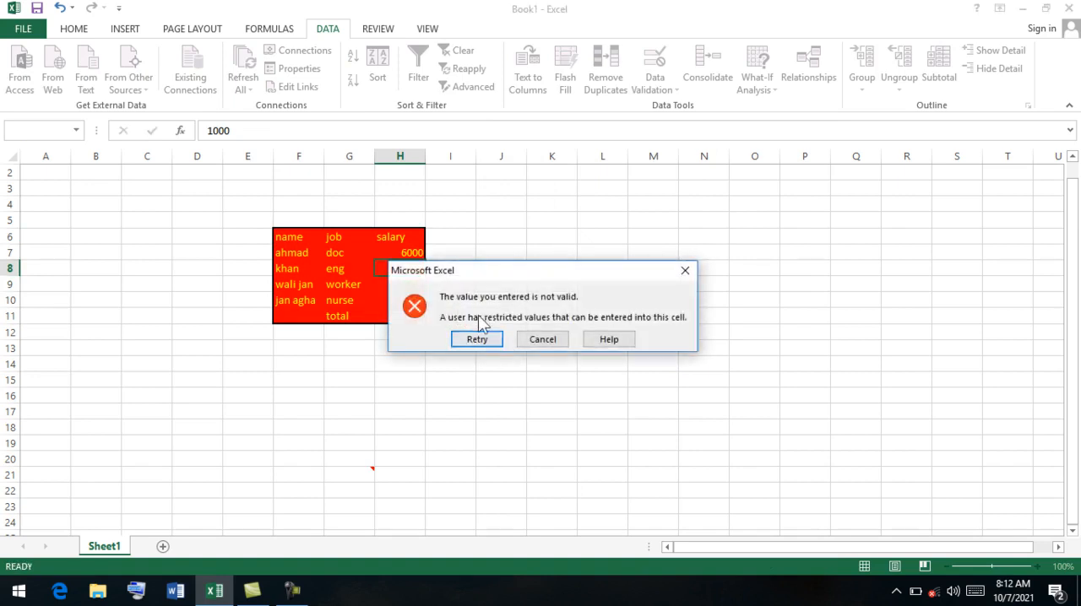
click(546, 342)
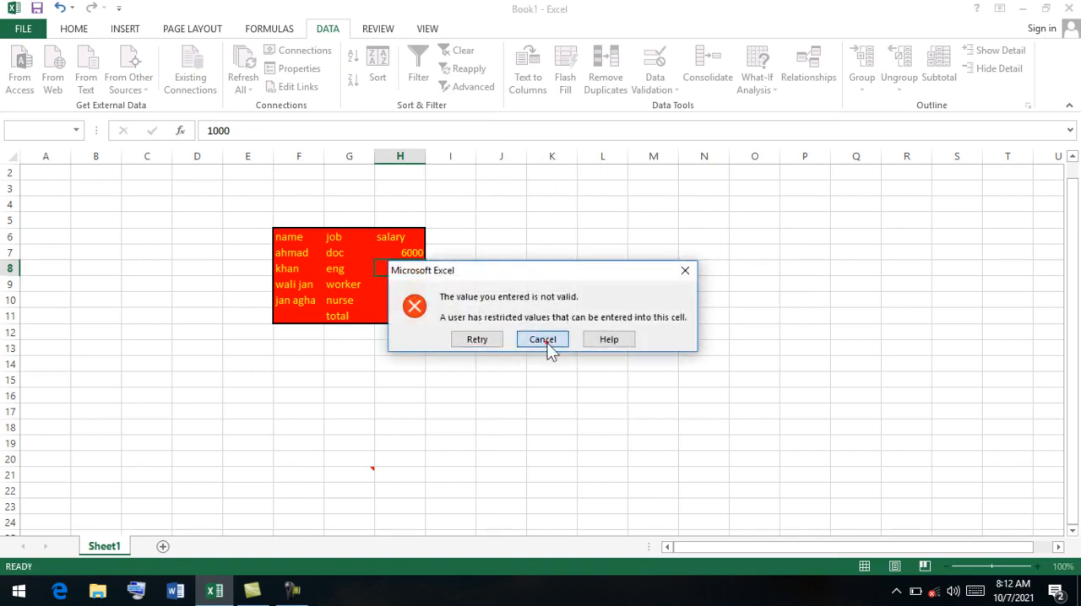
Copy the salary table F6:H11 and paste only its validation at cell D17 with Paste Special.
drag(419, 319, 279, 239)
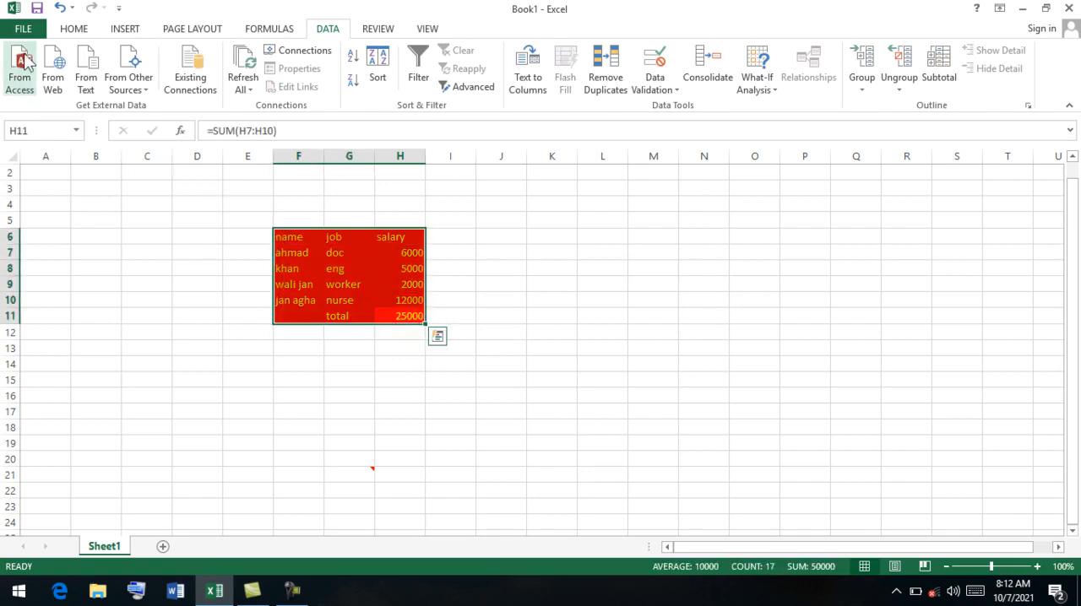
click(75, 29)
click(59, 68)
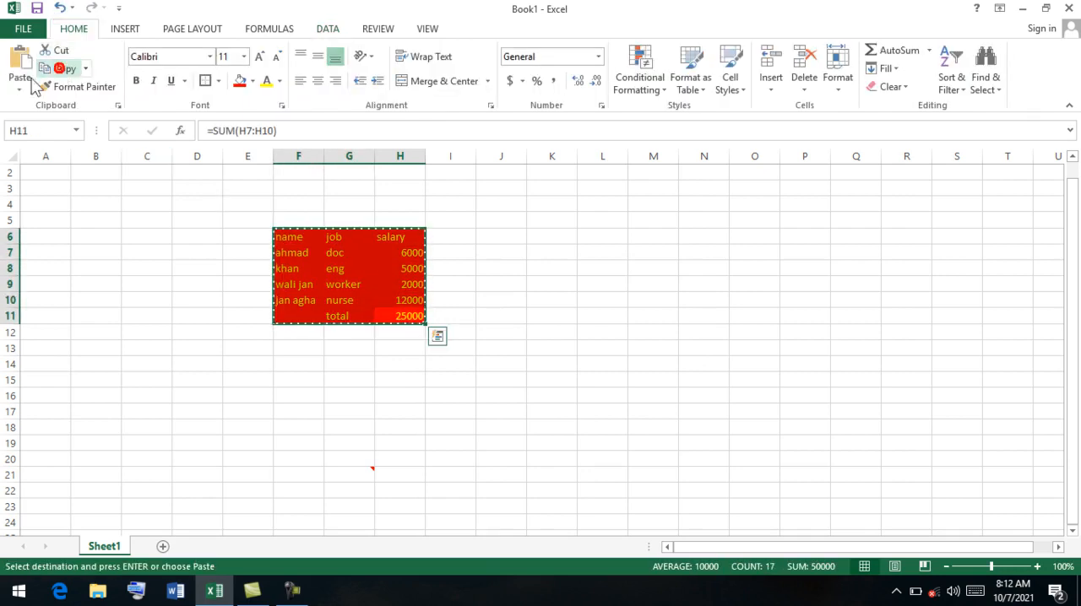
click(219, 413)
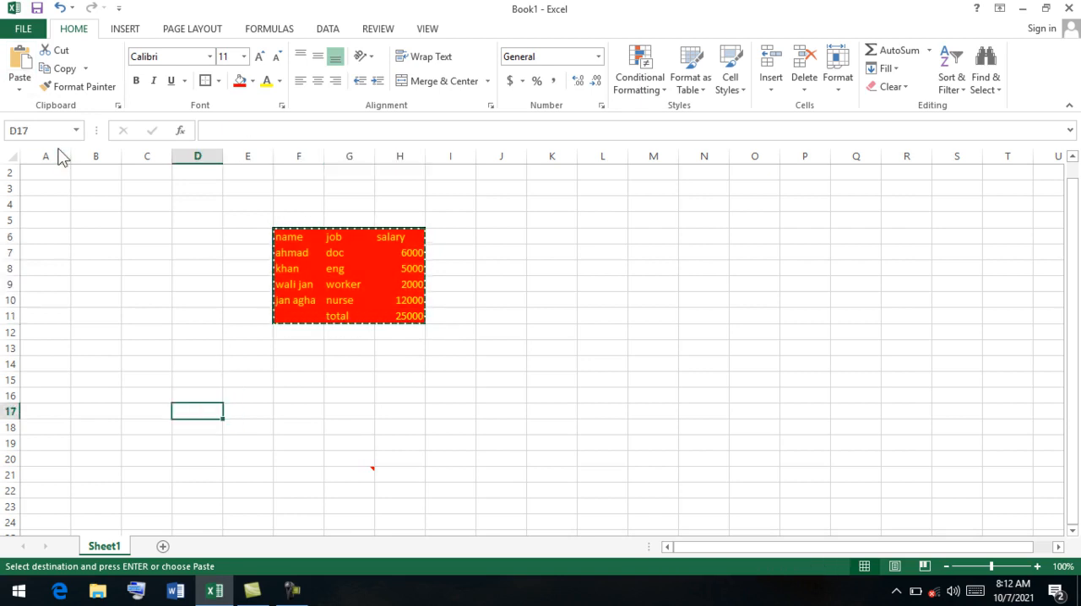
click(19, 84)
click(58, 257)
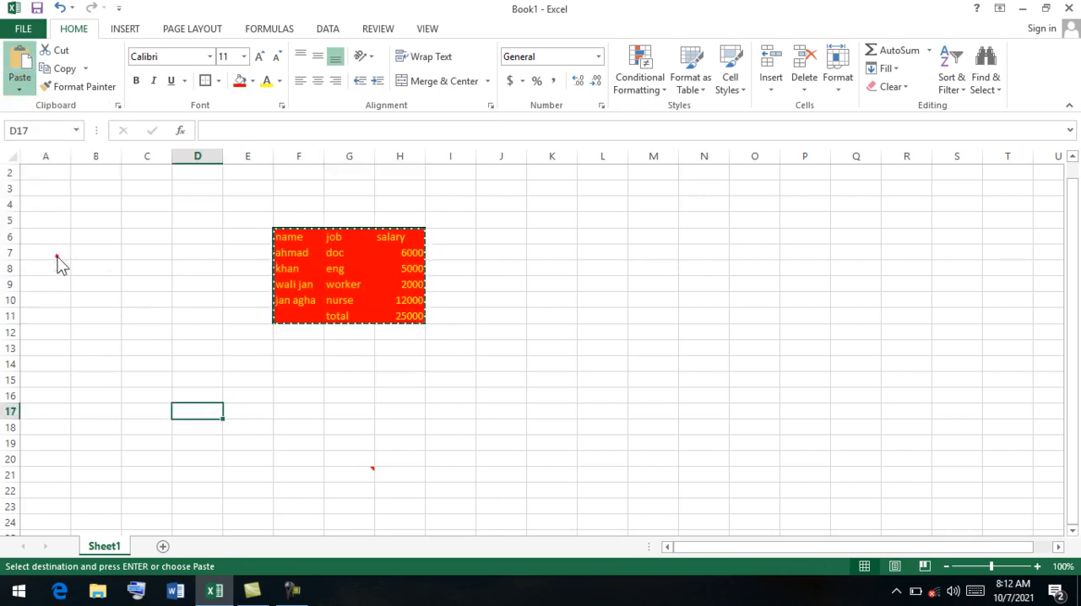
click(517, 250)
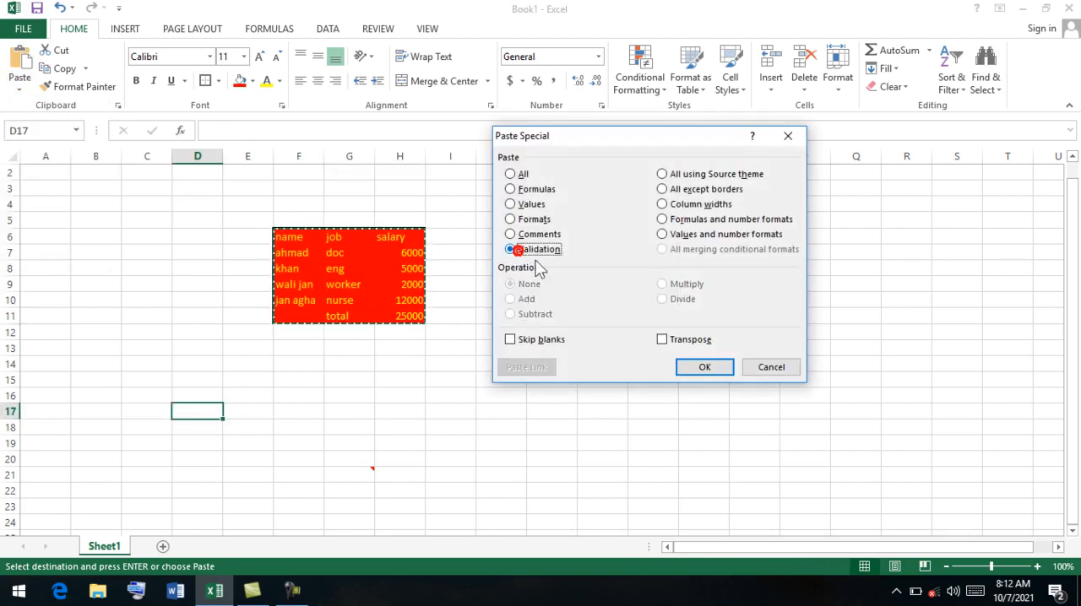
click(706, 367)
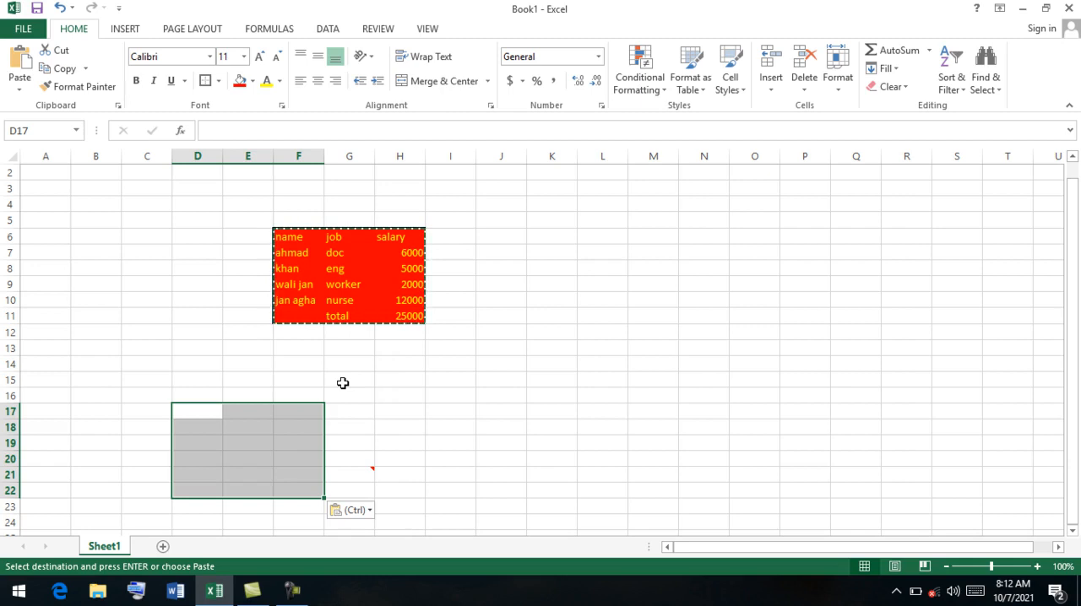
Test the pasted validation by trying 1000 in F18 and 13000 in F19, cancelling both entries.
click(303, 429)
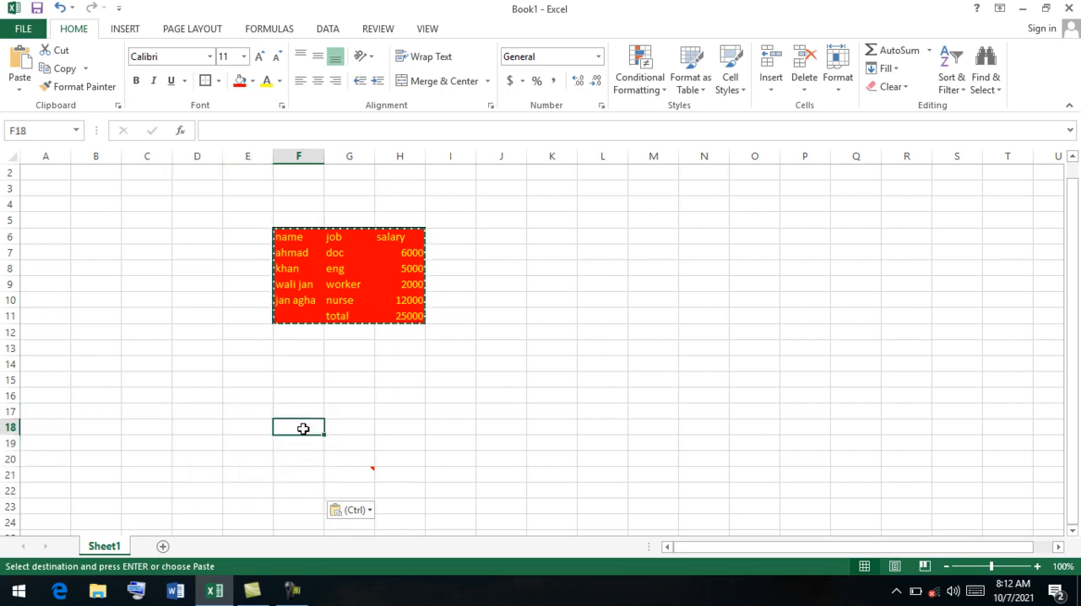
text(1000)
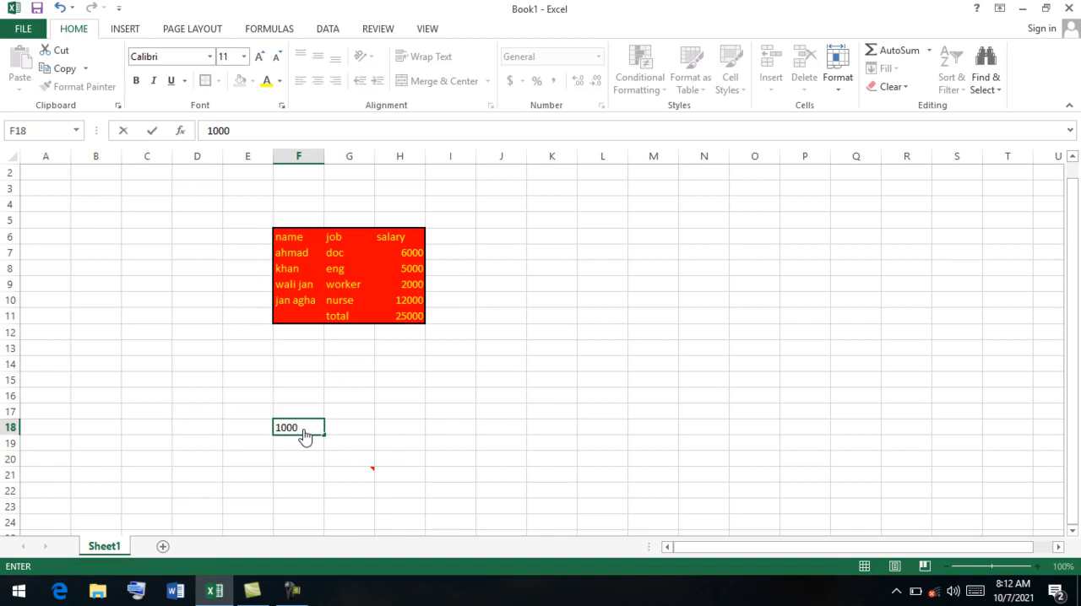
key(Return)
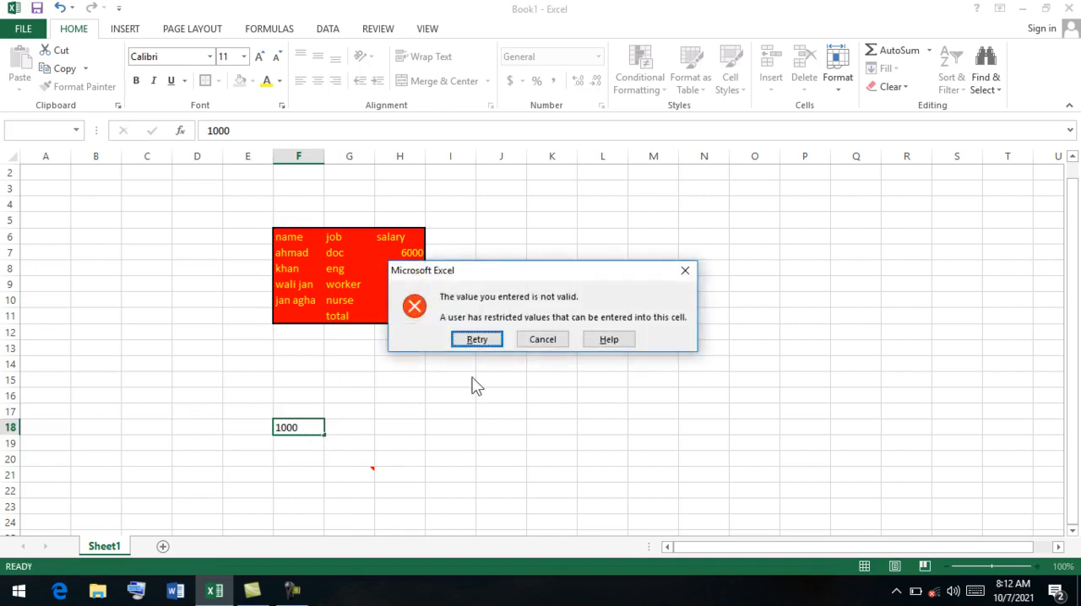
click(542, 345)
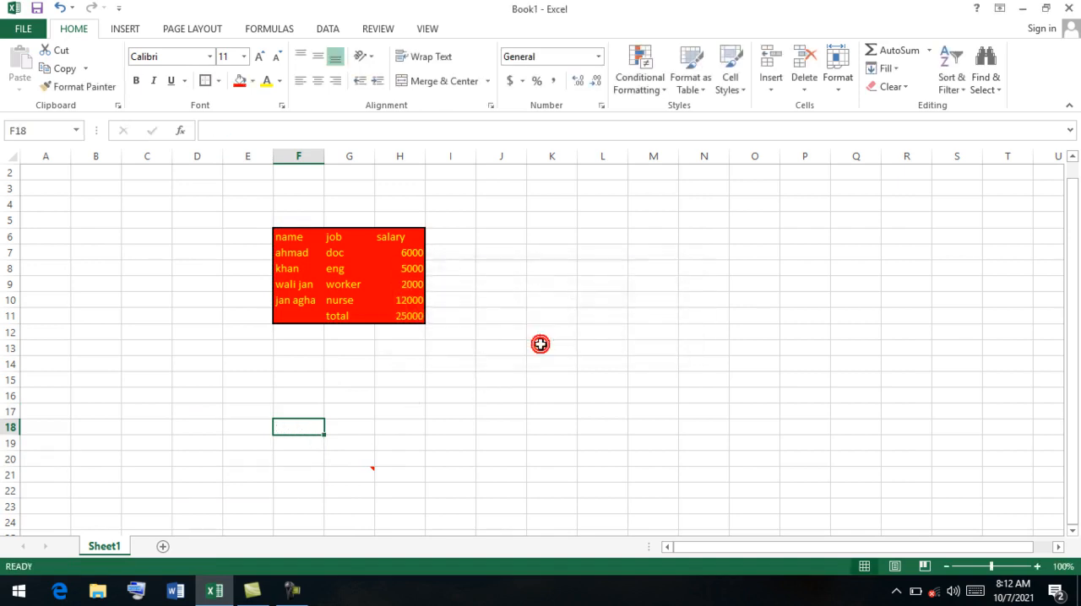
click(304, 447)
text(13000)
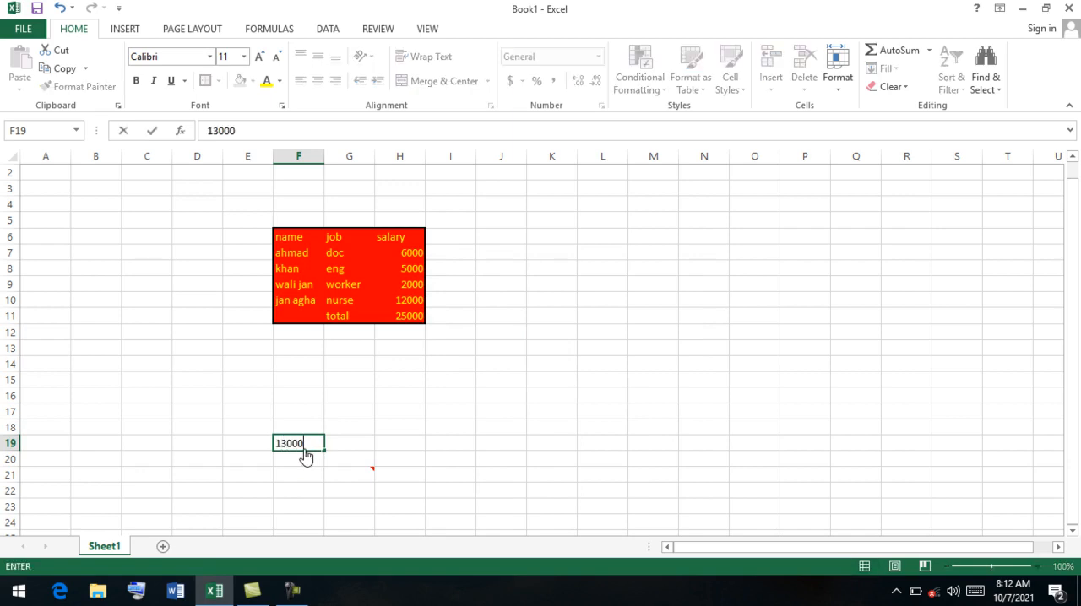
key(Return)
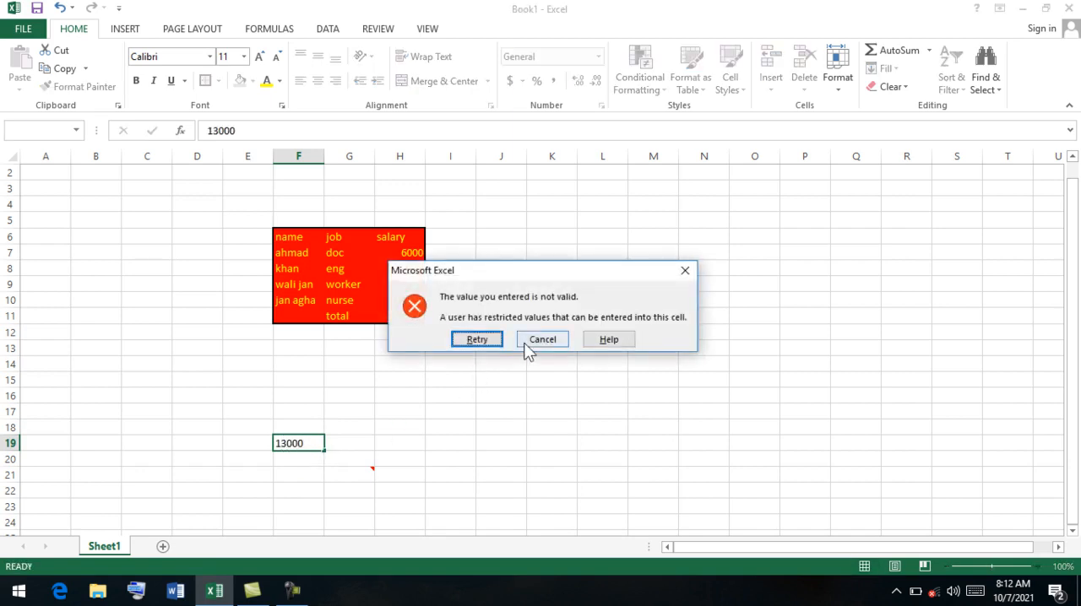
click(527, 341)
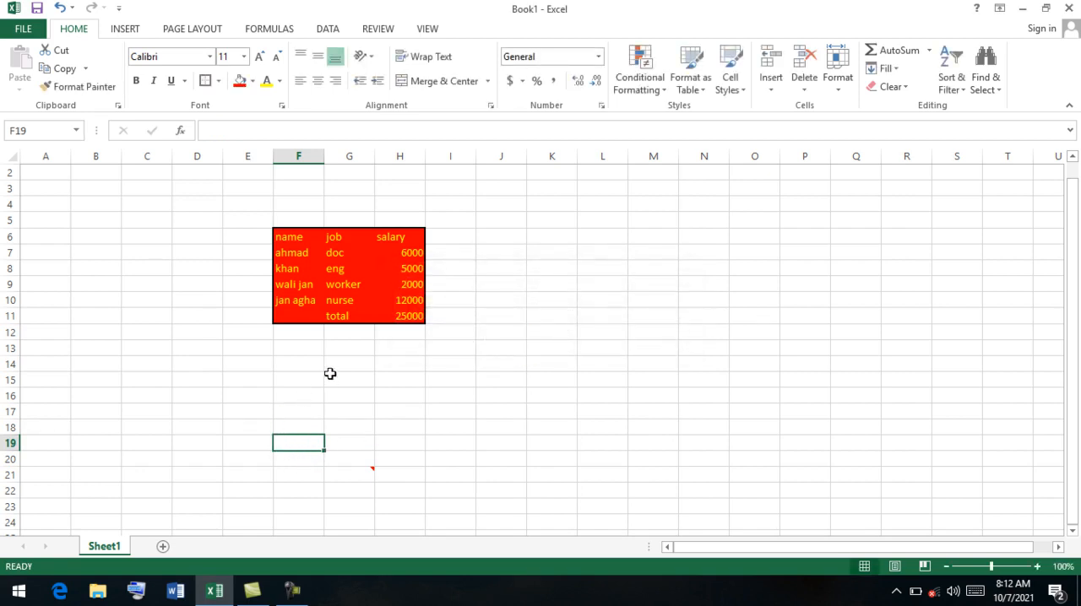
Copy the salary table F6:H11.
drag(406, 314, 282, 234)
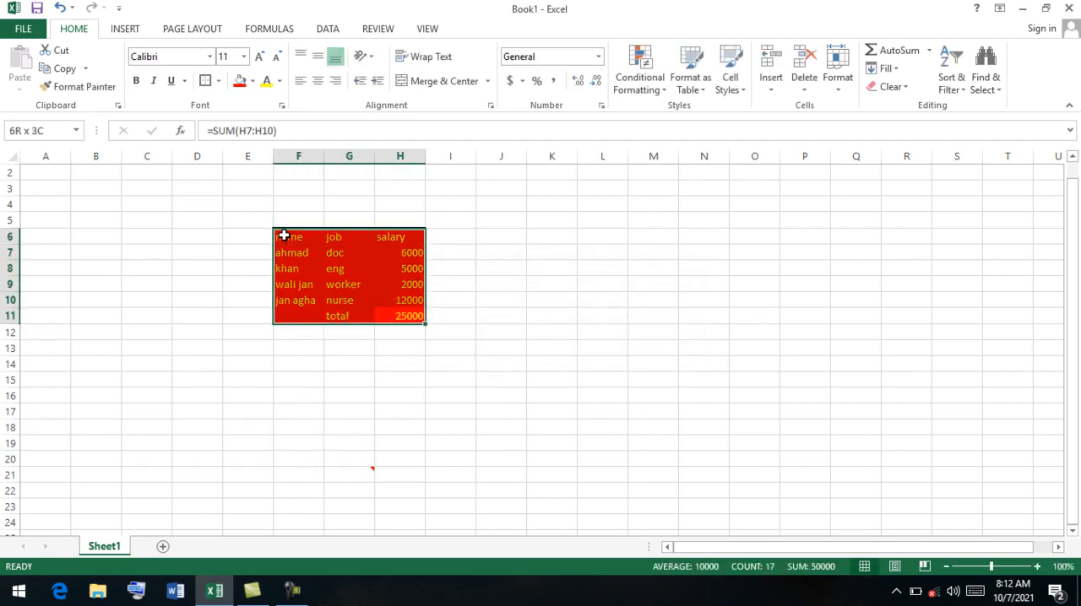
click(59, 69)
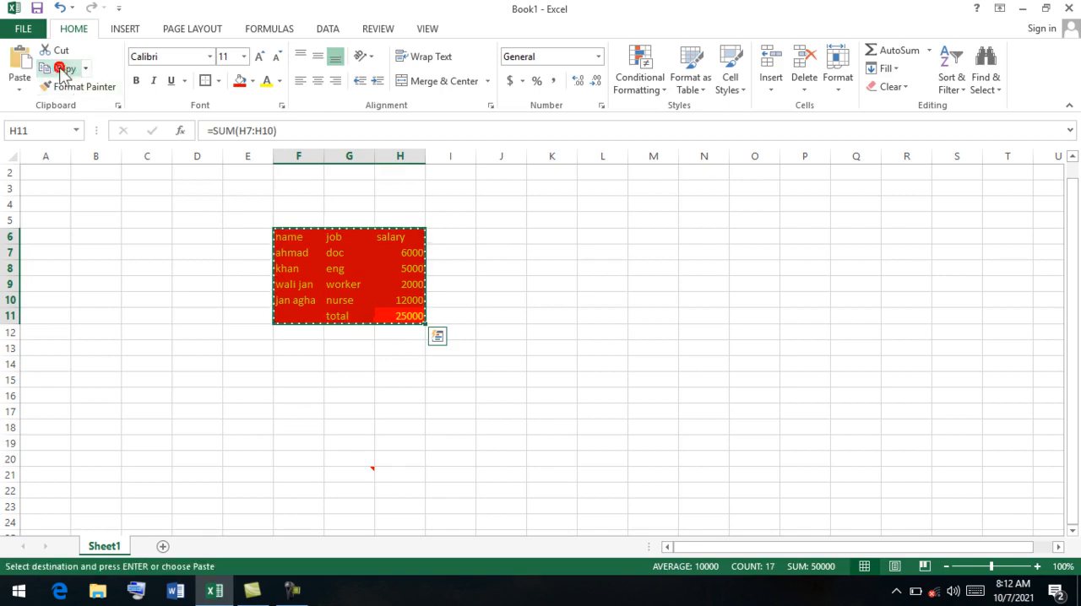
click(18, 82)
click(59, 257)
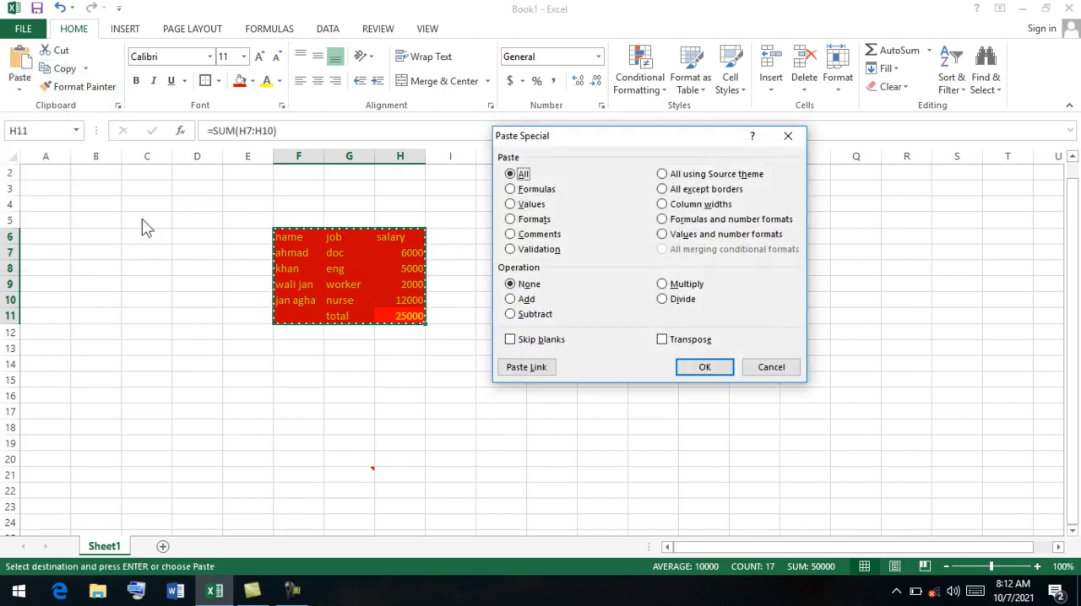
click(680, 174)
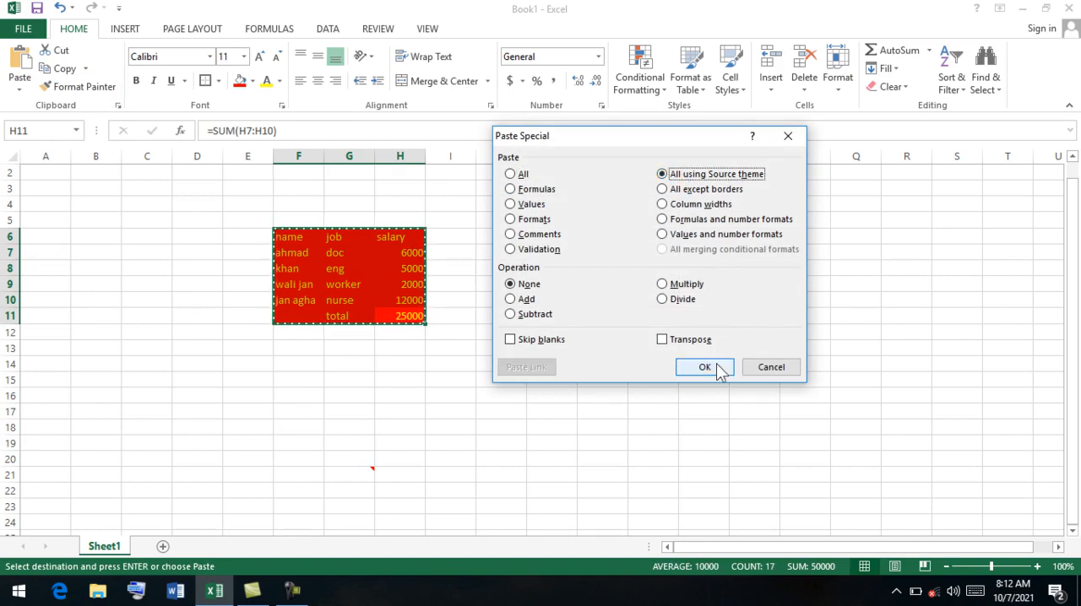
click(764, 365)
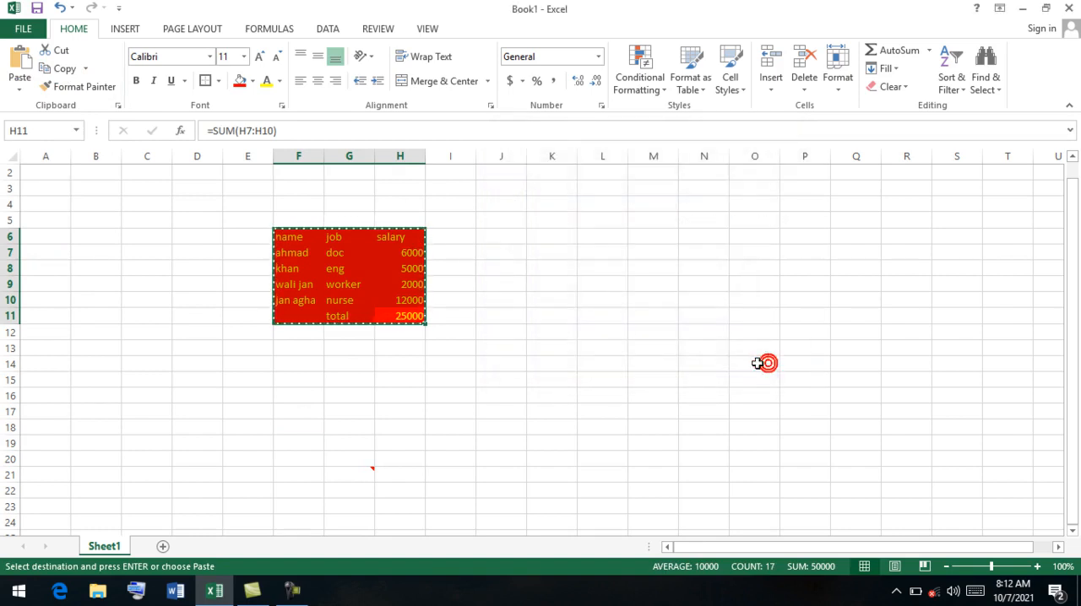
Paste the copied table at cell L11 with the Paste Special option All using Source theme, and undo the paste.
click(598, 313)
click(20, 87)
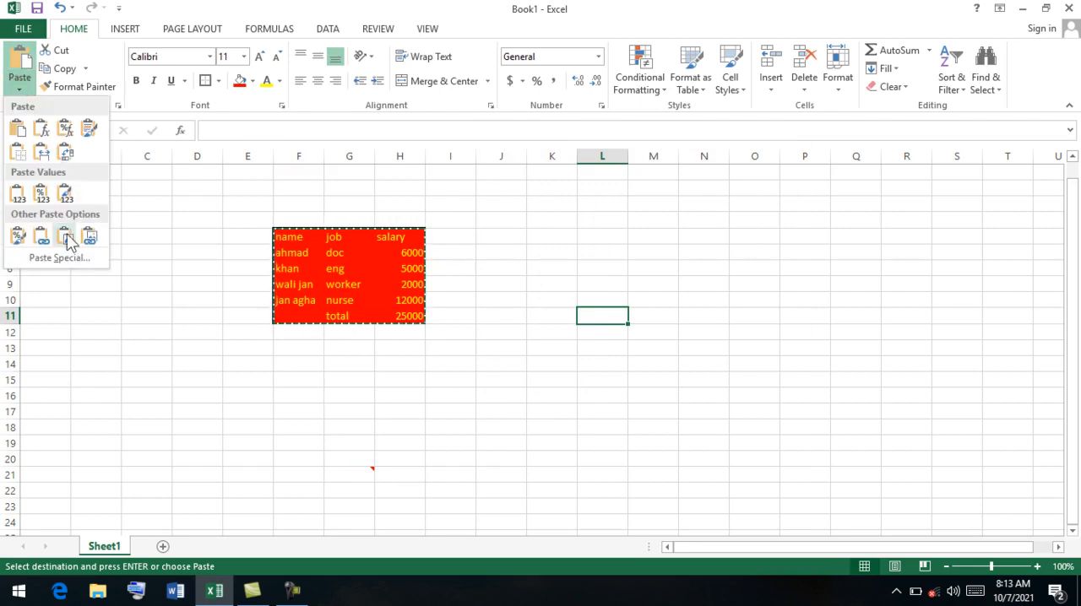
click(61, 260)
click(693, 175)
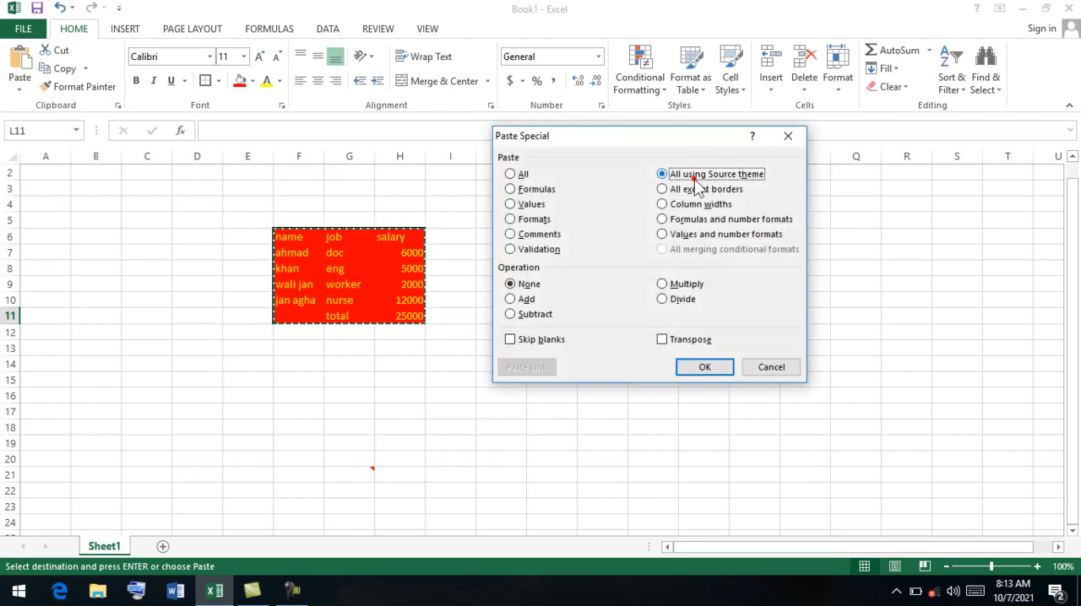
click(702, 367)
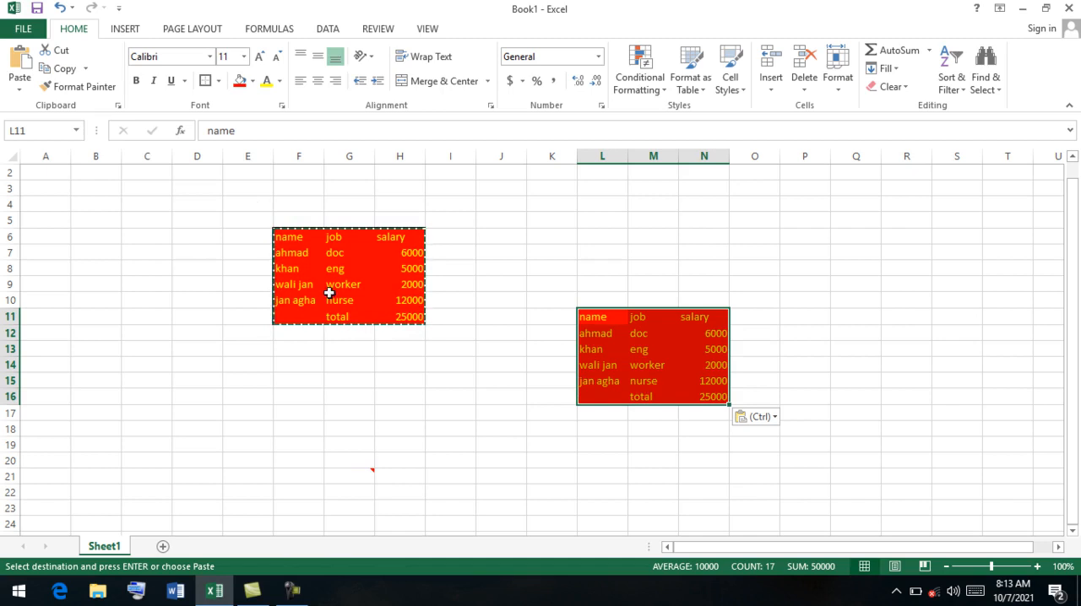
key(ctrl+z)
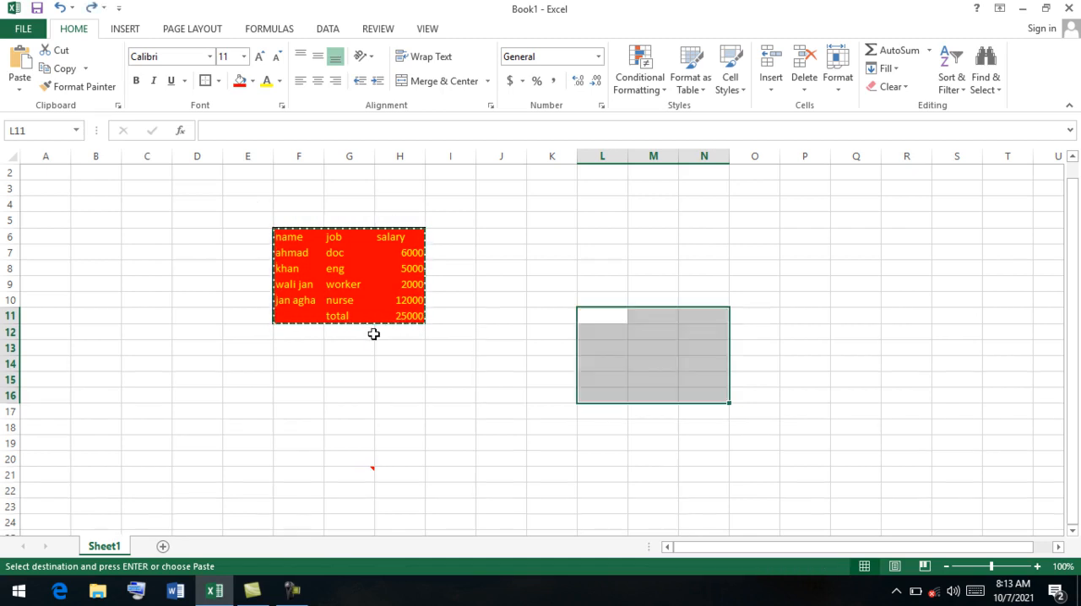
Copy the salary table F6:H11 and paste it at cell E17 with the Paste Special option All except borders.
mouse_move(412, 316)
mouse_down()
mouse_move(307, 258)
mouse_move(294, 239)
mouse_up()
key(ctrl+v)
click(54, 67)
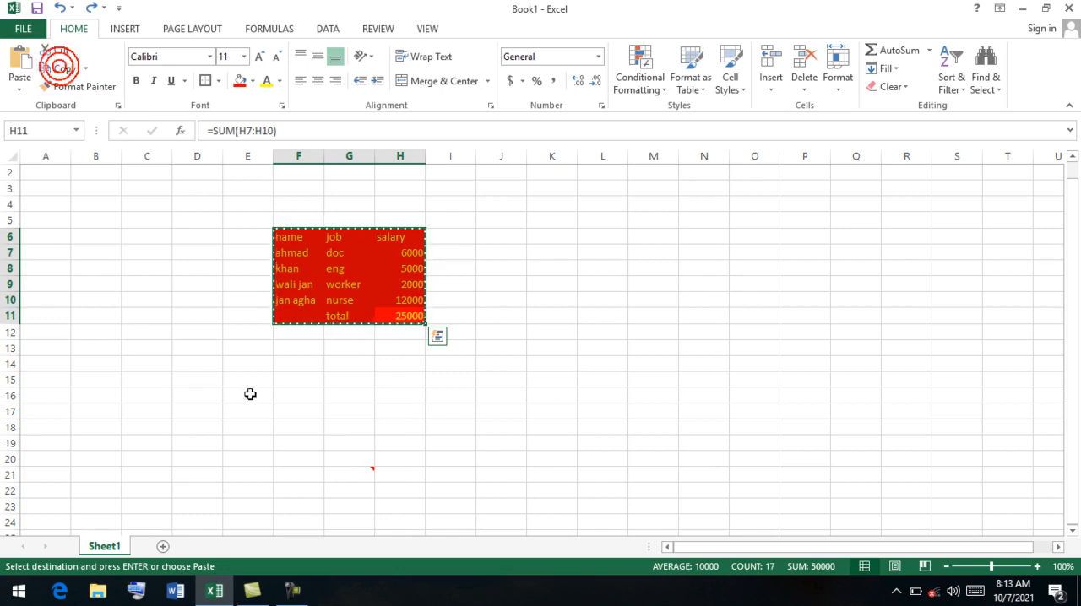
click(250, 407)
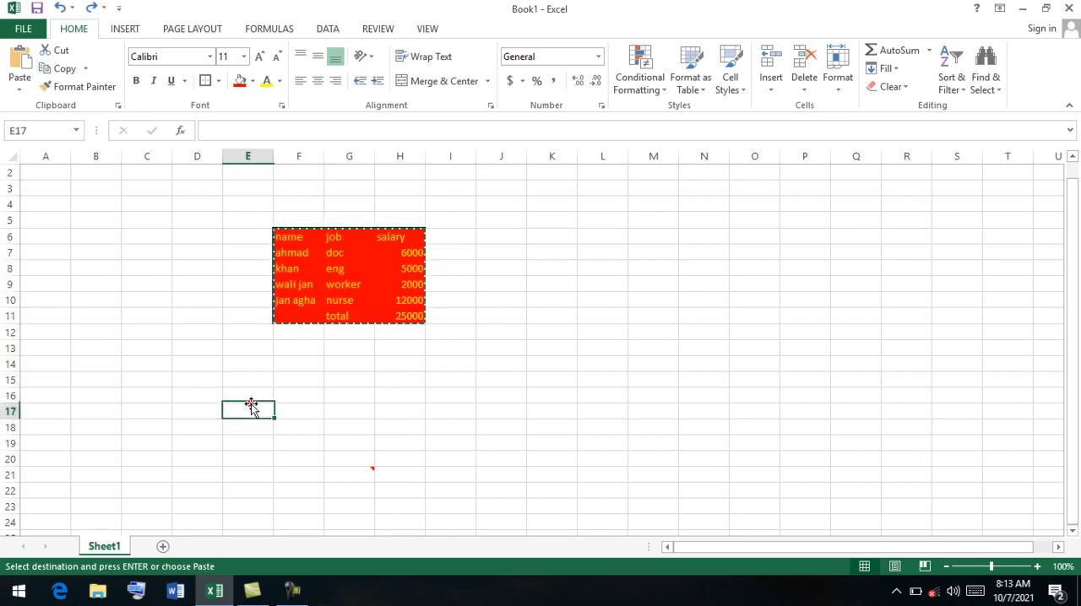
click(20, 88)
click(59, 258)
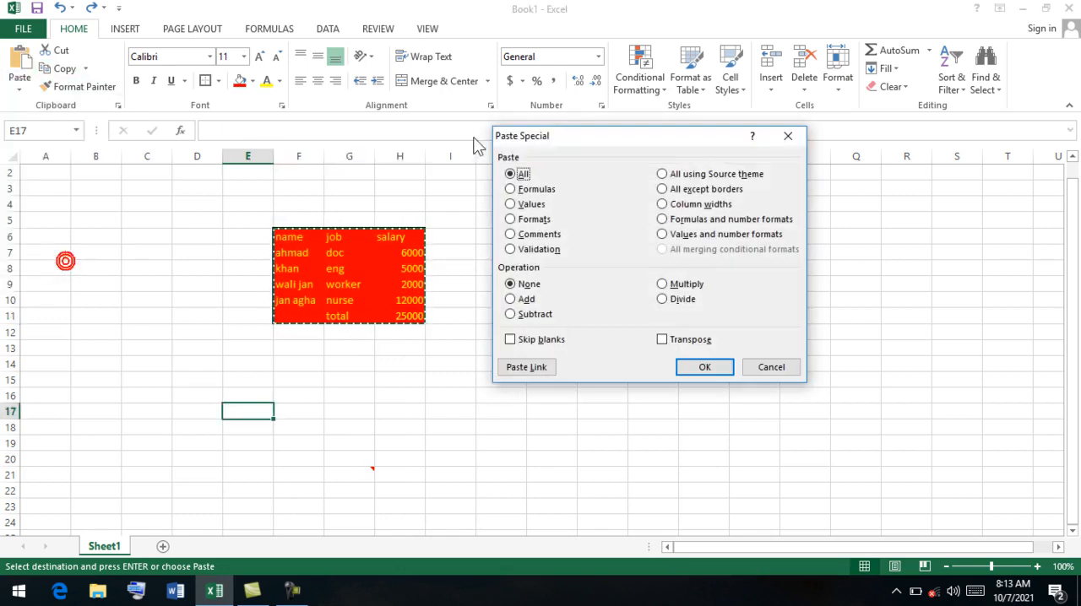
click(721, 192)
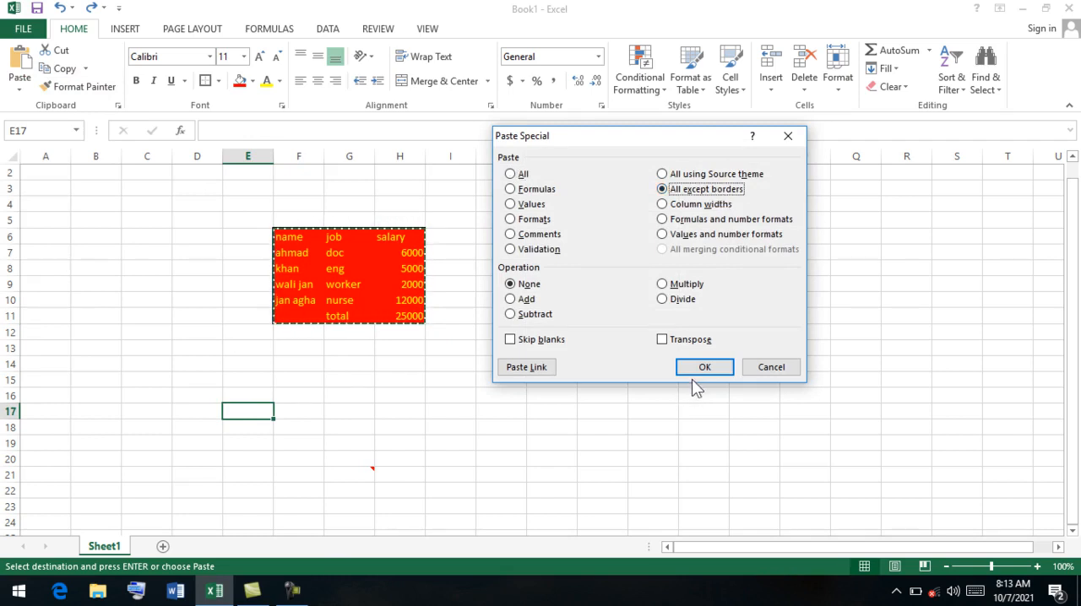
click(692, 376)
Compare the borders of the pasted table with the original table, and undo the paste at E17.
click(553, 426)
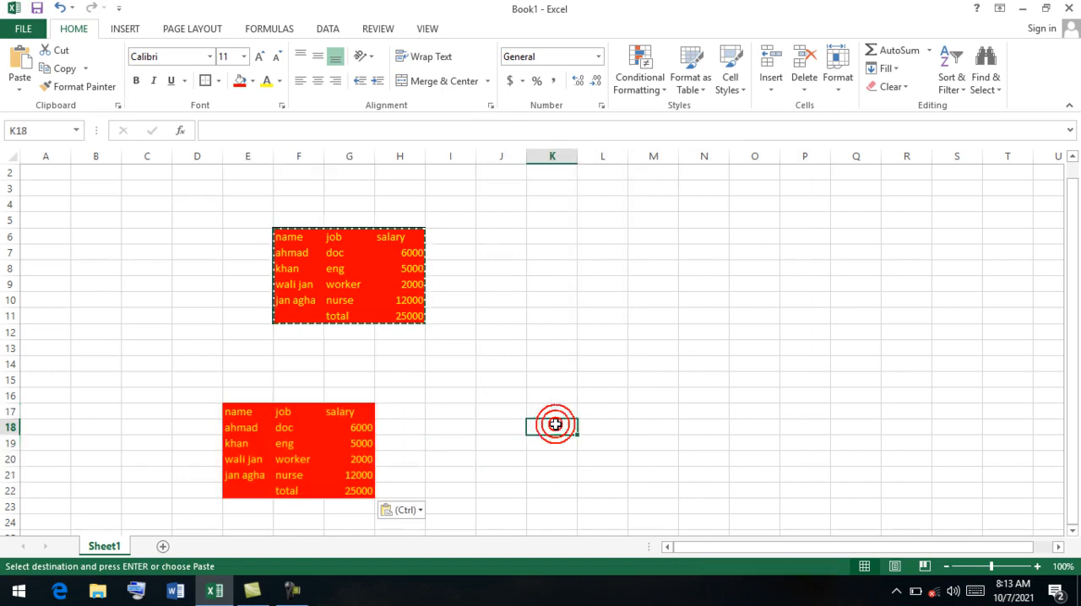
click(461, 256)
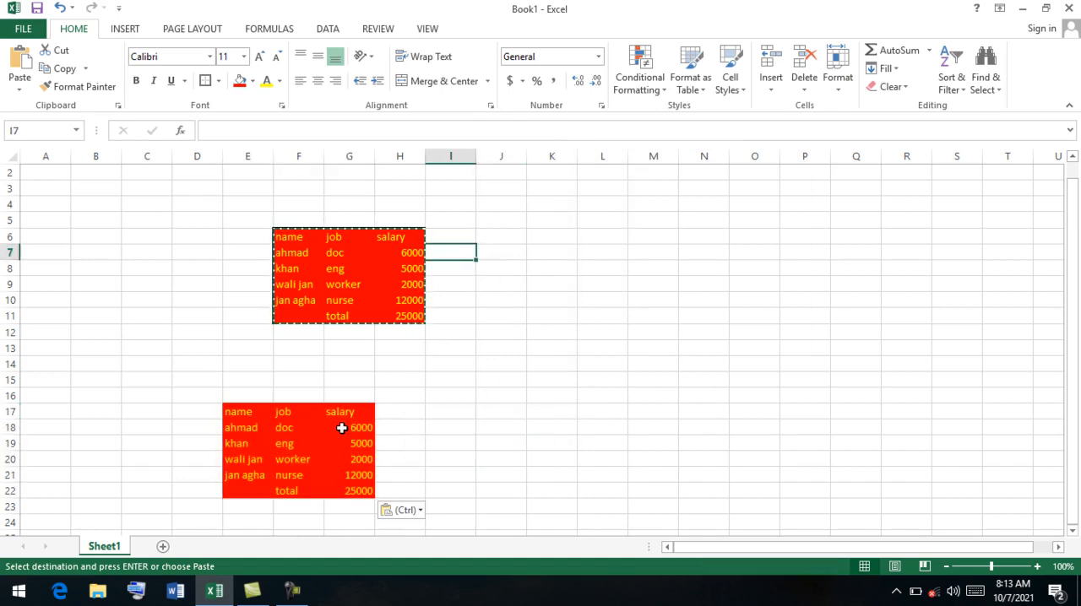
key(ctrl+z)
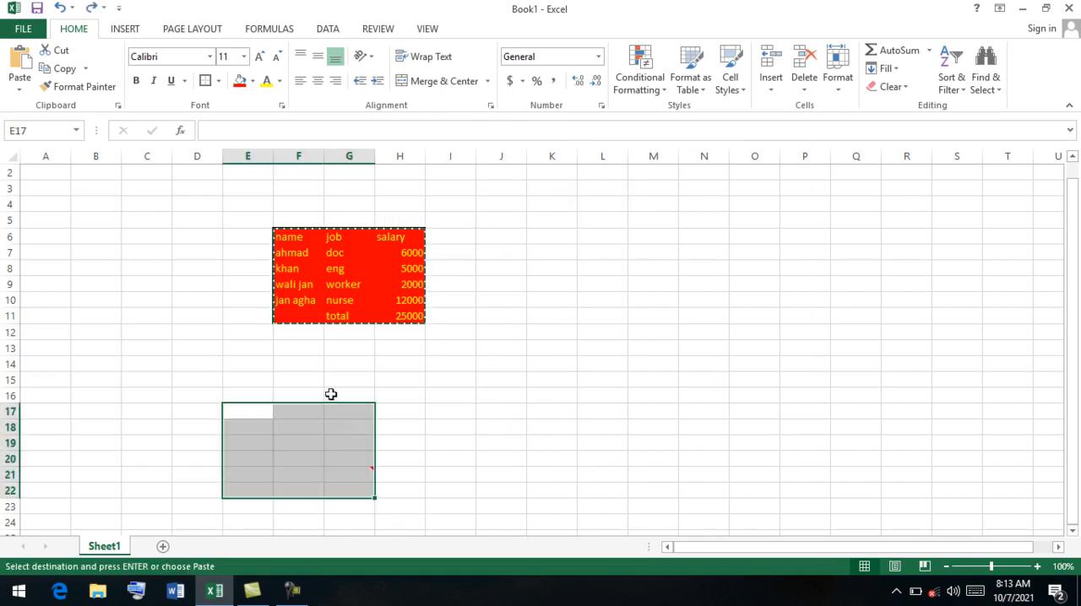
click(21, 89)
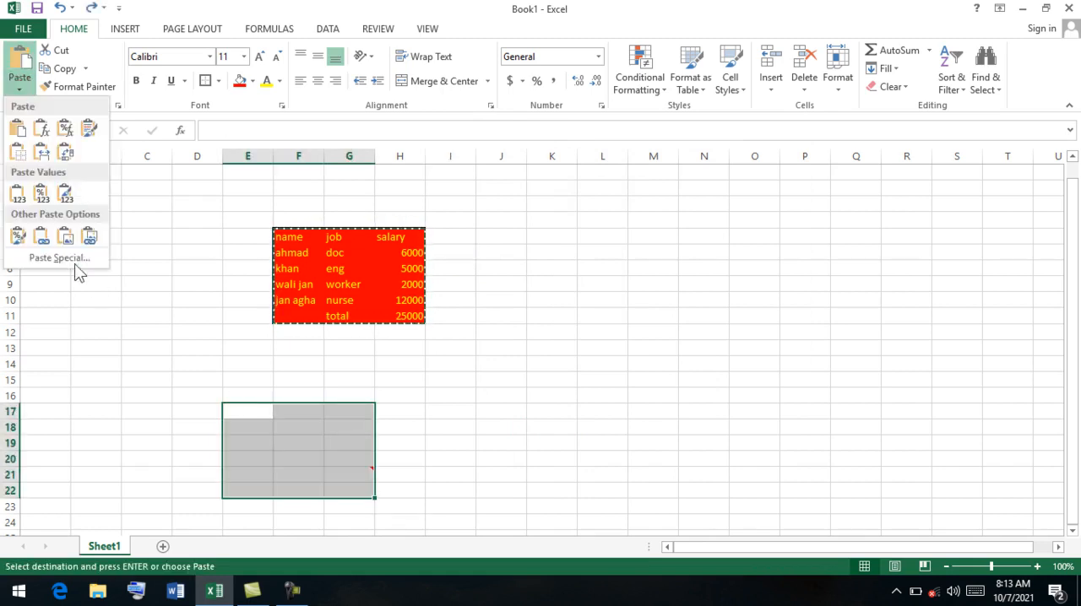
click(62, 255)
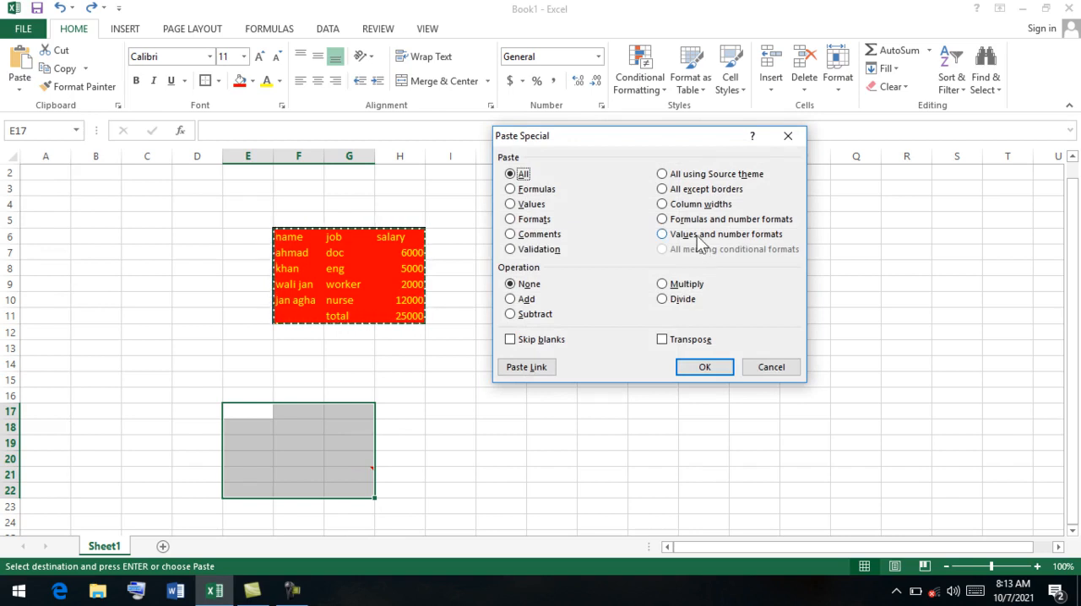
click(768, 367)
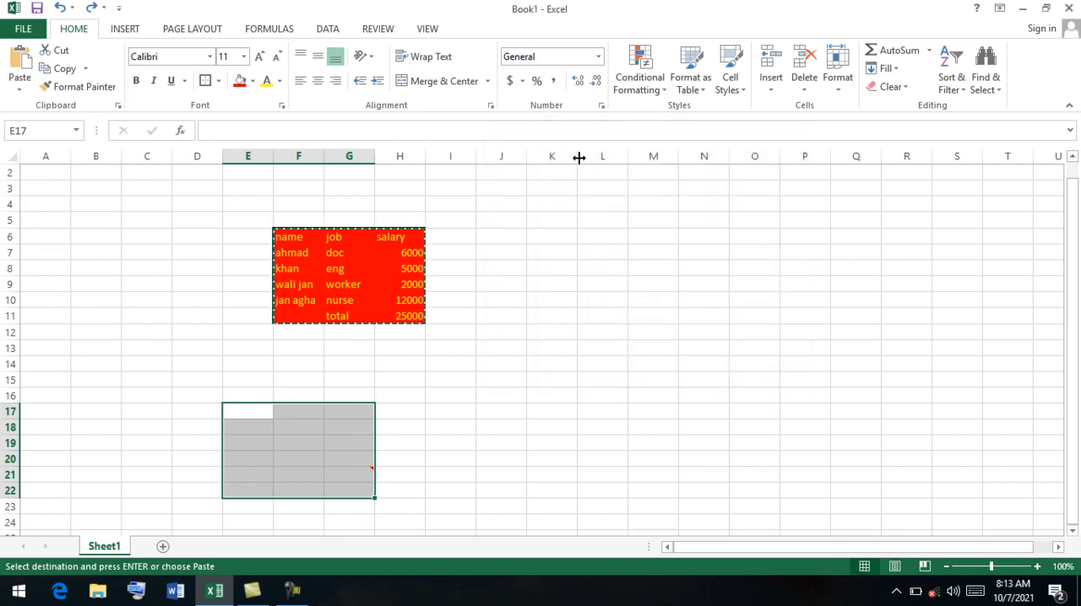
Widen columns H and F of the salary table and copy the range F6:H11.
drag(424, 160, 489, 174)
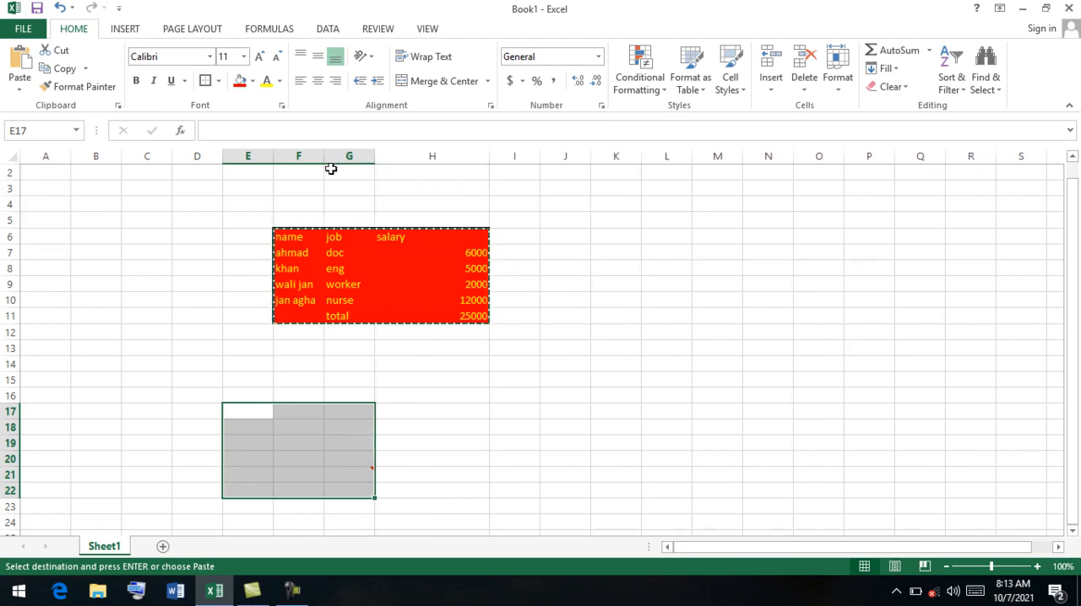
drag(323, 160, 279, 171)
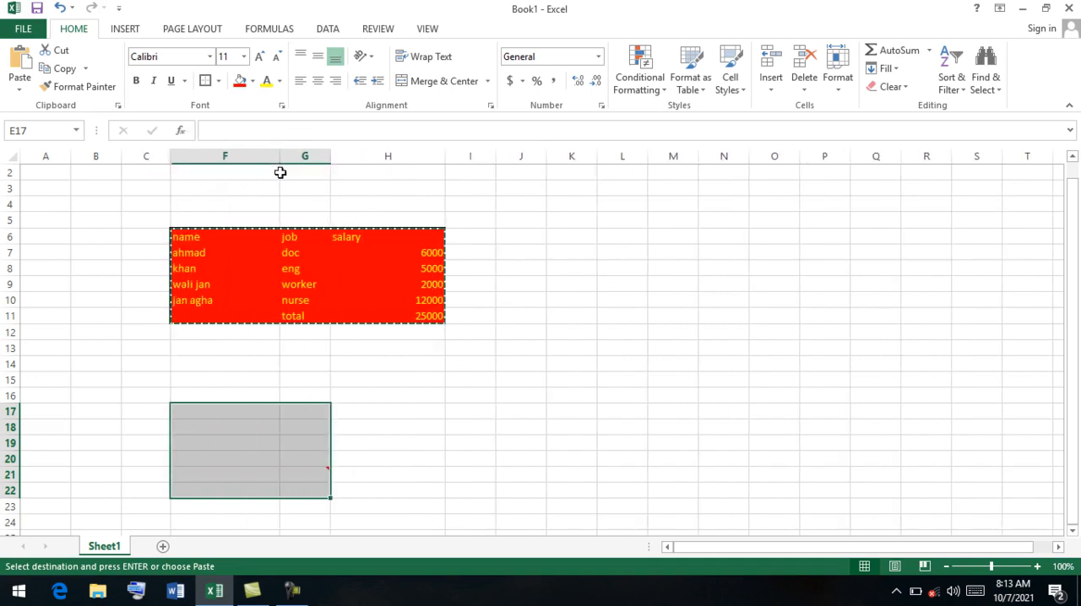
drag(435, 317, 178, 236)
key(ctrl+v)
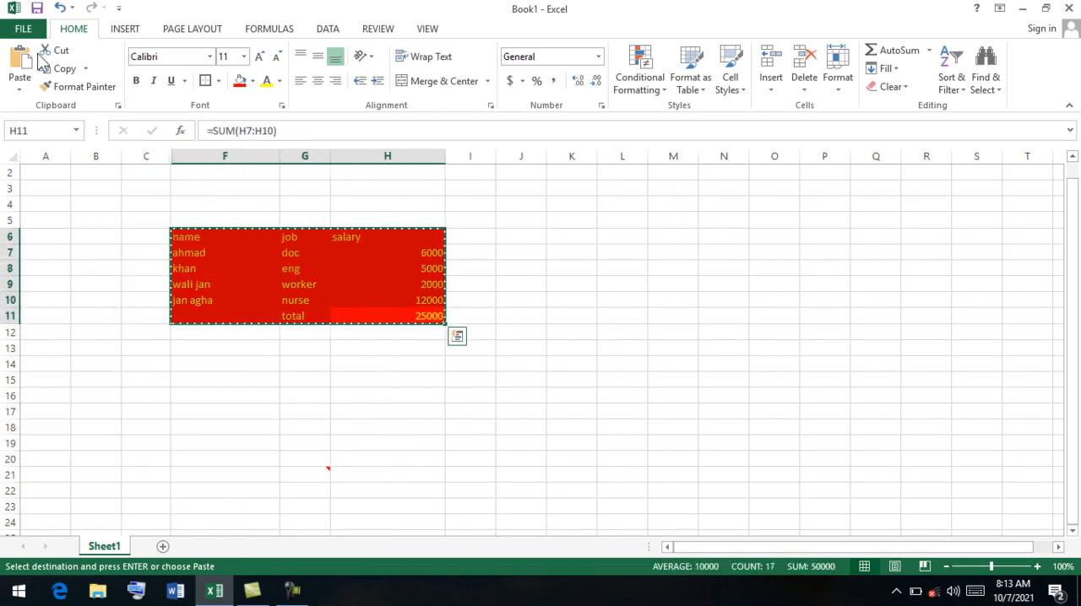
Paste the copied table's formatting at cell O14 with the Paste Special option Column widths.
click(20, 84)
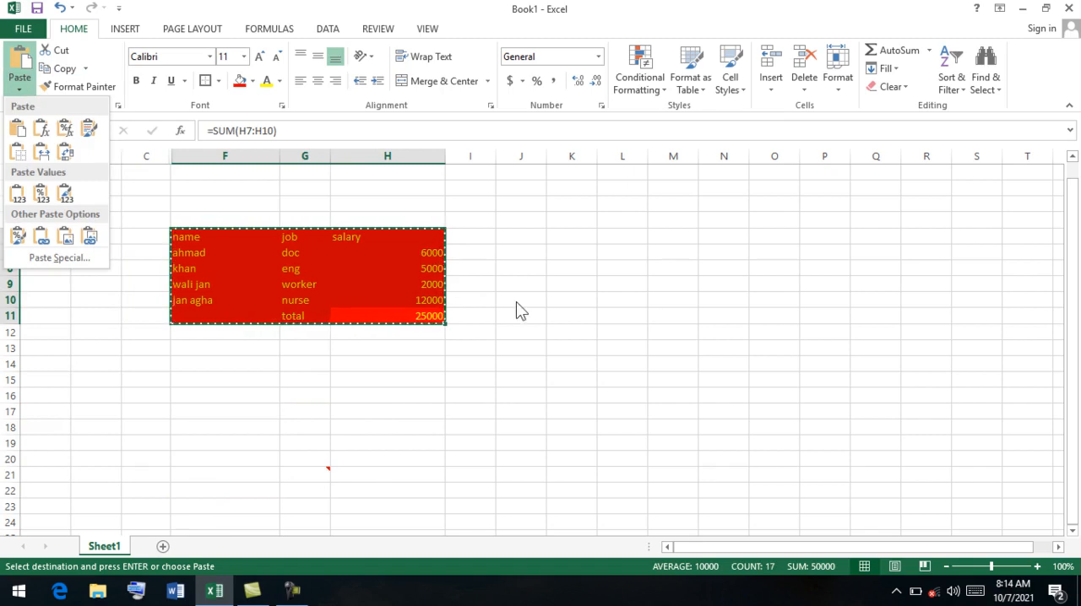
click(762, 361)
click(754, 359)
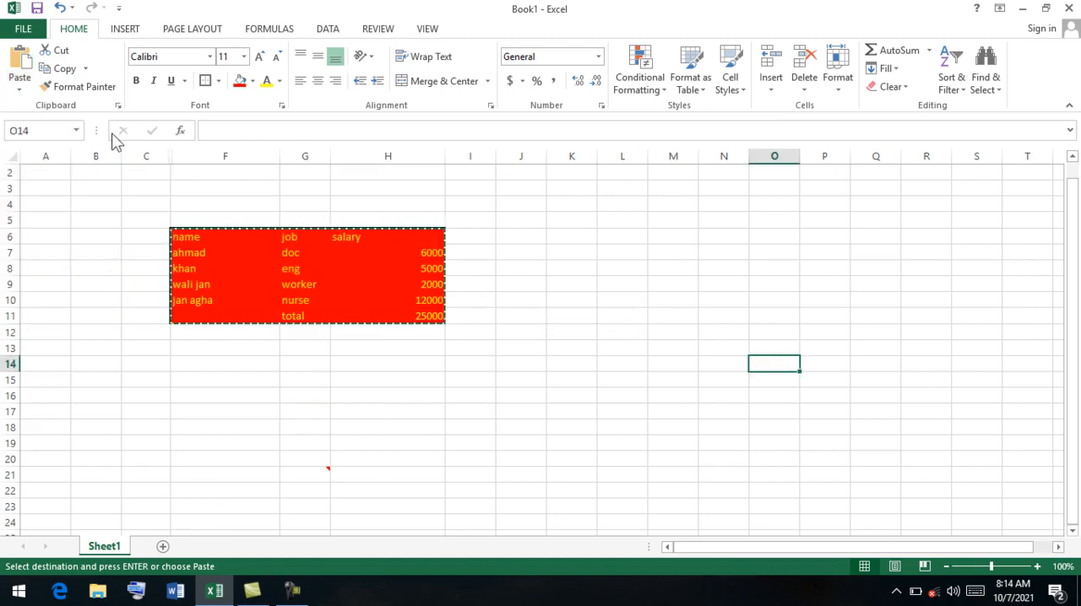
click(19, 84)
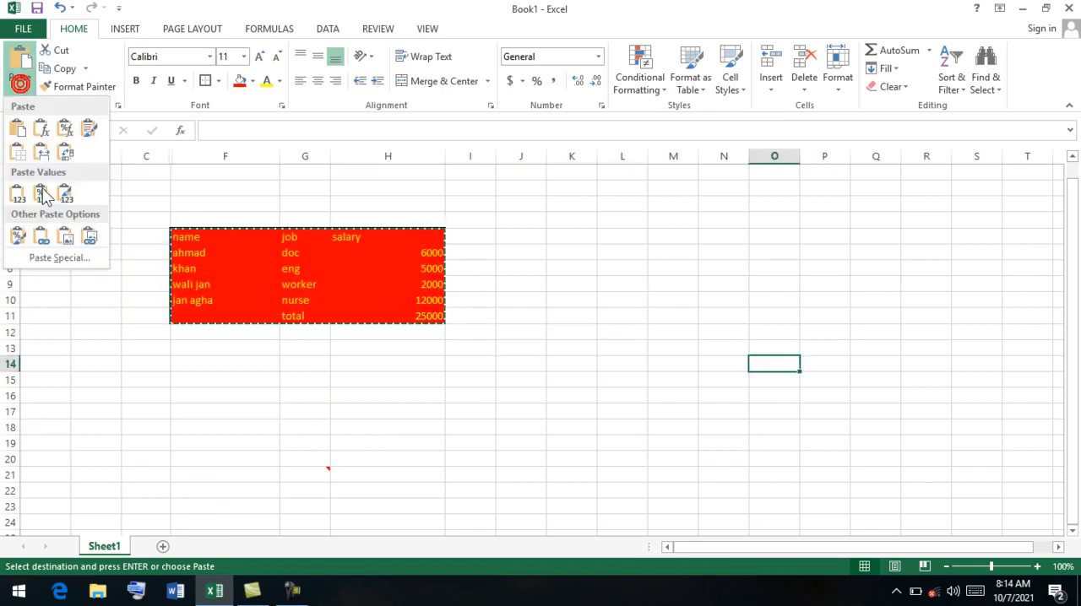
click(57, 257)
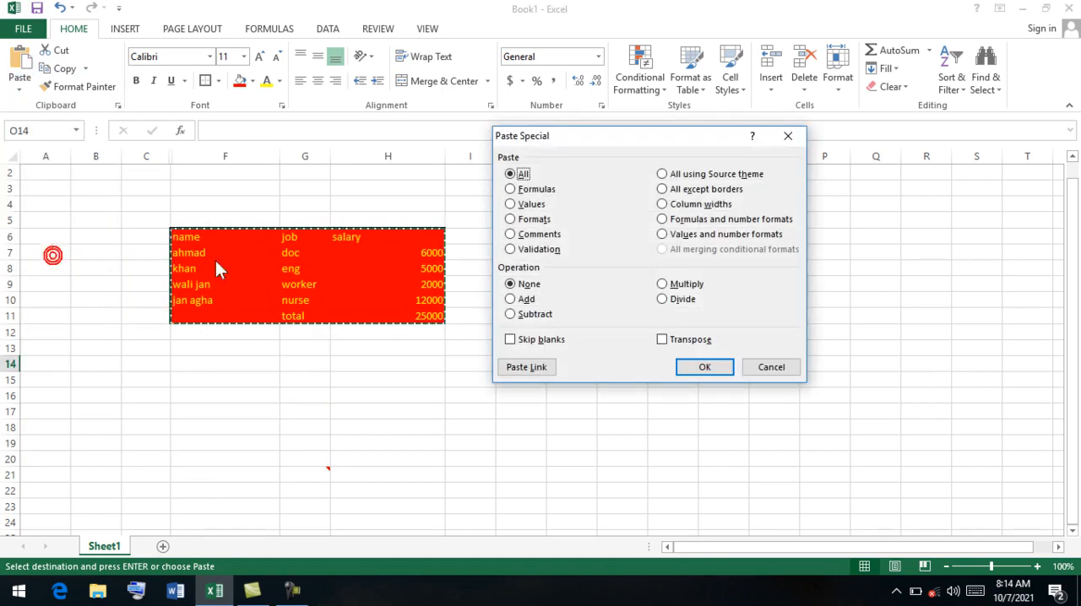
click(709, 205)
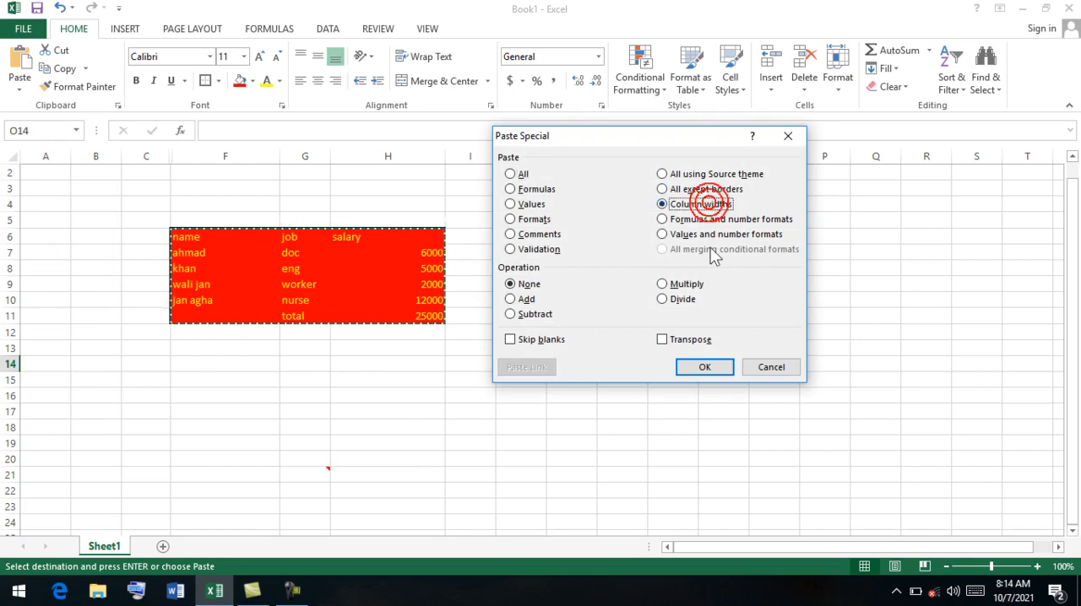
click(705, 368)
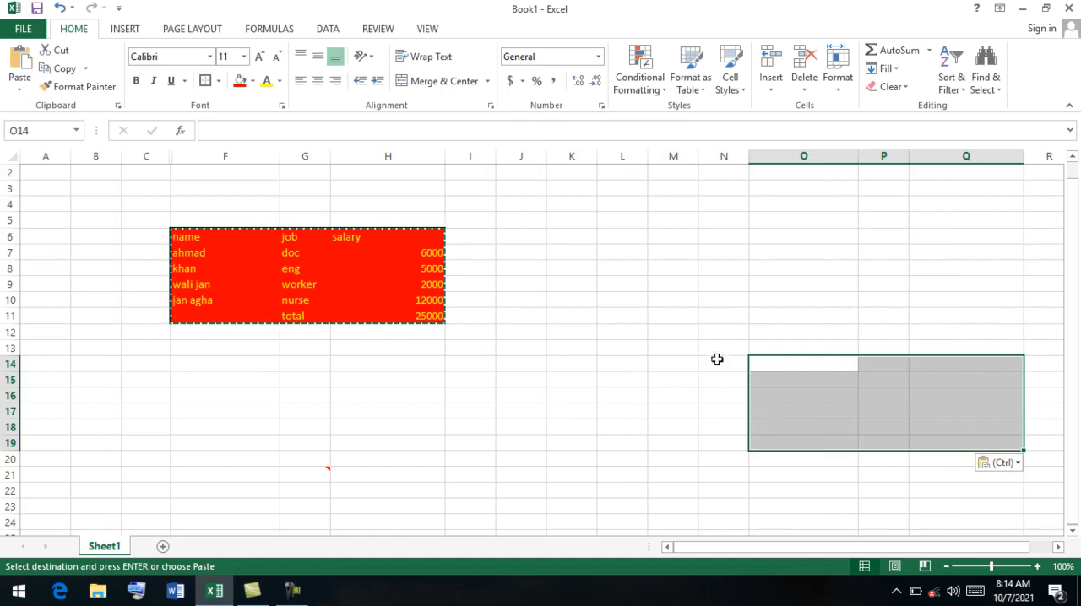
Undo the column widths paste at O14 and the earlier column width changes in the salary table.
click(396, 315)
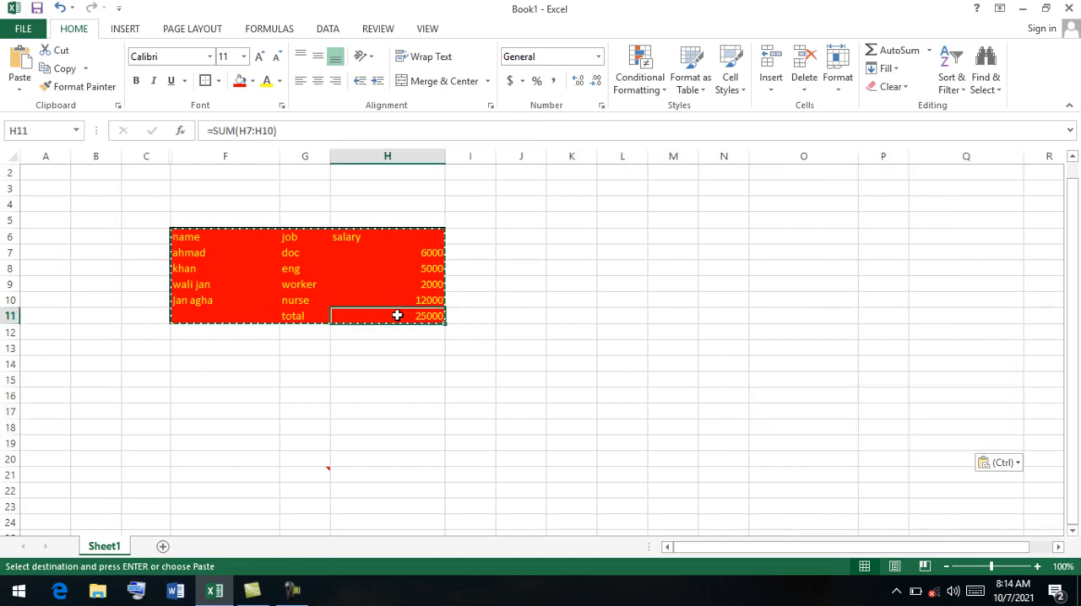
key(ctrl+z)
key(ctrl+z)
key(ctrl+z)
key(ctrl+z)
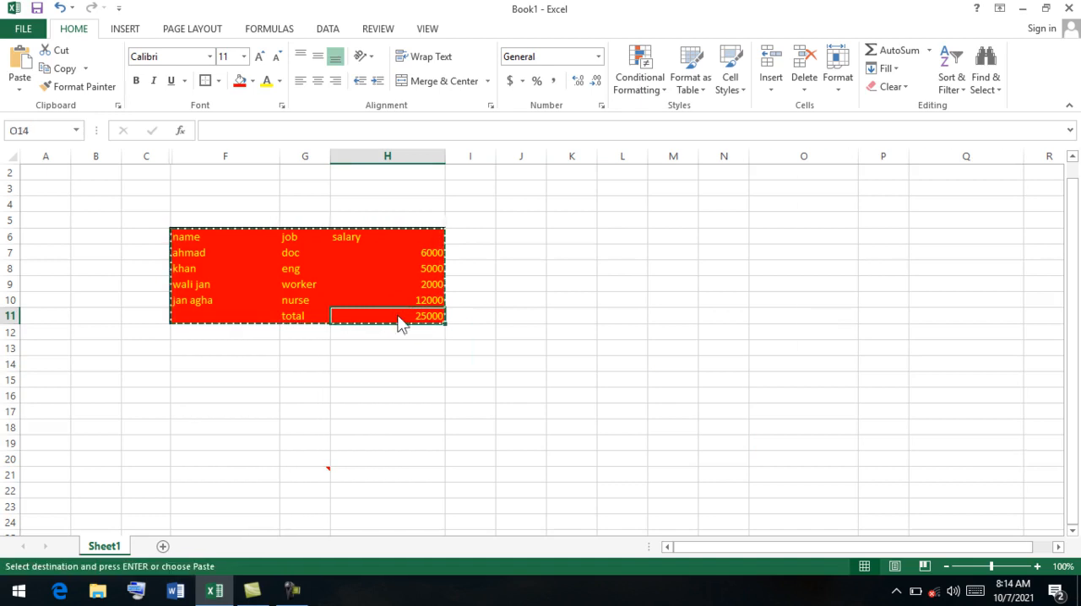
key(ctrl+z)
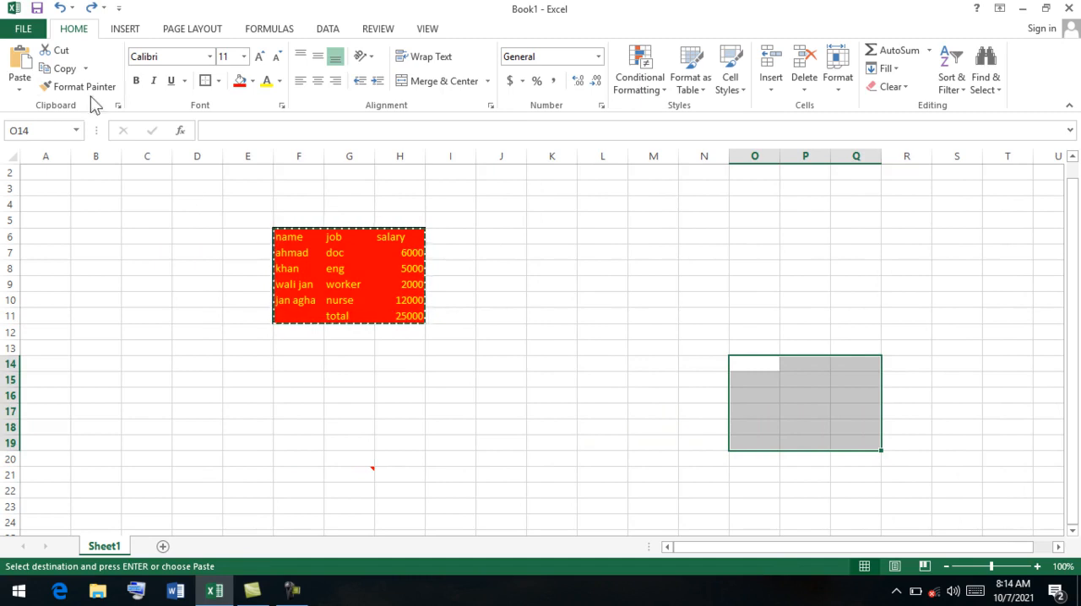
Copy the empty range O14:Q19 and paste it in place with the Paste Special option Formulas and number formats.
click(61, 69)
click(18, 88)
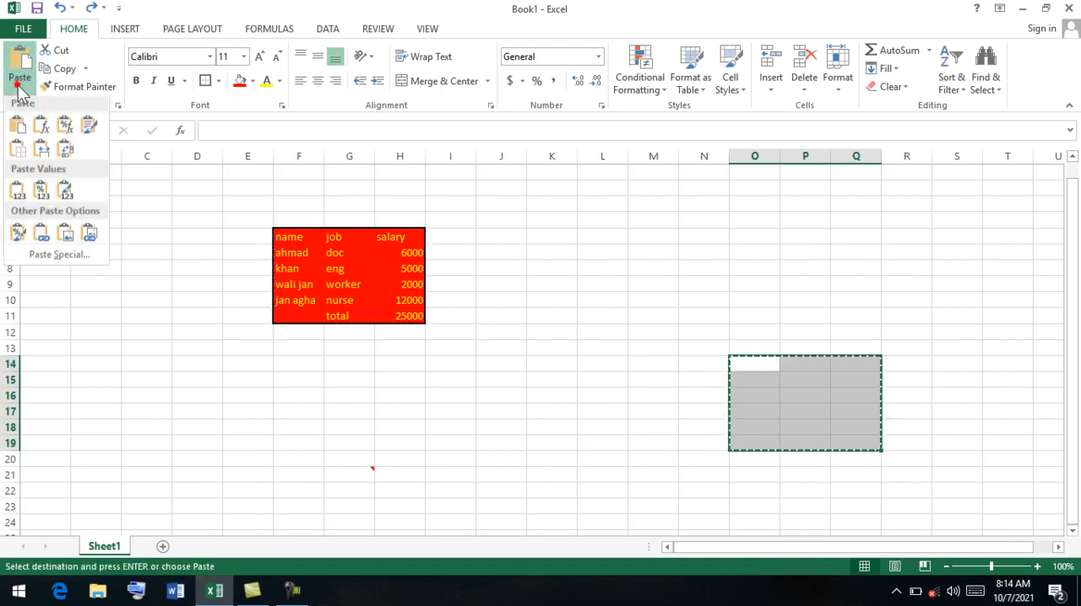
click(83, 255)
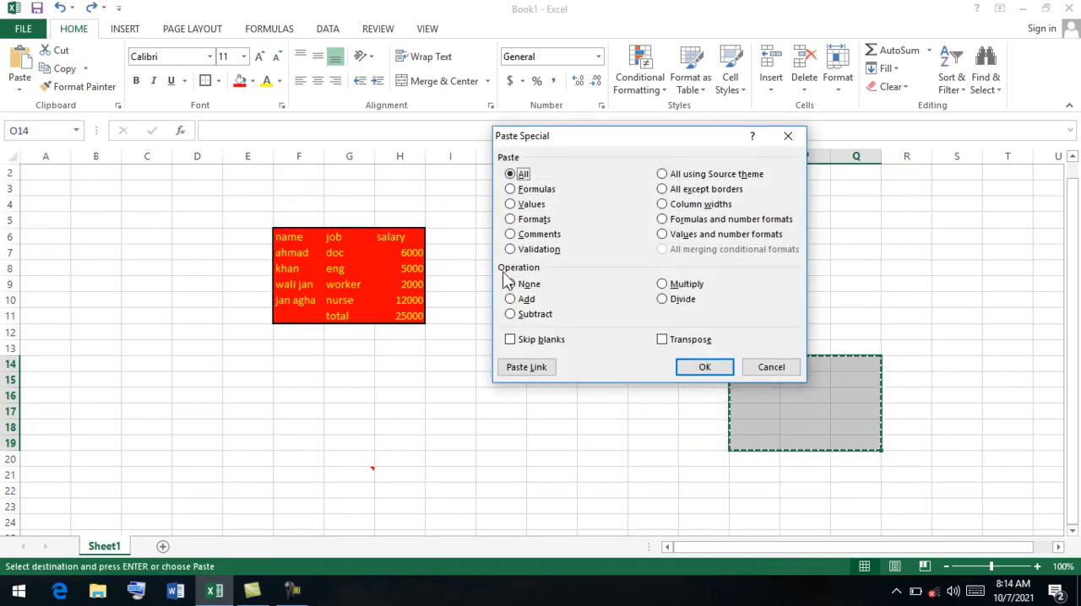
click(677, 224)
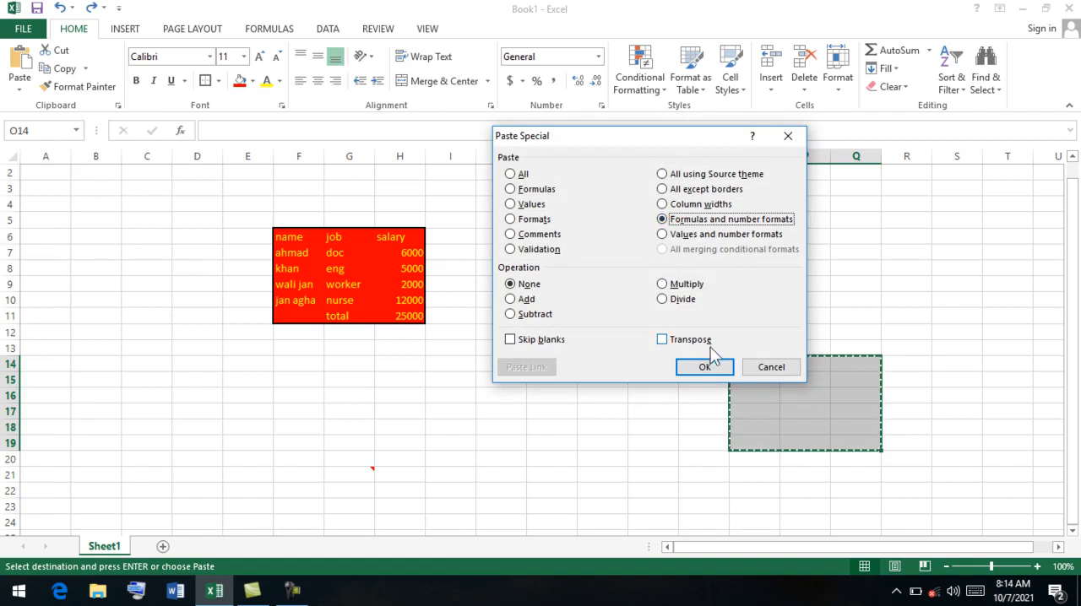
click(706, 367)
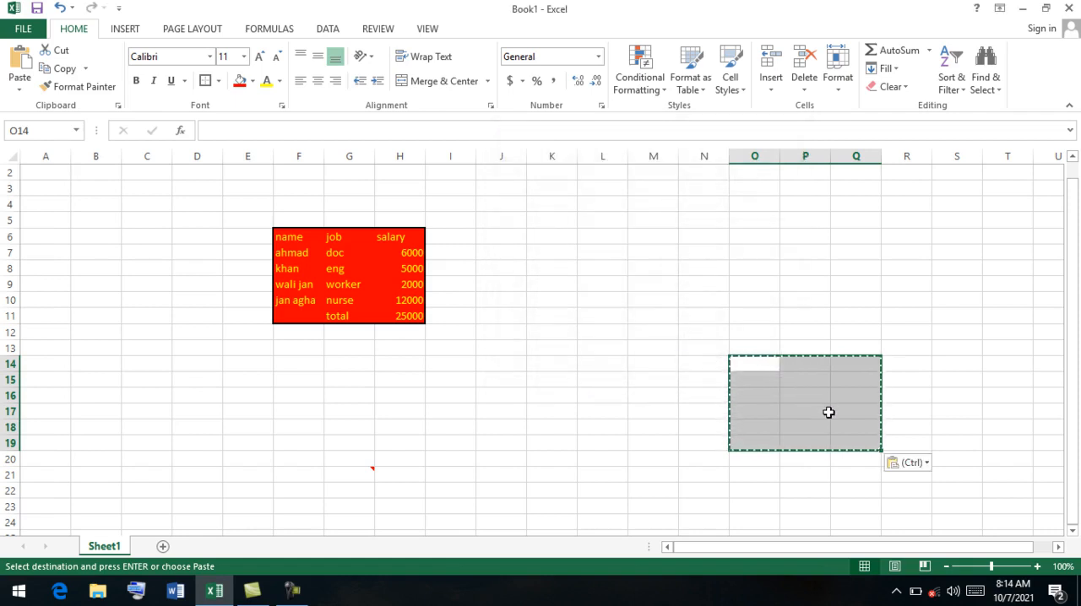
click(795, 429)
Copy the salary table F6:H11 and paste it at cell J17 with the Paste Special option Formulas and number formats.
drag(404, 311, 279, 234)
click(20, 90)
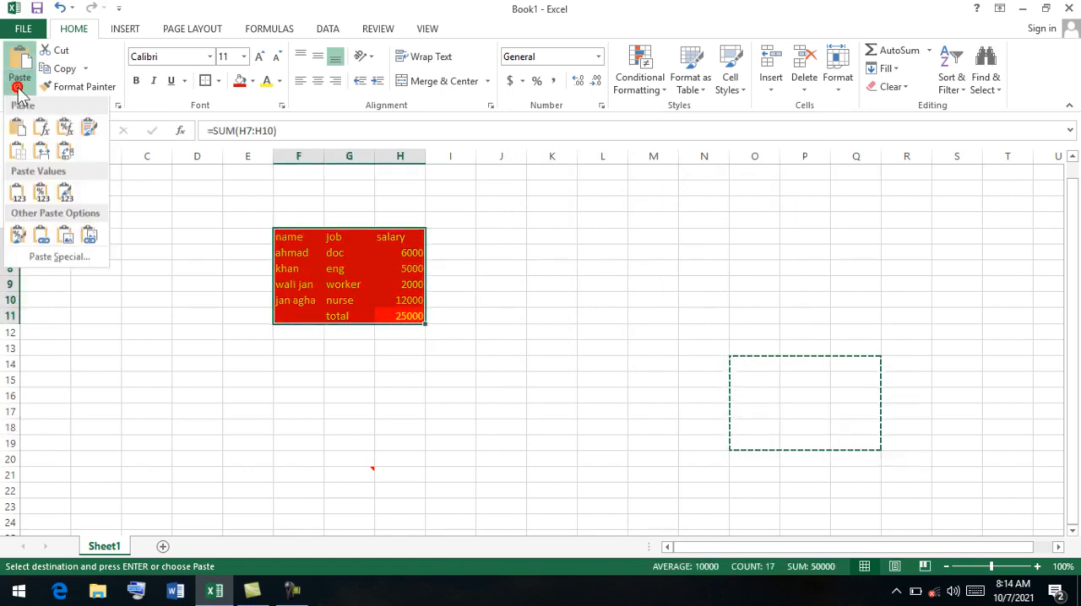
click(52, 69)
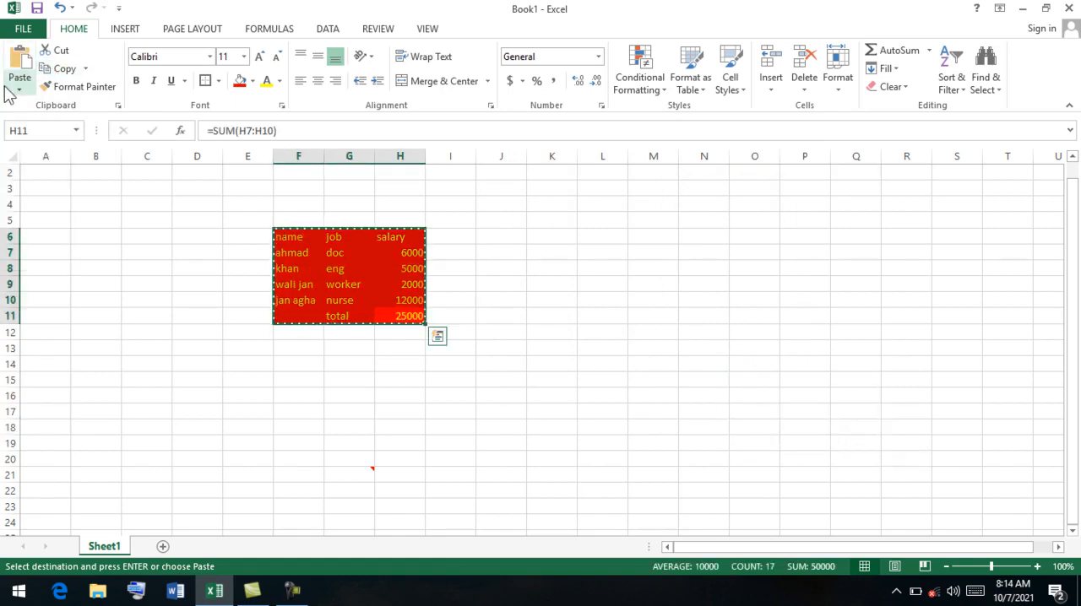
click(492, 411)
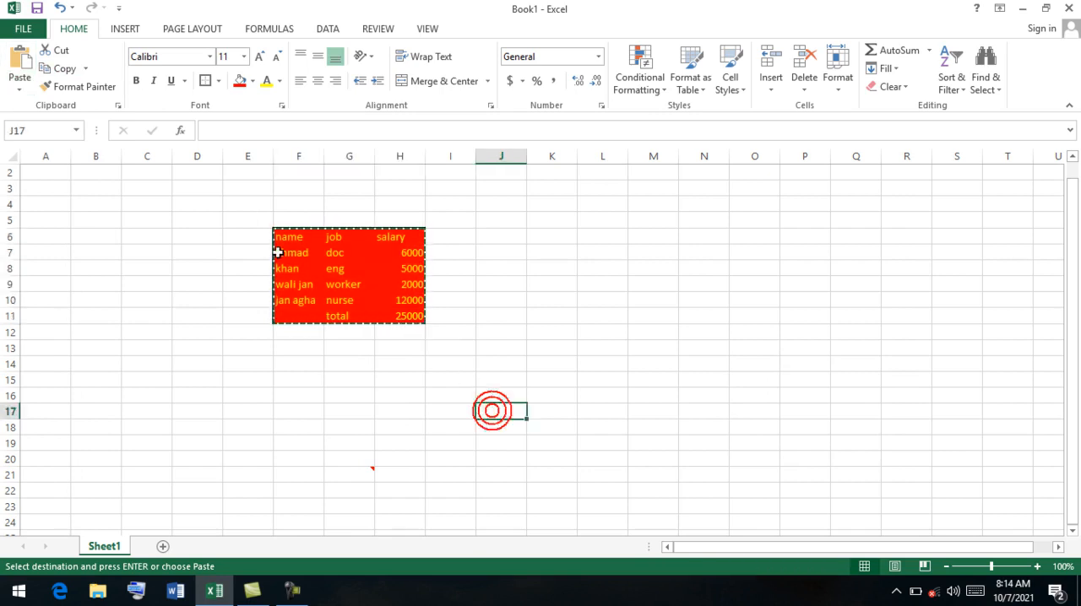
click(20, 89)
click(59, 258)
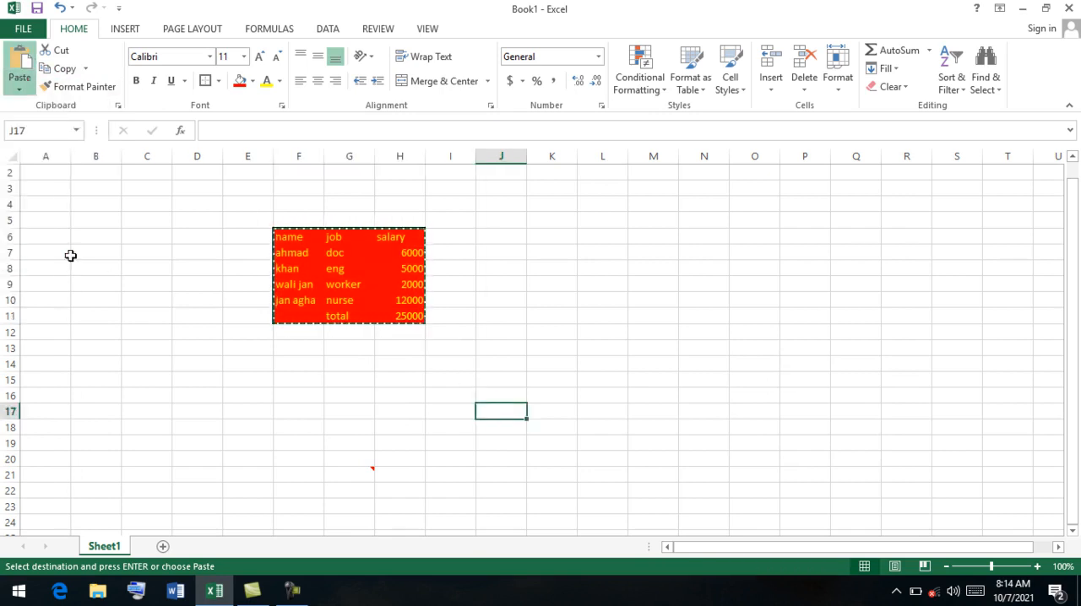
click(692, 220)
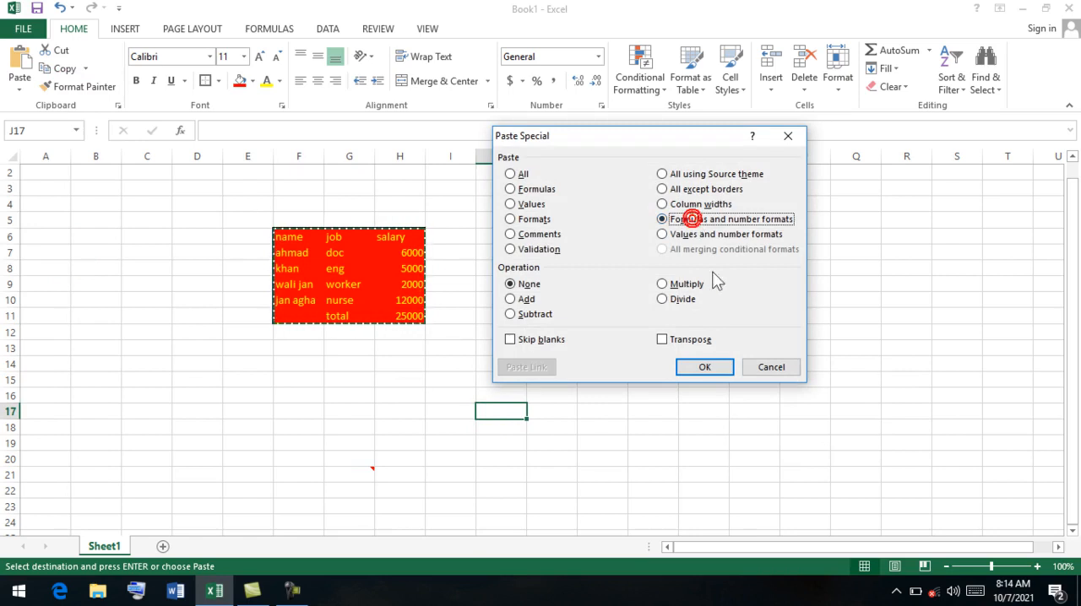
click(716, 366)
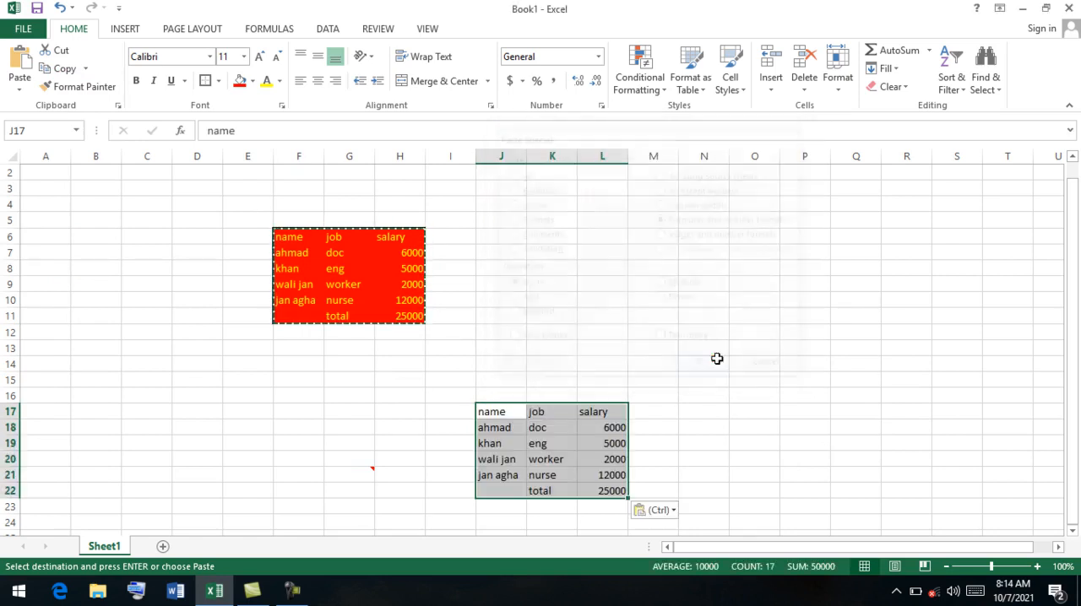
Inspect the contents of the salary cells in the pasted table, and undo the paste at J17.
click(604, 492)
drag(604, 493, 601, 477)
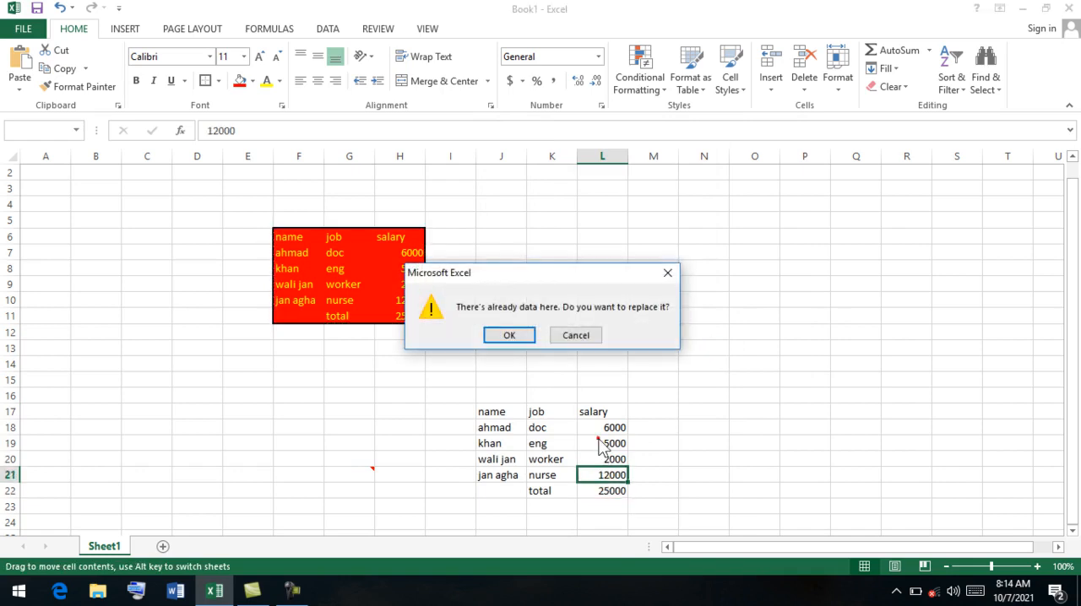
click(576, 335)
click(605, 462)
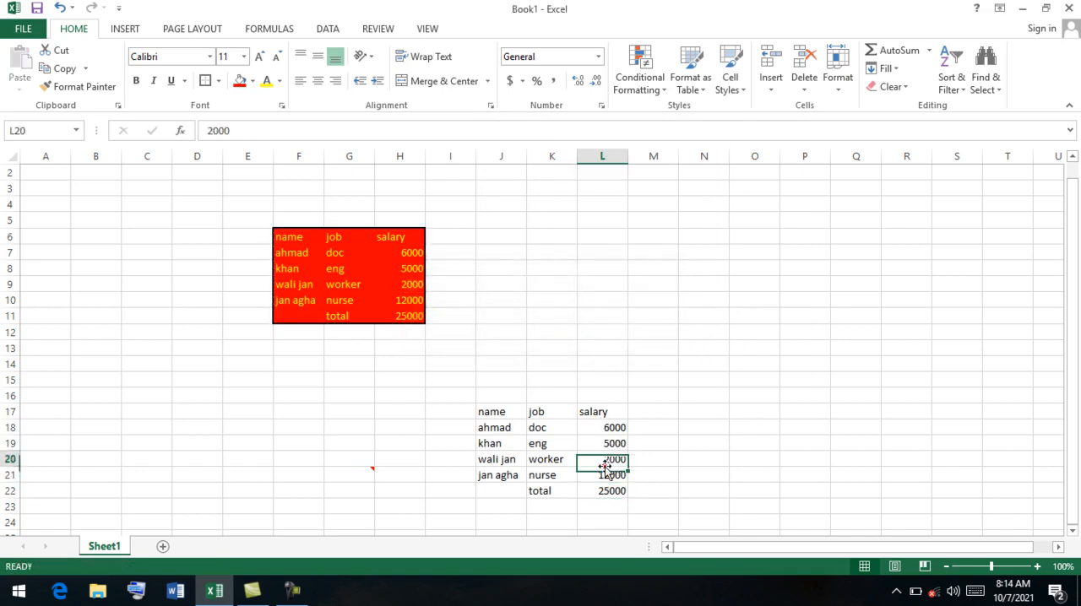
click(593, 428)
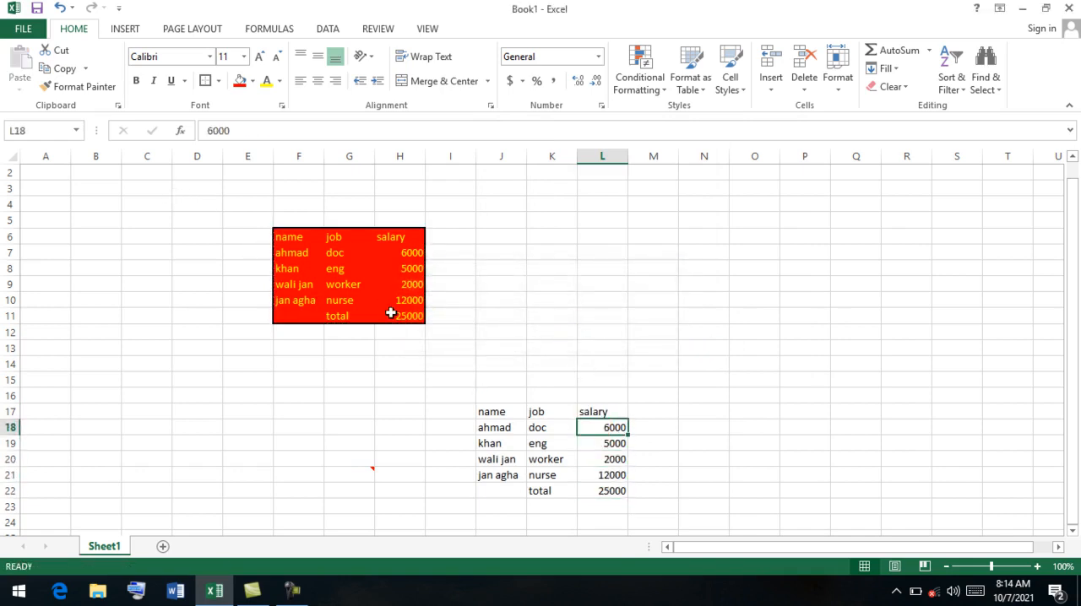
key(ctrl+z)
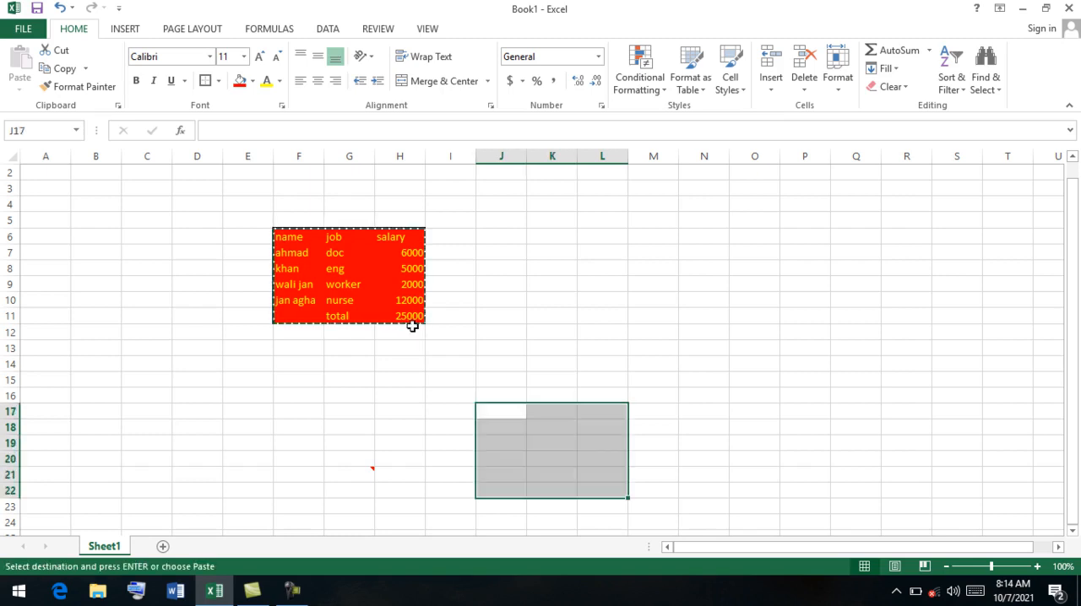
Copy the salary table F6:H11, paste it at E19 with the Paste Special option Values and number formats, and check total cell G24.
drag(406, 319, 288, 239)
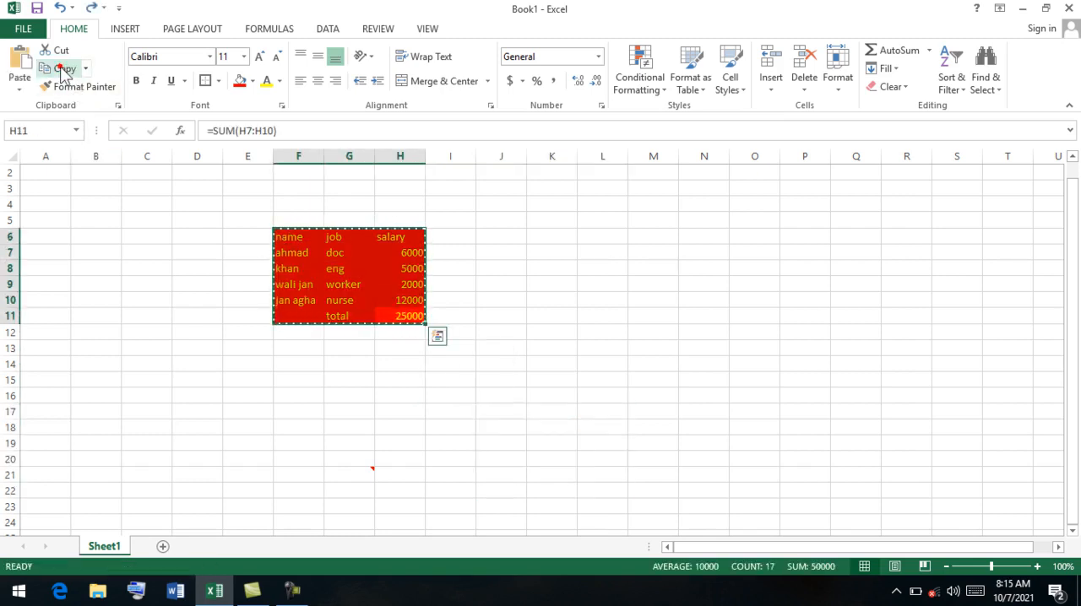
click(253, 447)
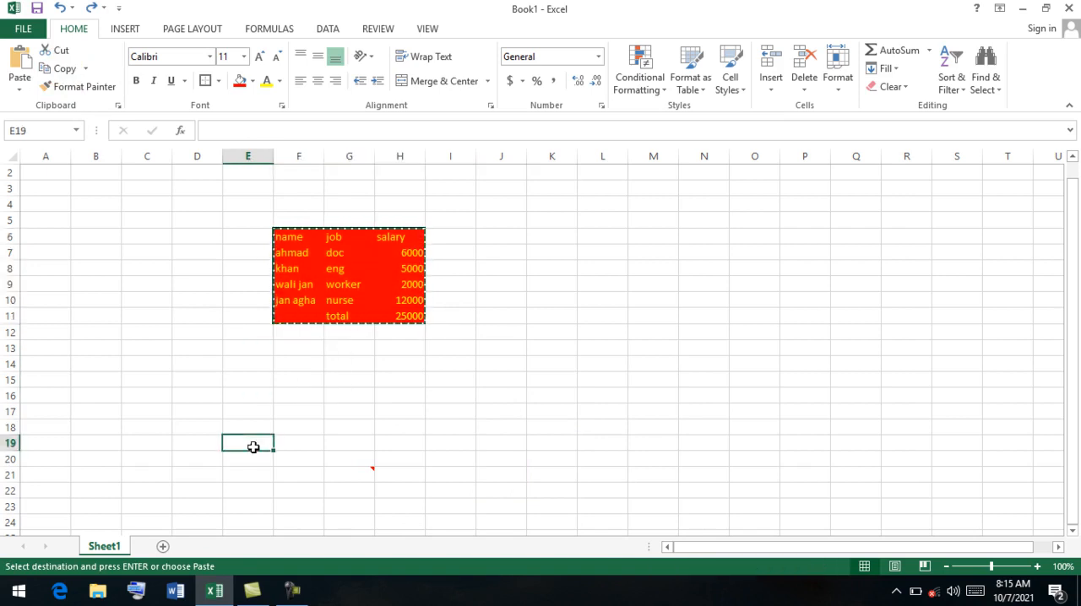
click(20, 83)
click(81, 268)
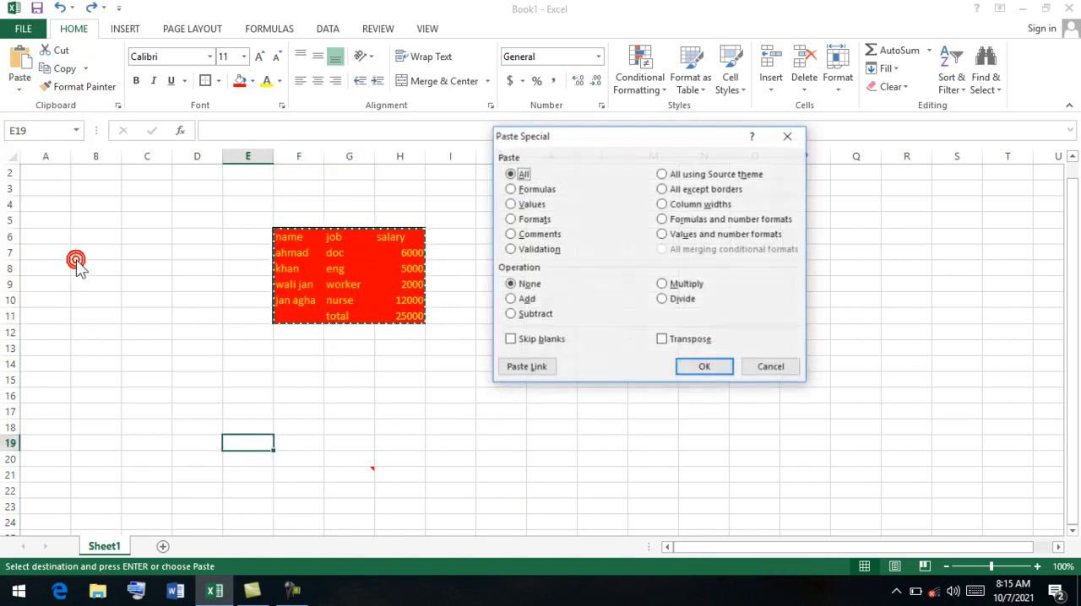
click(691, 238)
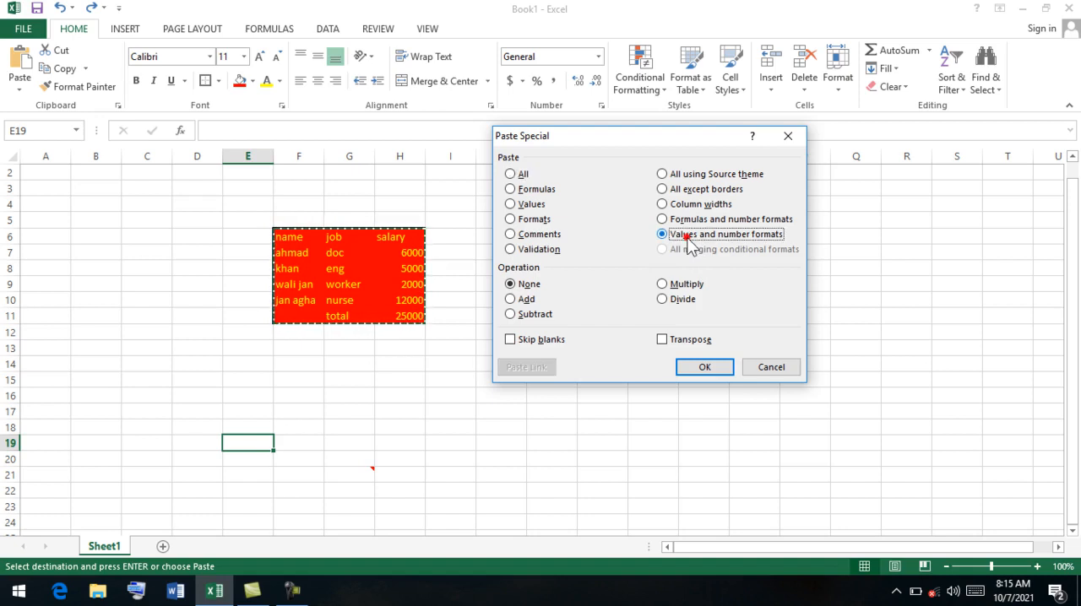
click(705, 366)
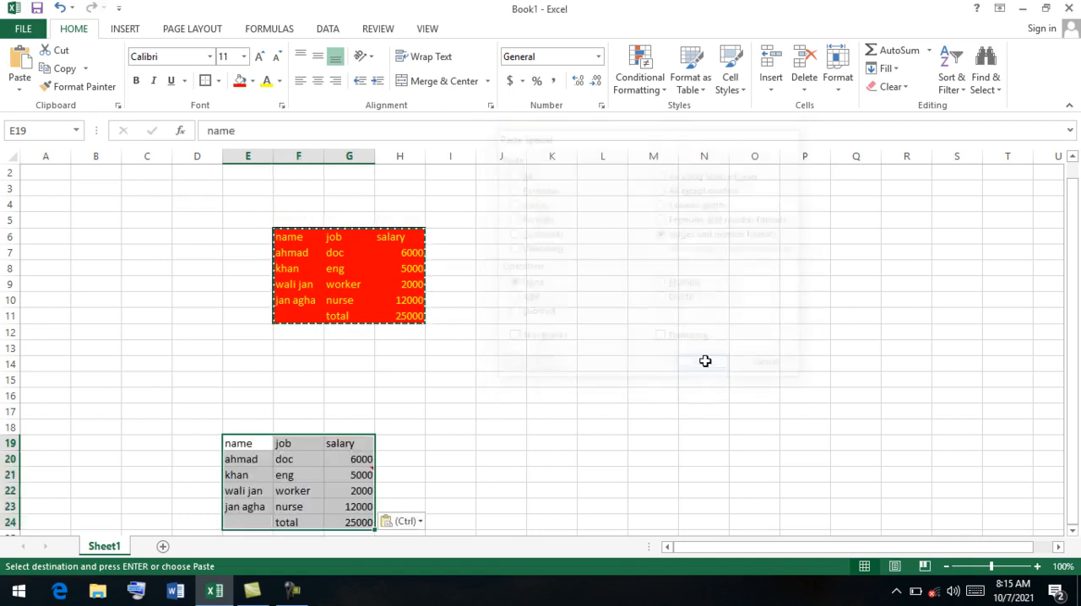
click(356, 522)
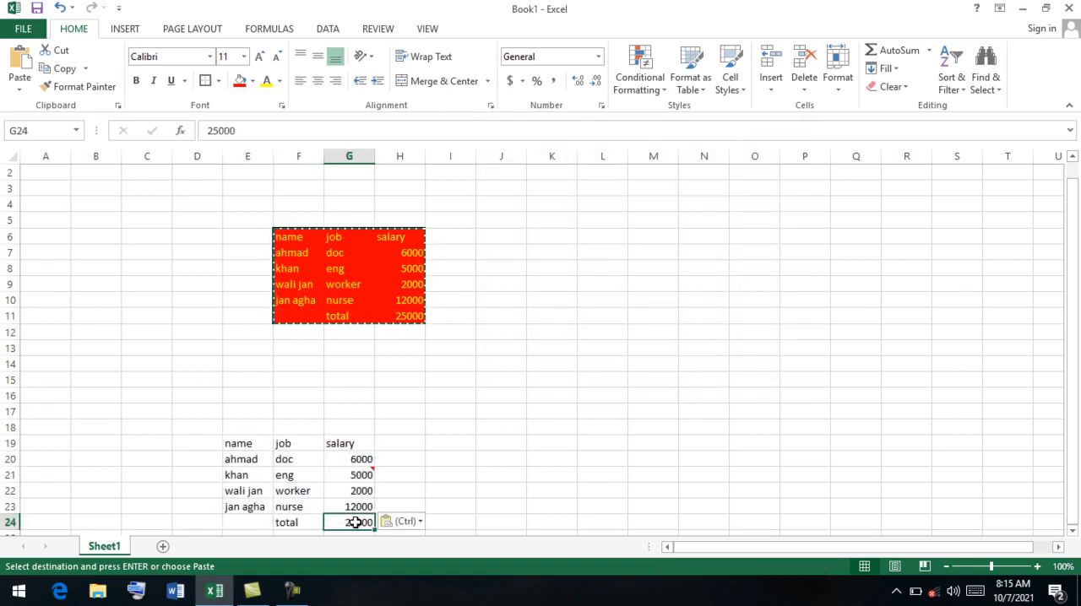
Inspect the pasted salary cells G20, G21 and G24, and undo the paste at E19.
click(361, 465)
click(361, 473)
click(355, 522)
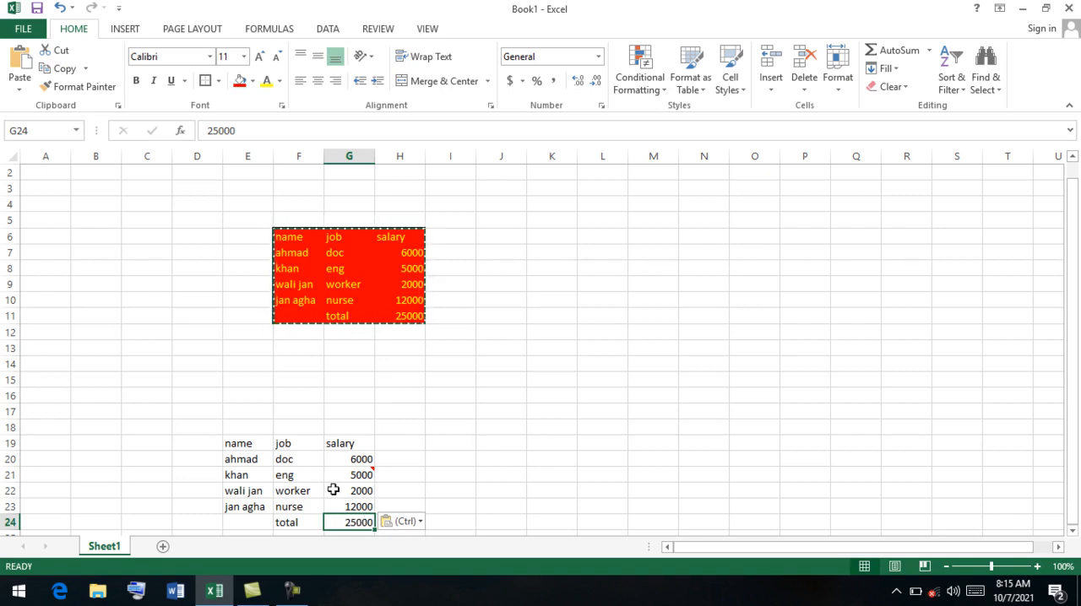
key(ctrl+z)
key(ctrl+z)
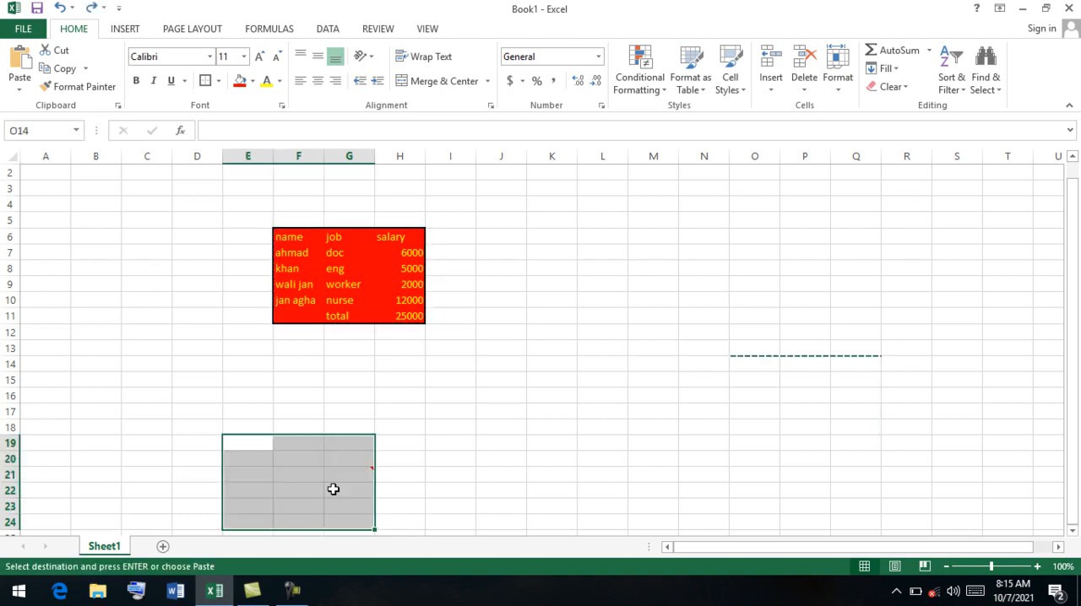
click(330, 422)
Copy the salary table F6:H11, examine the Paste Special operations None, Add, Subtract, Multiply and Divide, and cancel the dialog.
drag(412, 316, 295, 238)
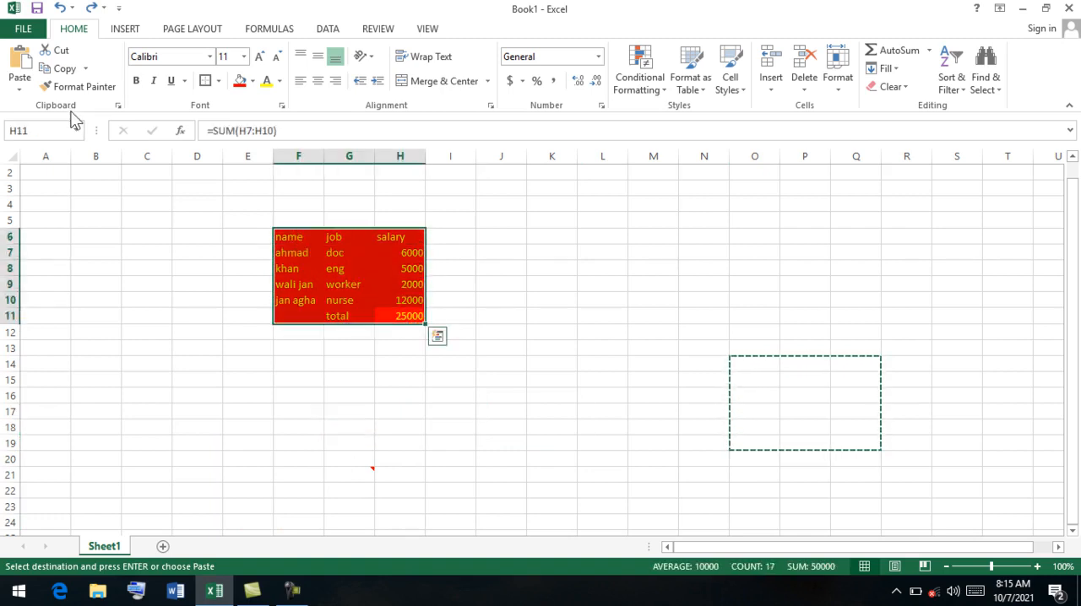
click(87, 70)
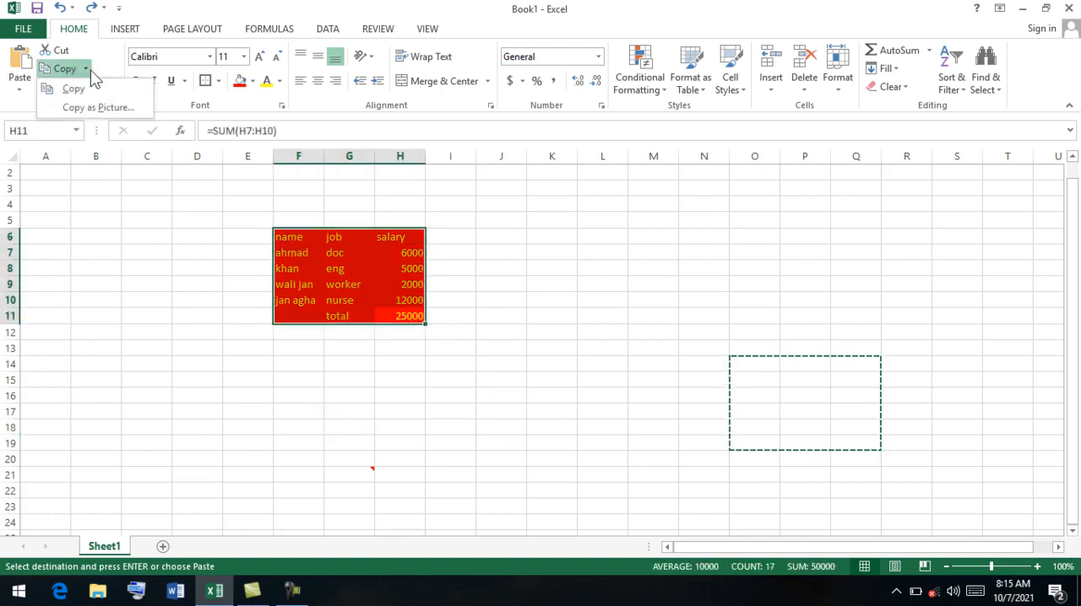
click(66, 72)
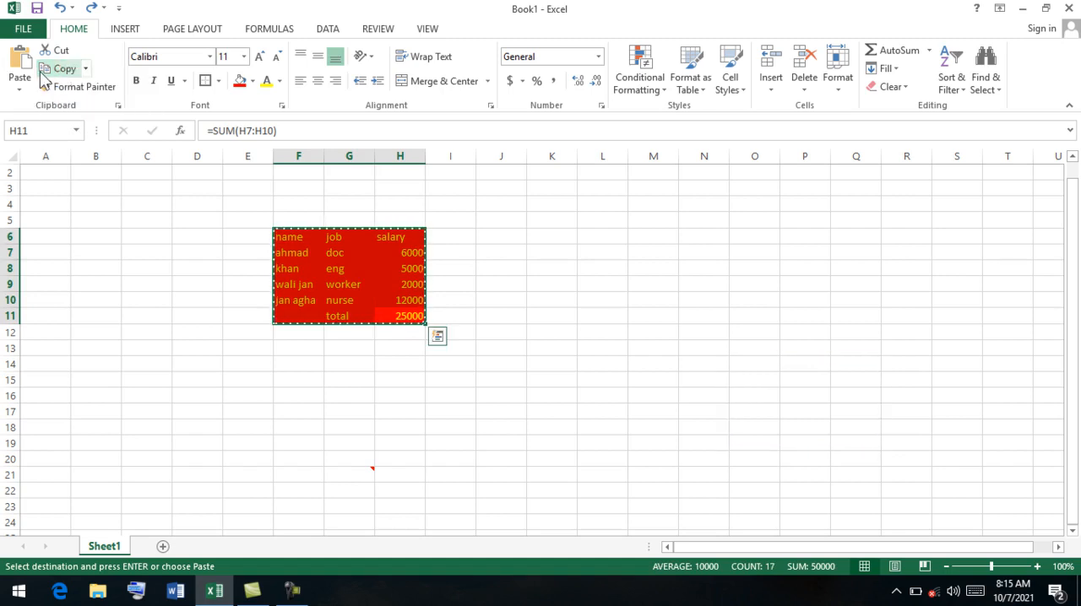
click(19, 88)
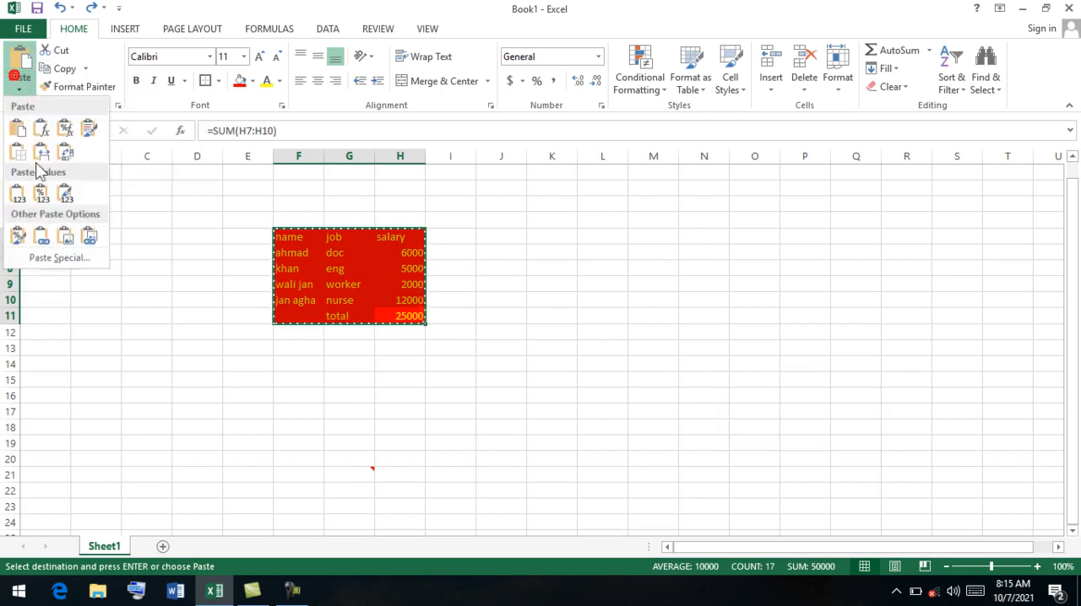
click(54, 256)
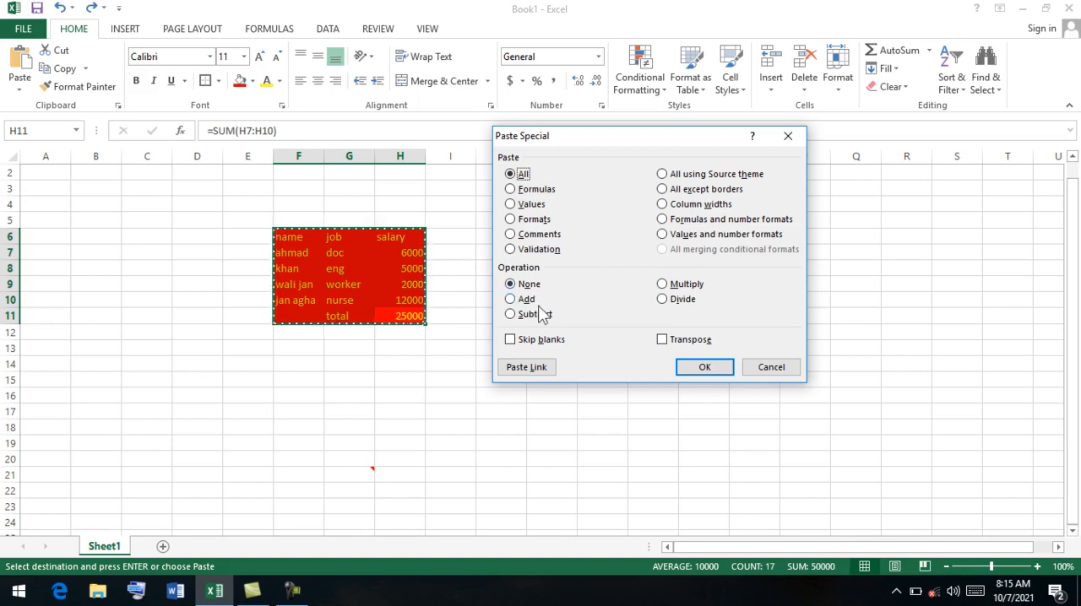
click(675, 301)
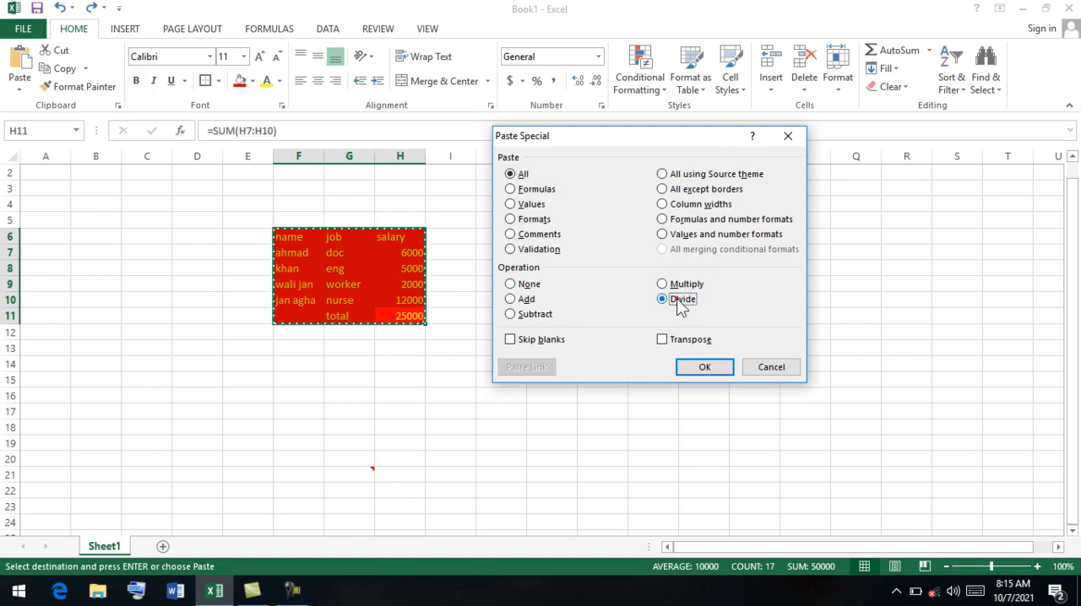
click(667, 285)
click(512, 314)
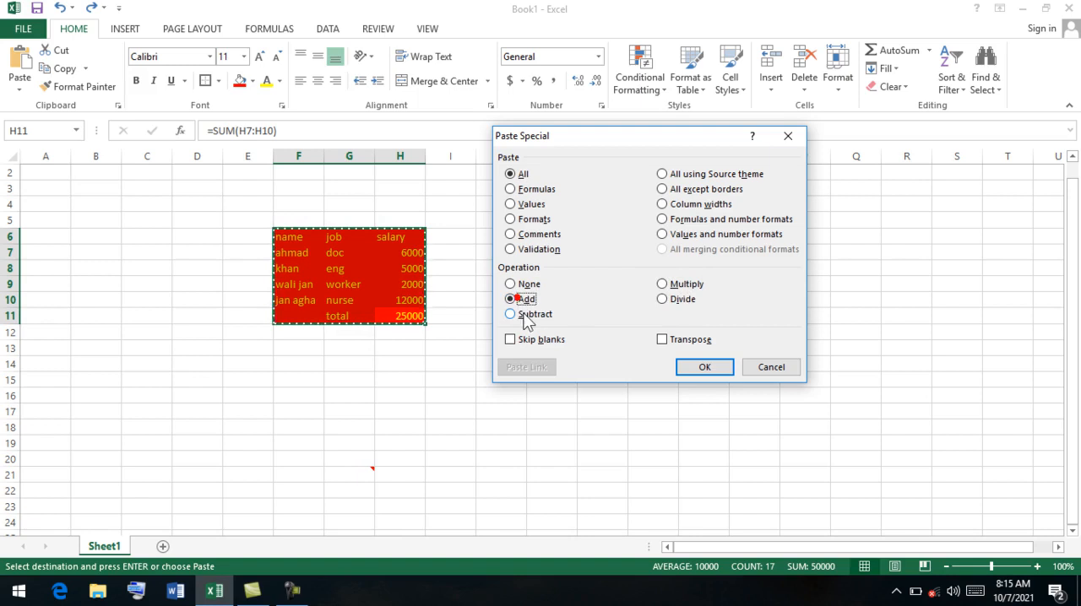
click(663, 284)
click(664, 300)
click(511, 284)
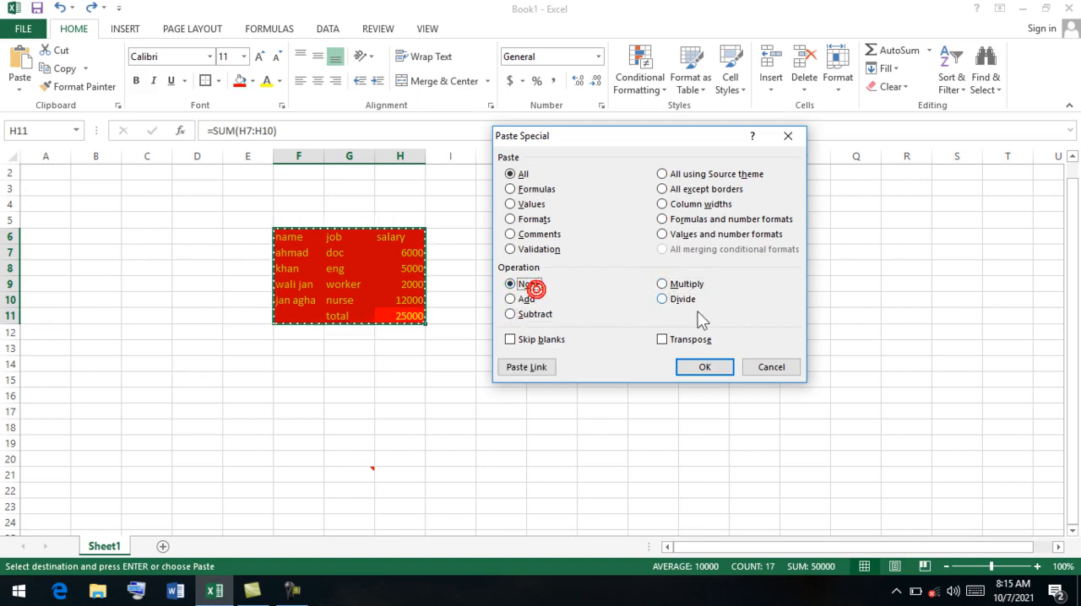
click(771, 366)
Enter the value 500 in the empty cell K9 beside the salary table.
click(554, 299)
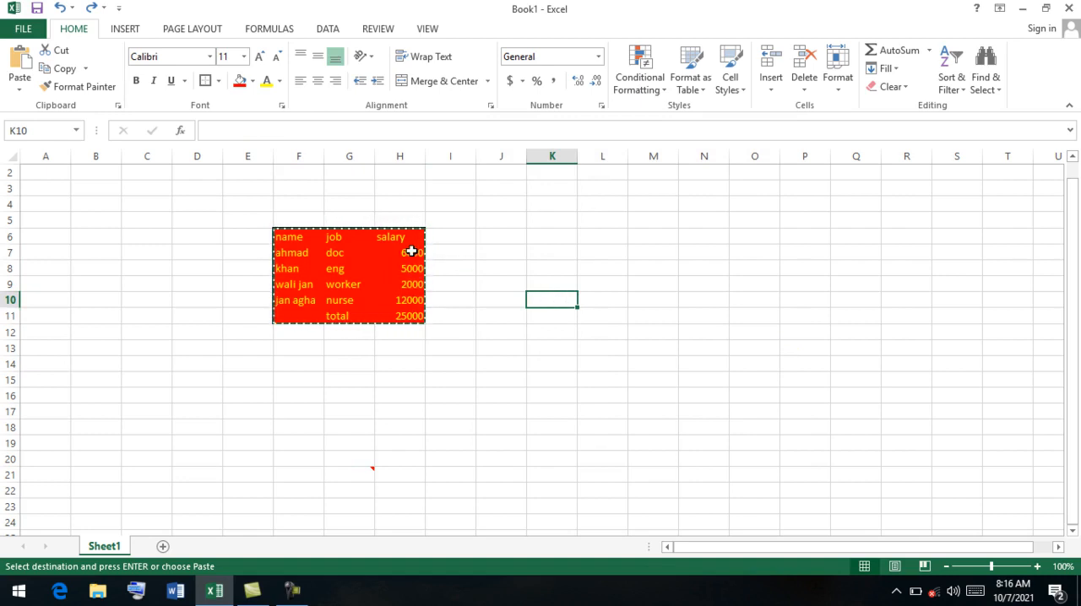
click(565, 285)
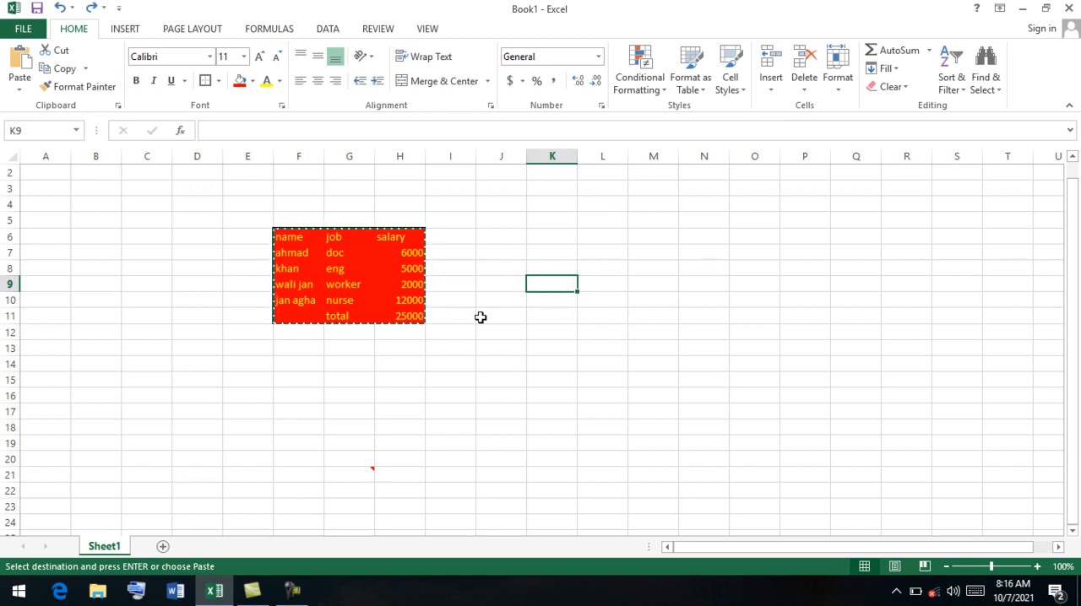
text(500)
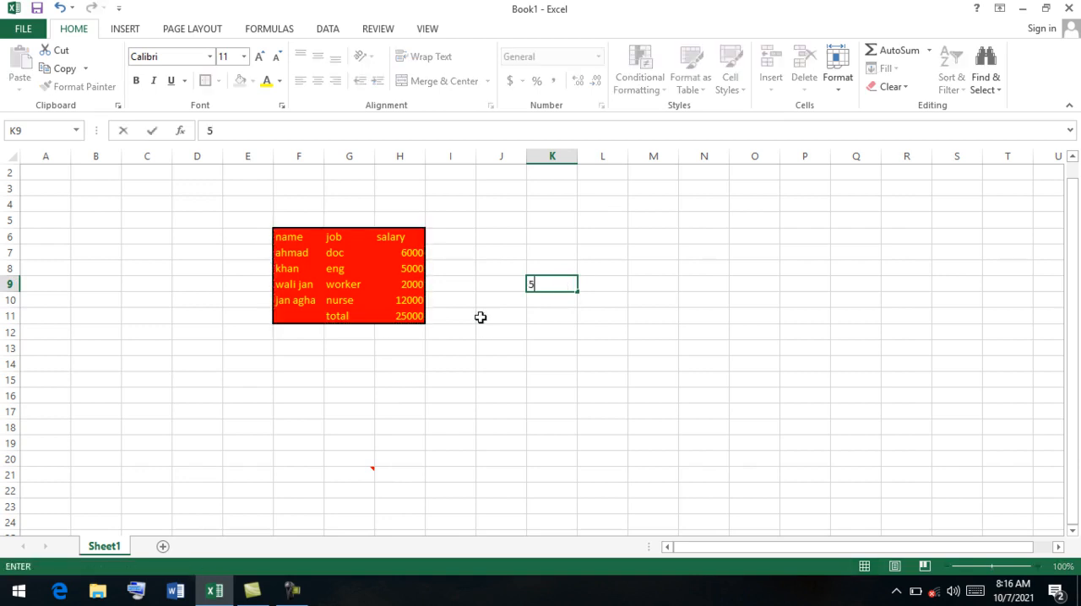
click(564, 312)
click(558, 286)
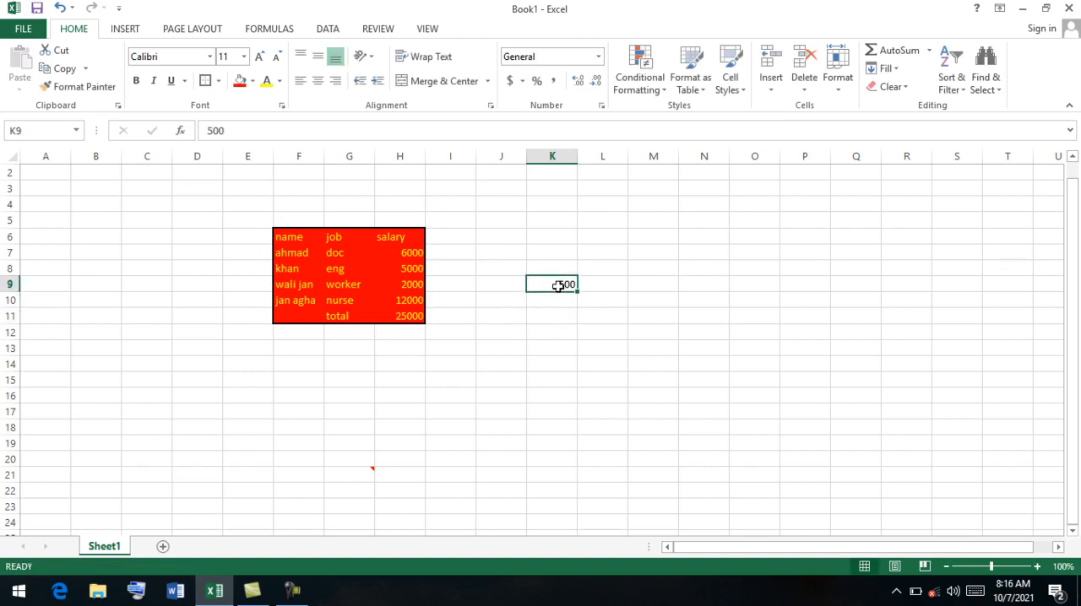
Copy cell K9 and add its value to the salaries in H7:H10 with the Paste Special operation Add.
click(59, 69)
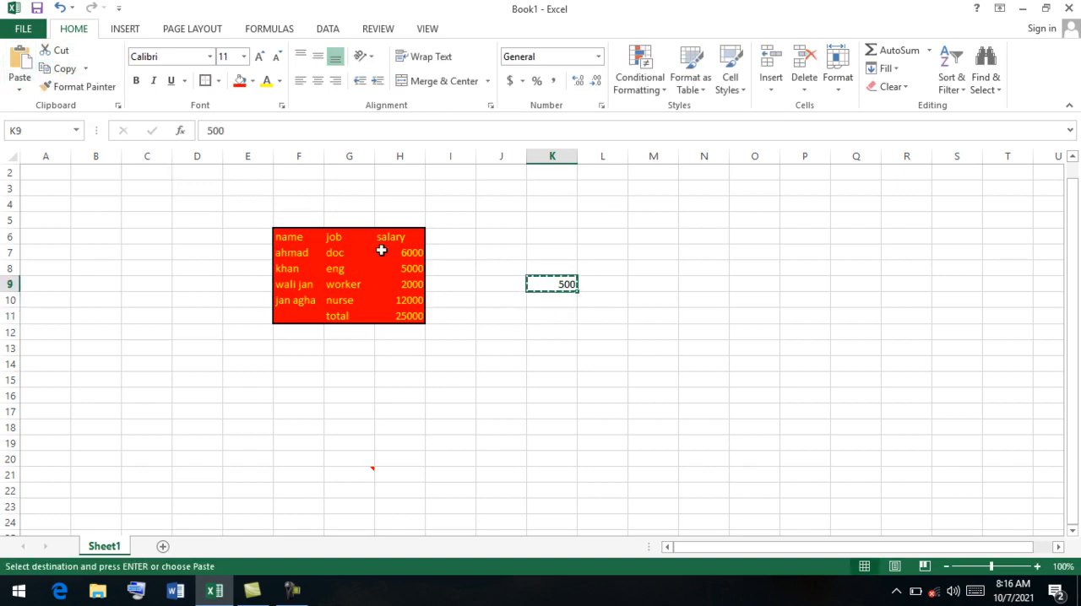
drag(418, 251, 416, 299)
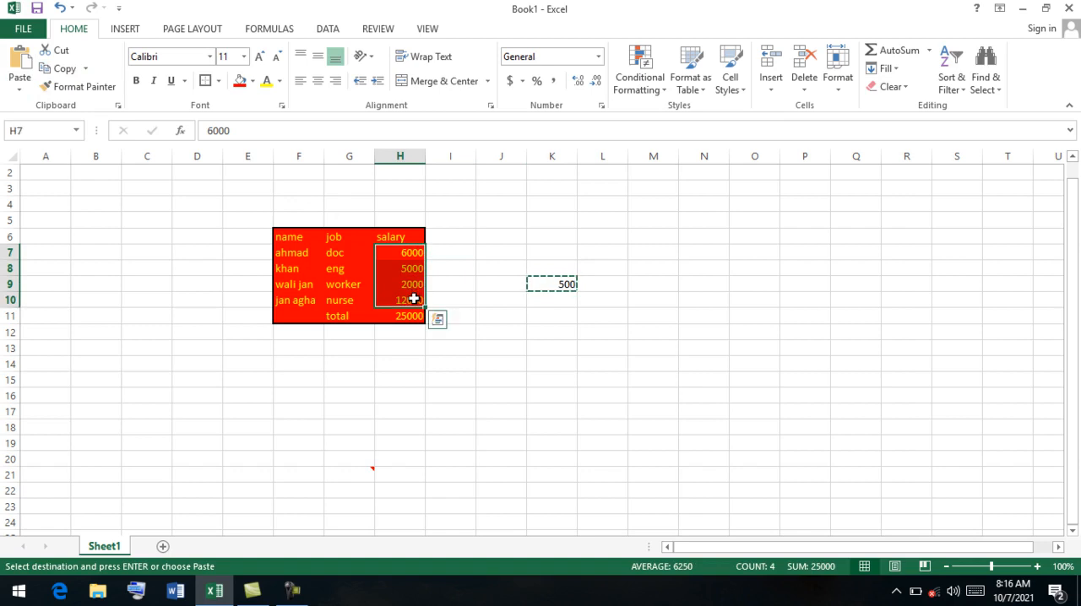
click(31, 80)
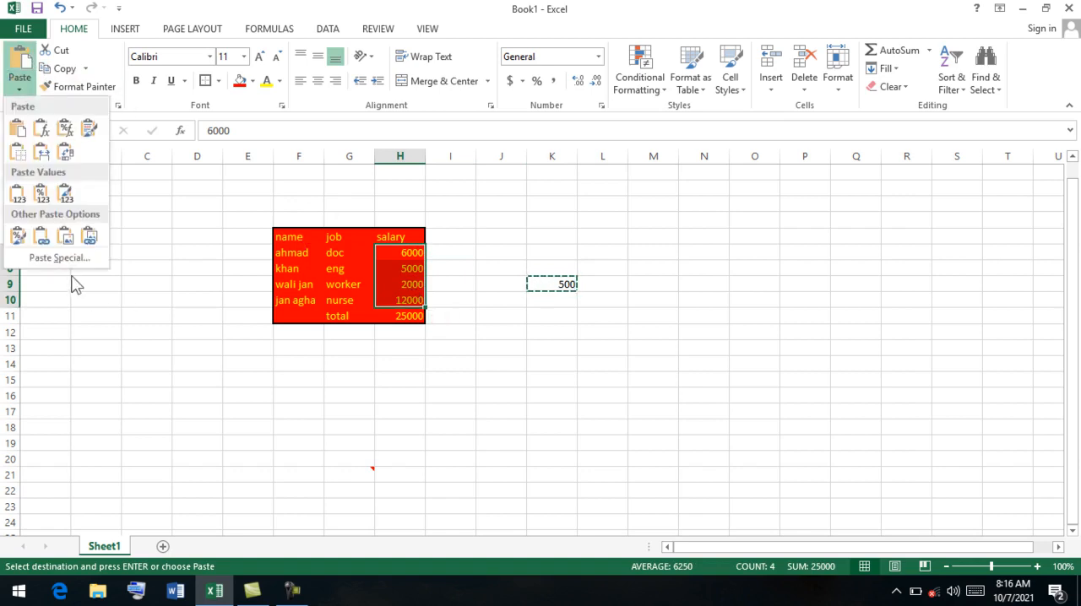
click(66, 258)
click(521, 299)
click(704, 366)
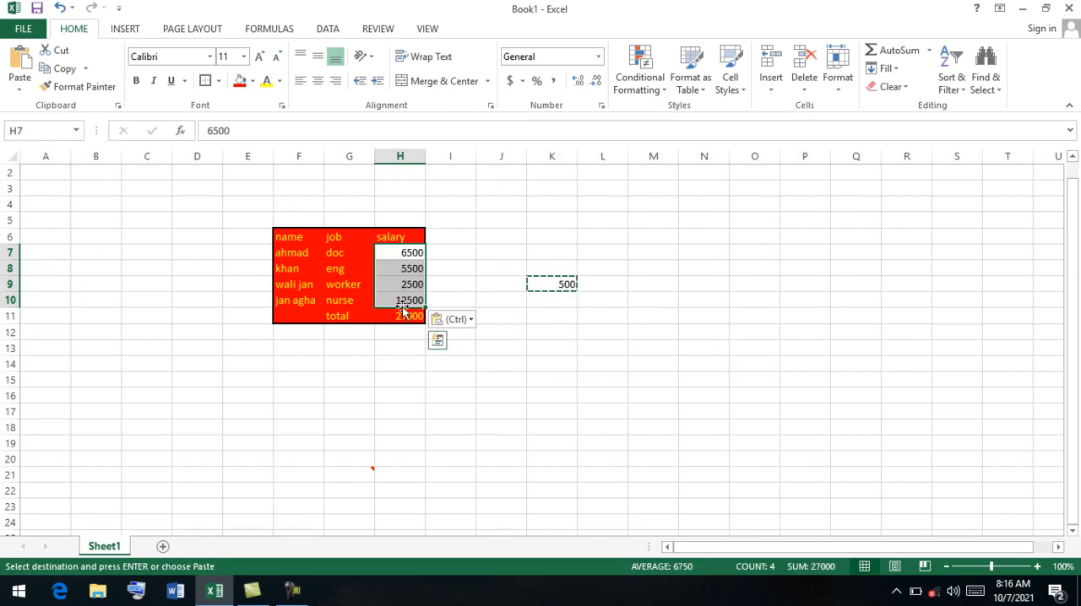
Enter the value 100 in the empty cell K11.
click(554, 285)
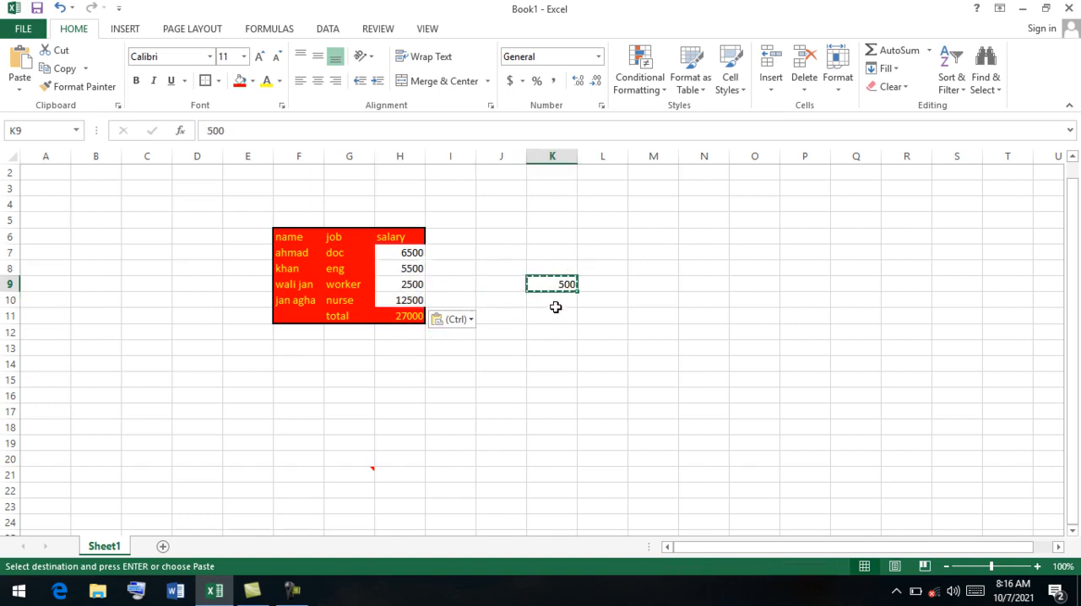
click(558, 309)
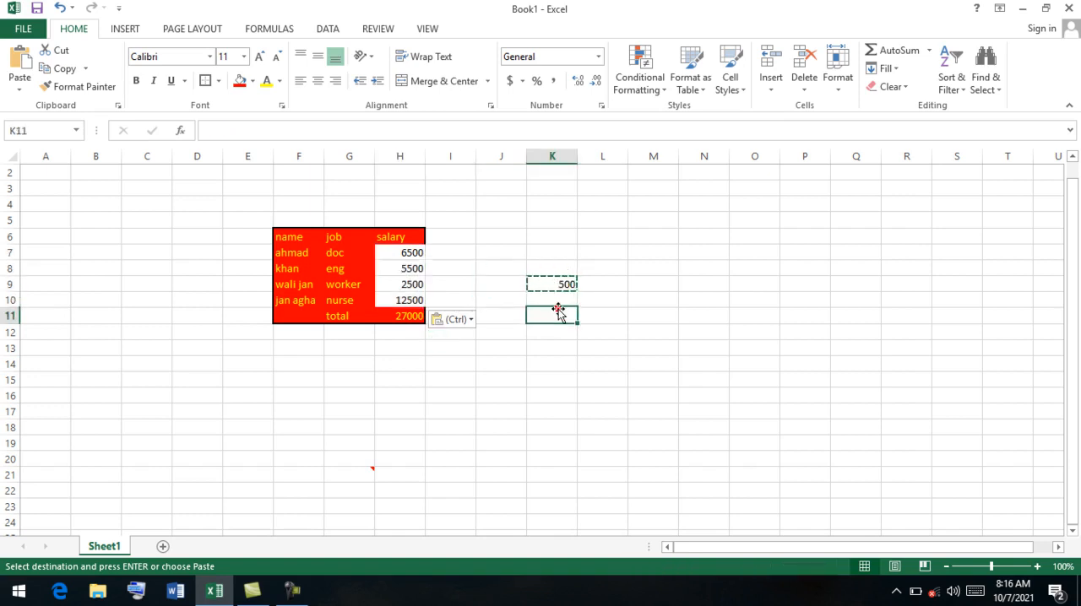
text(1)
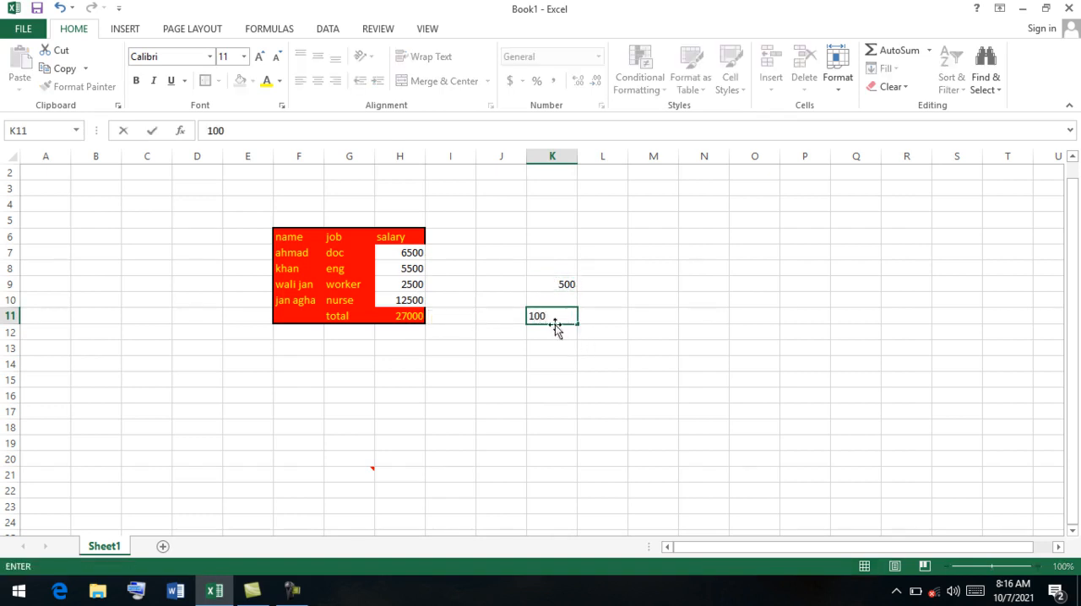
text(00)
click(556, 329)
click(552, 317)
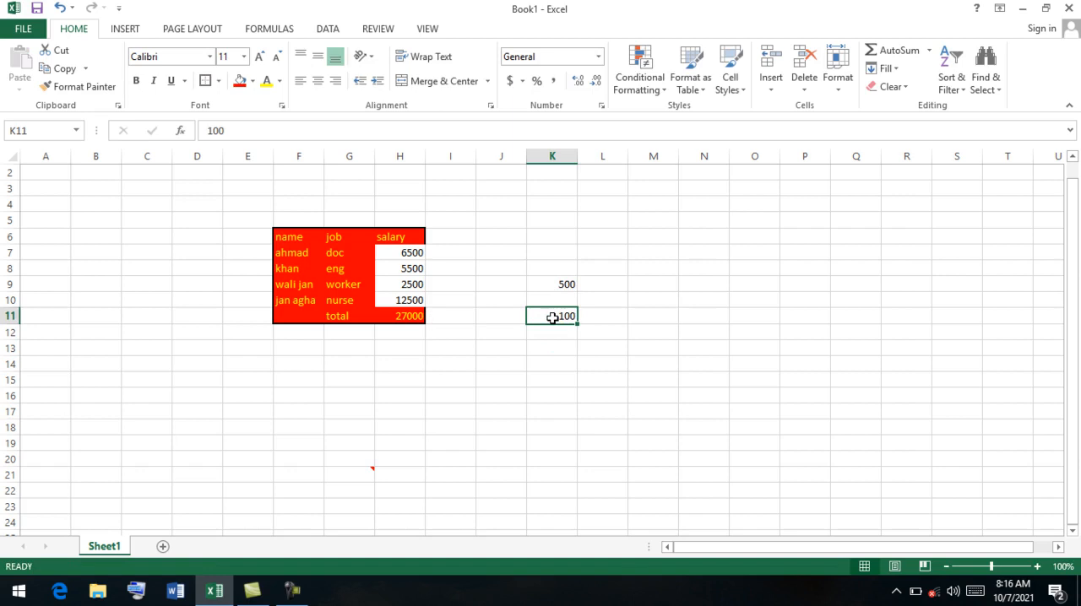
Copy cell K11 and subtract its value from the salaries in H7:H10 with the Paste Special operation Subtract.
click(62, 69)
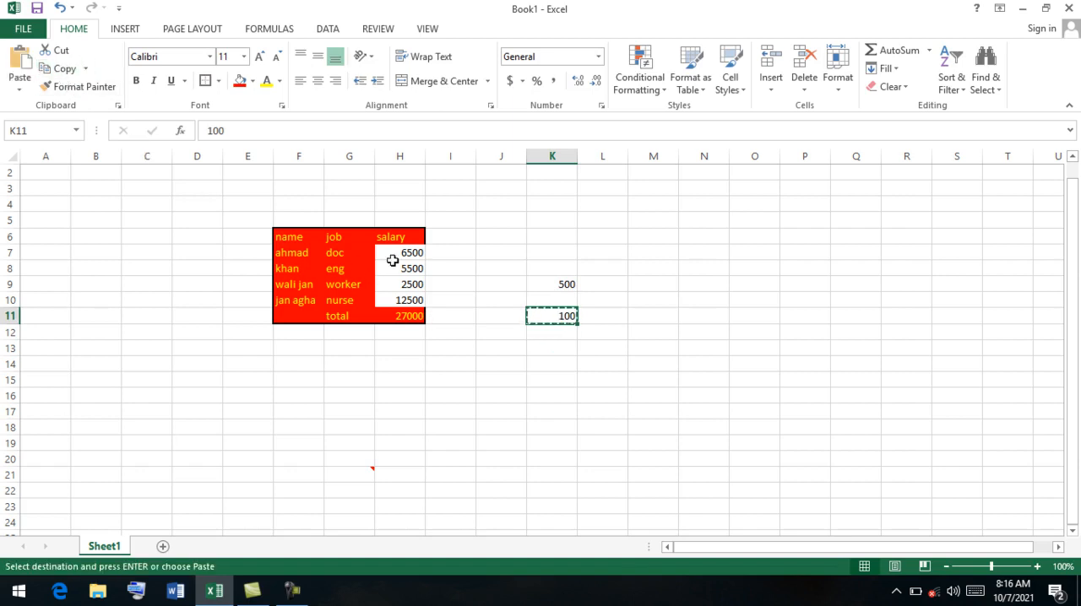
drag(393, 254, 397, 297)
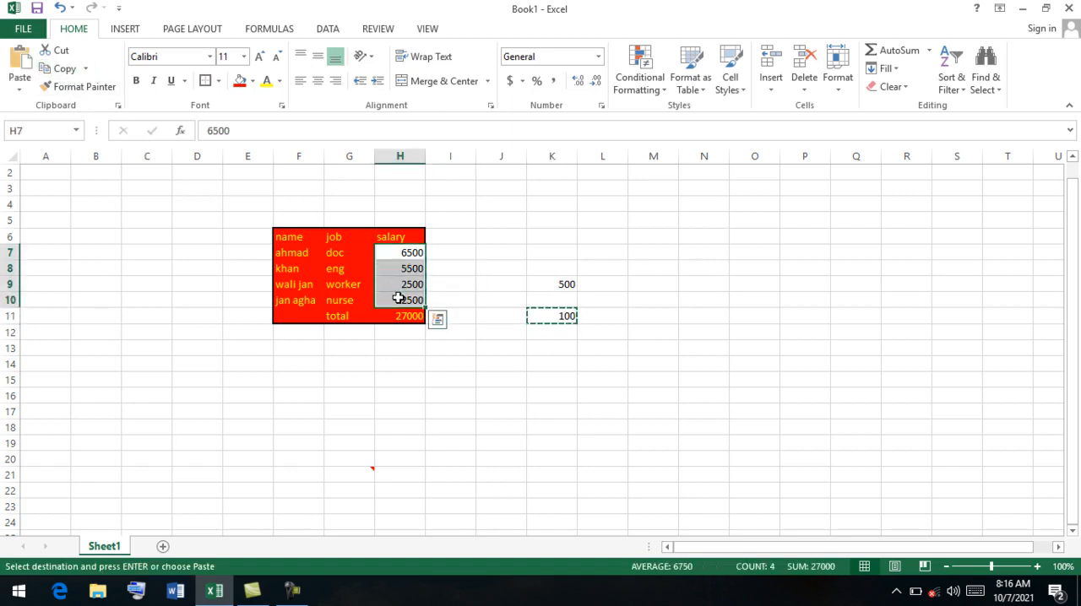
click(19, 88)
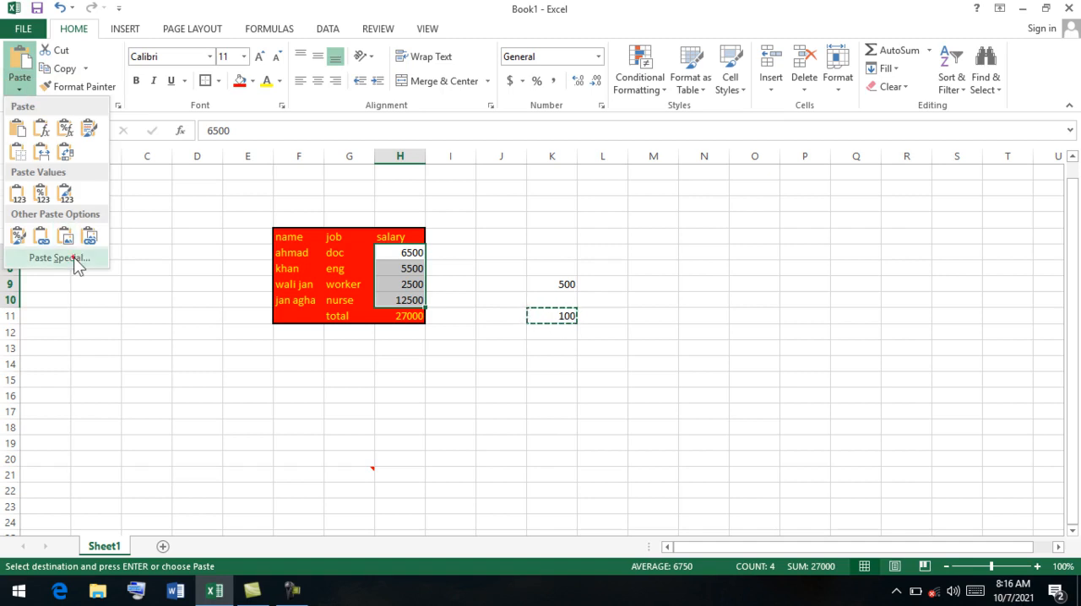
click(53, 256)
click(511, 314)
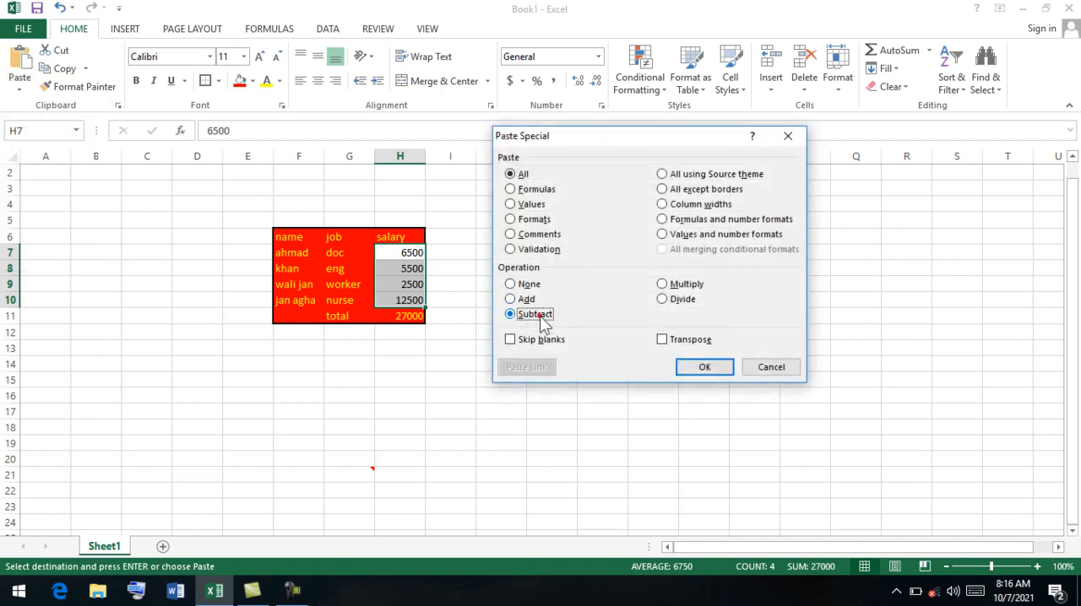
click(719, 368)
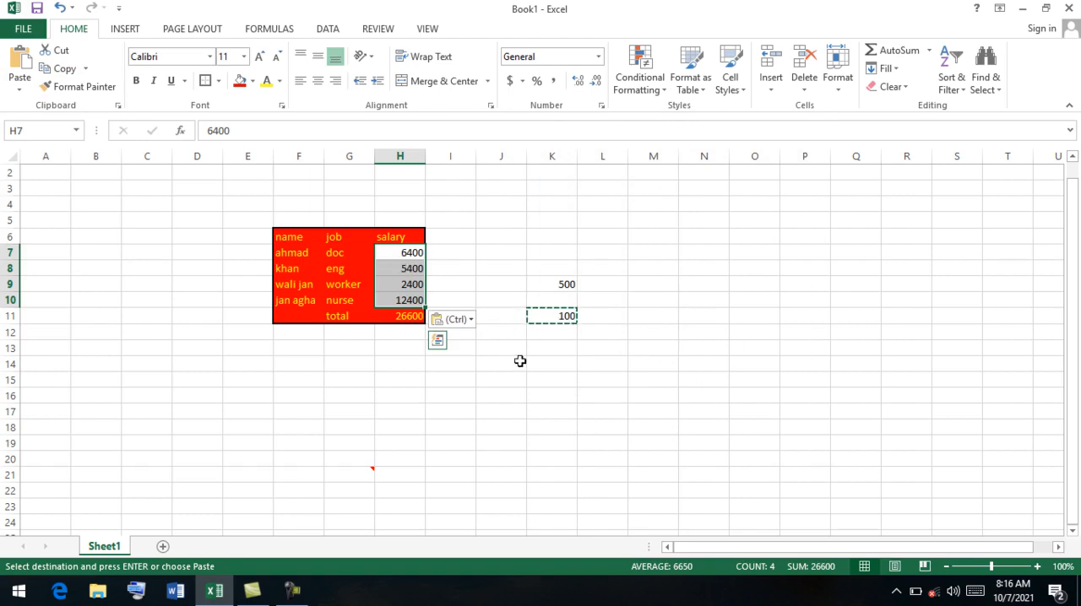
Enter the value 2 in the empty cell L12.
click(544, 354)
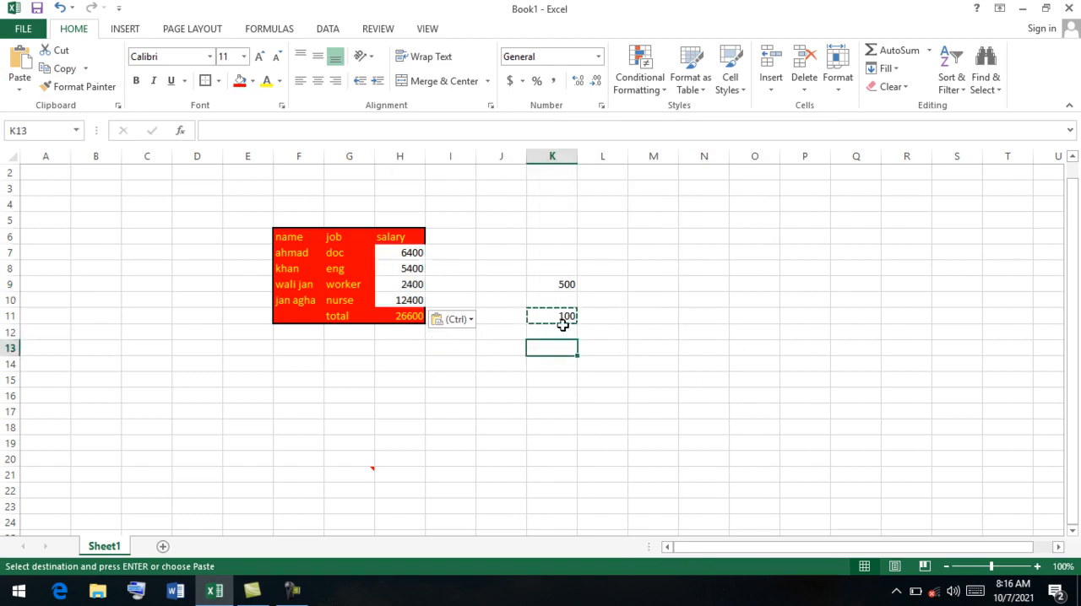
click(602, 335)
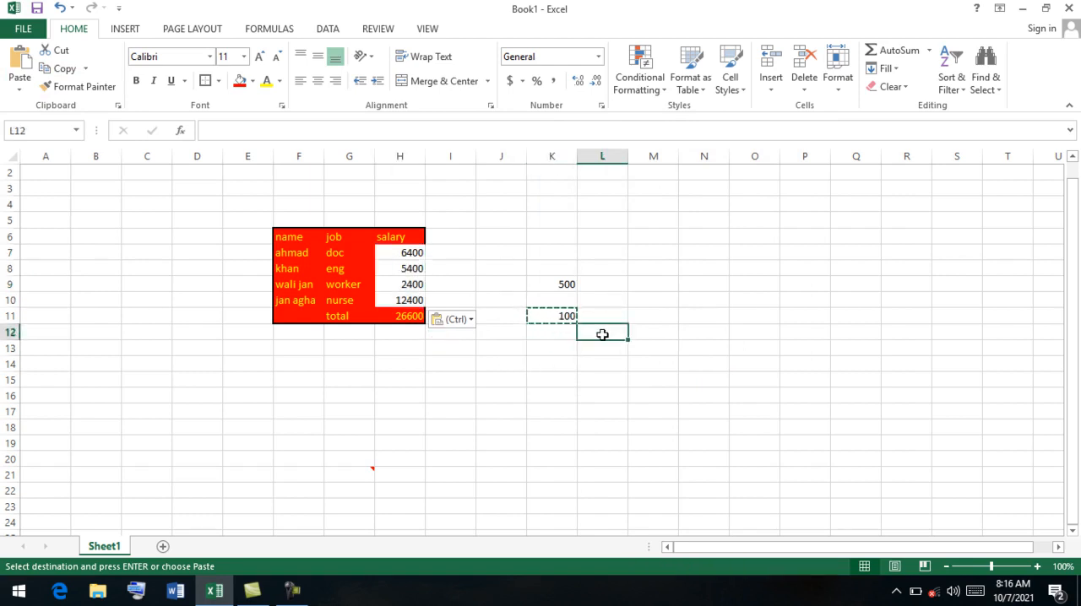
text(2)
click(567, 358)
click(594, 335)
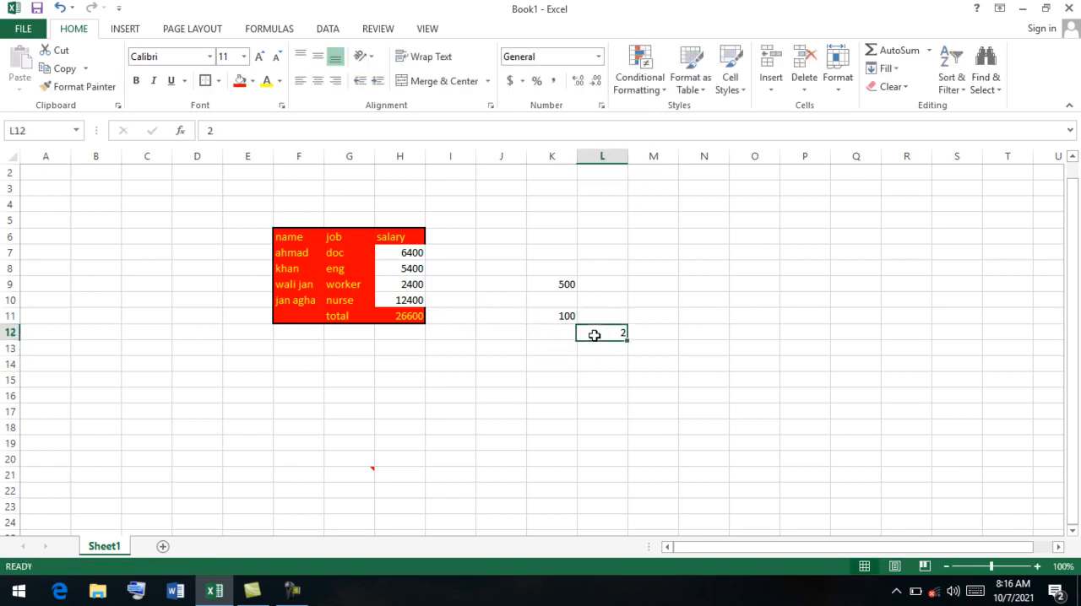
Copy cell L12 and multiply the salaries in H7:H10 by its value with the Paste Special operation Multiply.
click(58, 68)
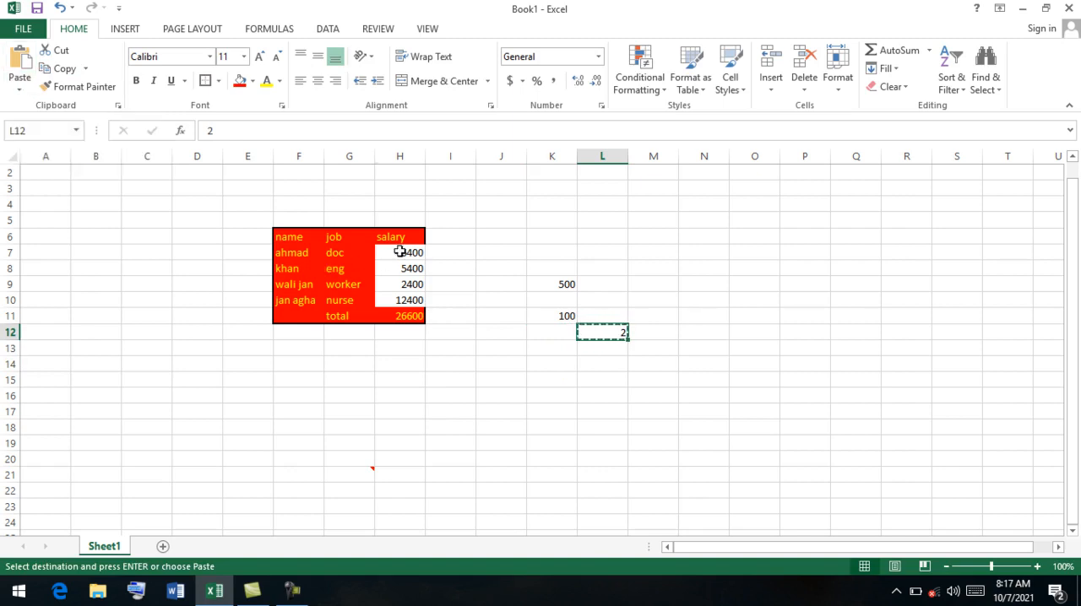
drag(400, 251, 398, 297)
click(30, 84)
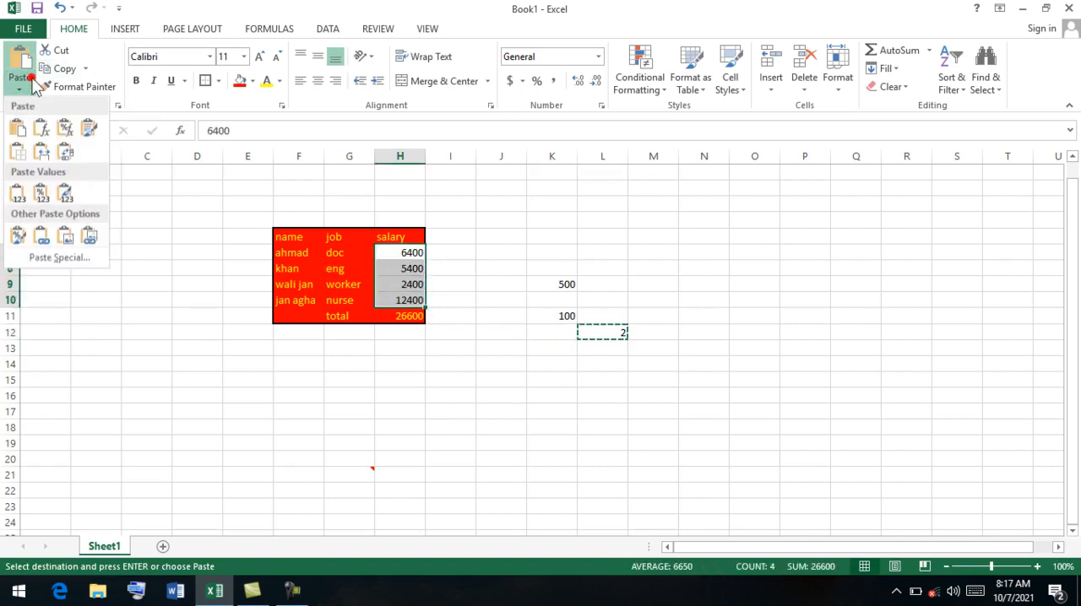
click(73, 258)
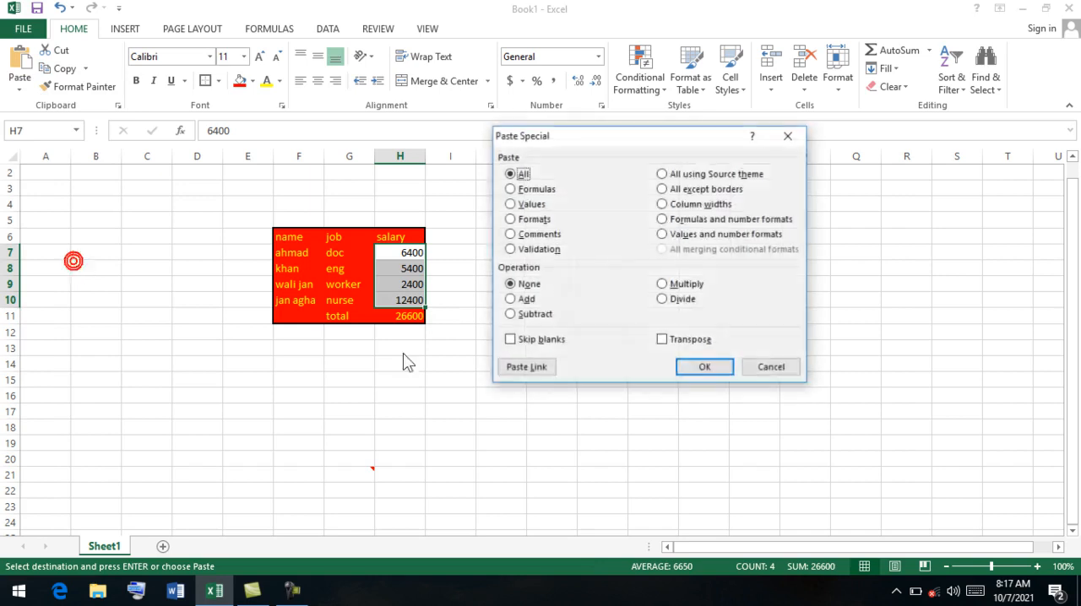
click(663, 284)
click(715, 372)
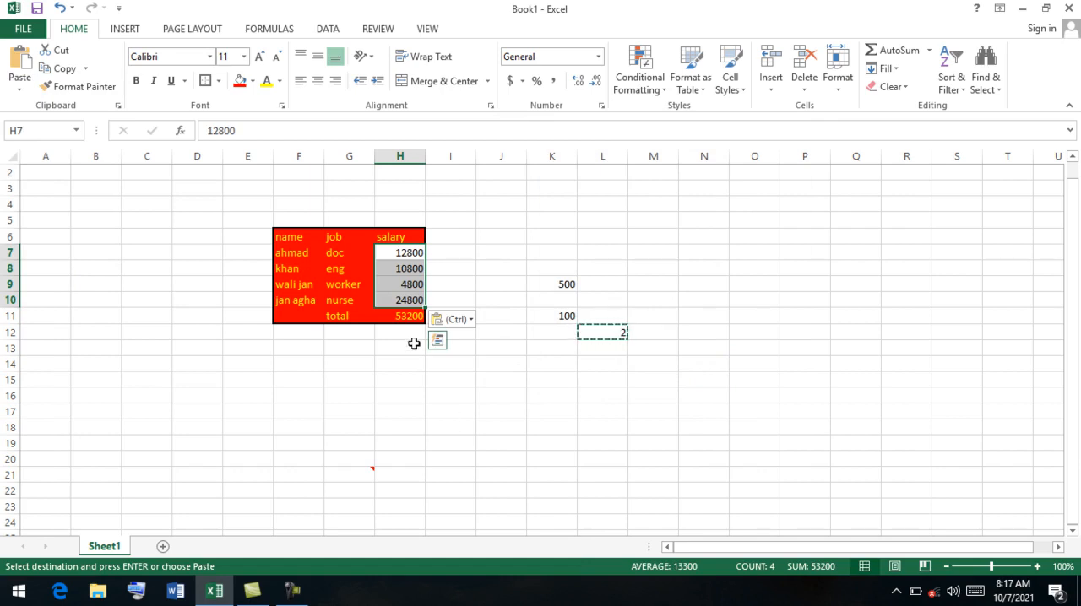
click(596, 356)
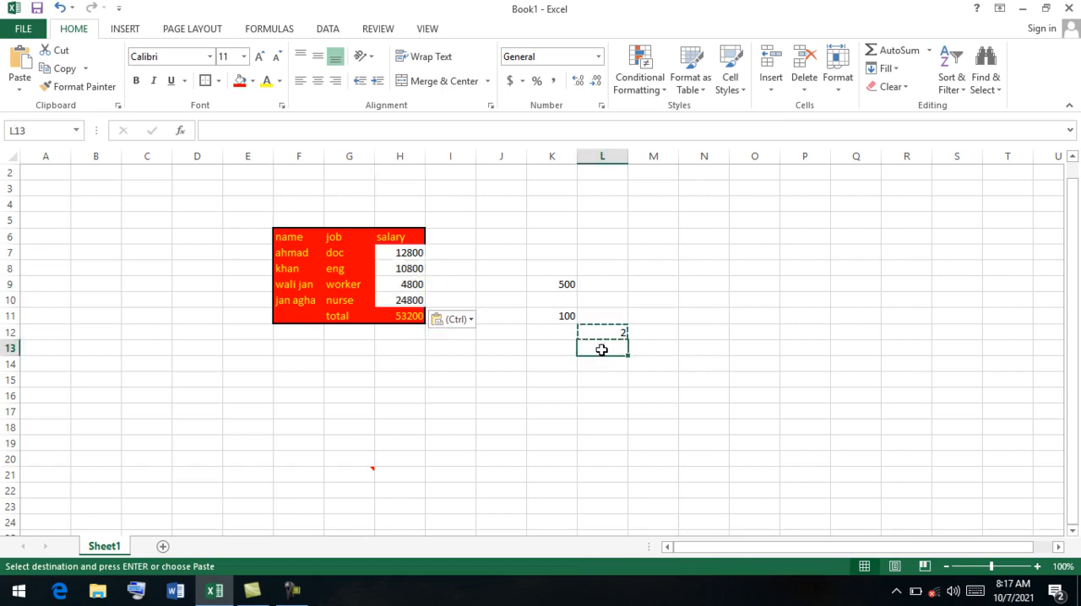
Enter 4 in cell L13, copy it and divide the salaries in H7:H10 by its value with the Paste Special operation Divide.
text(4)
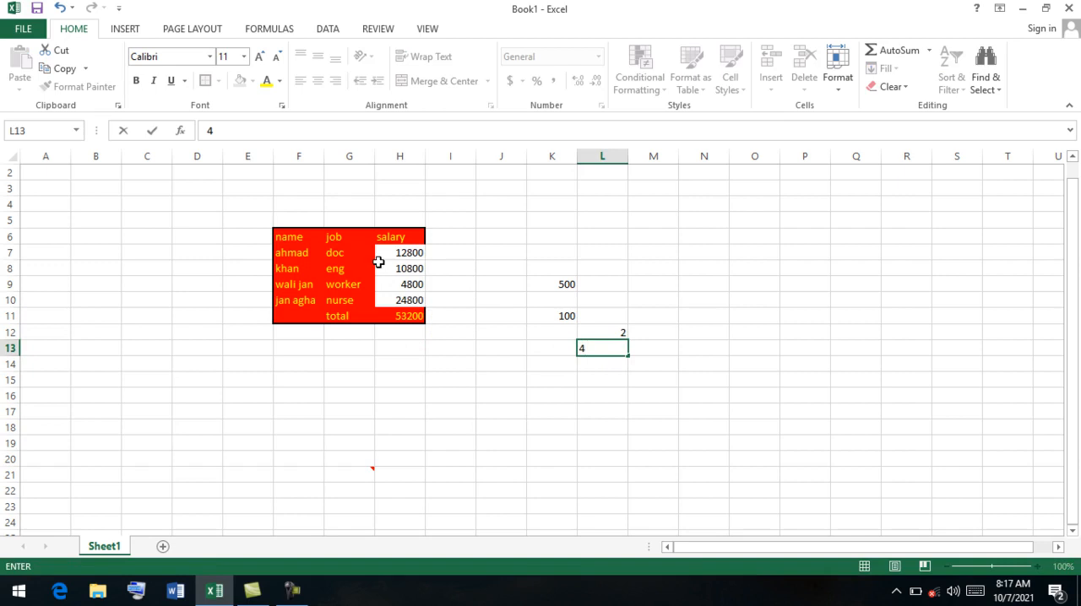
click(547, 348)
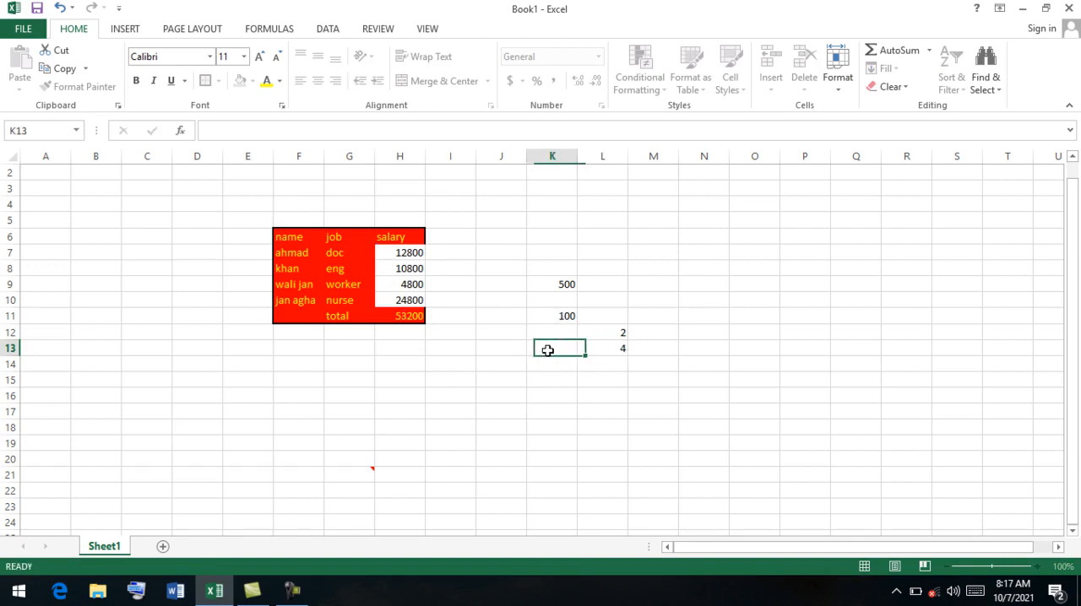
click(591, 348)
click(61, 68)
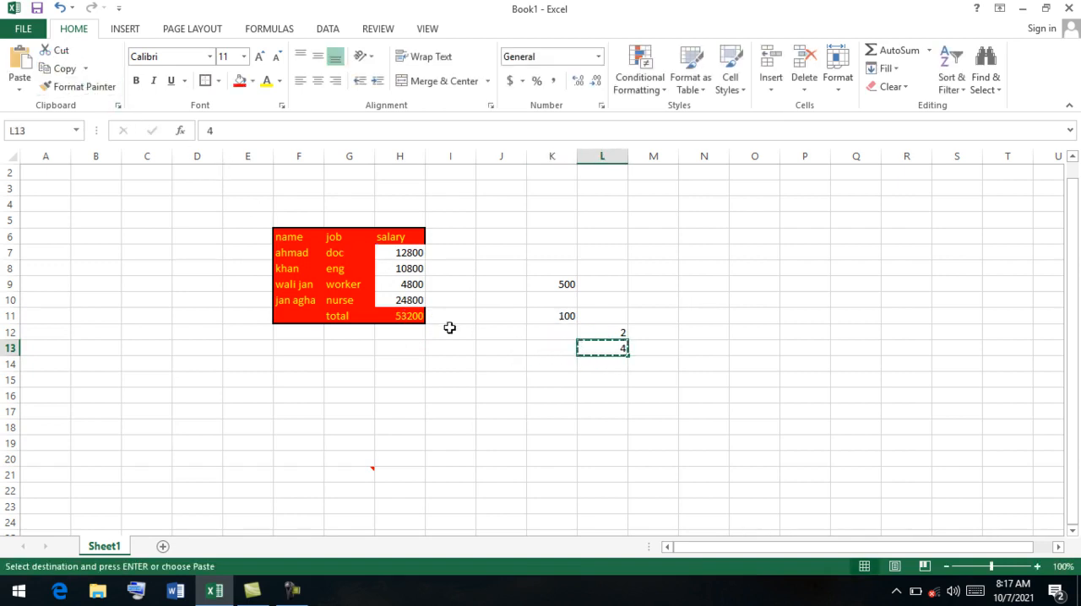
drag(402, 247, 400, 296)
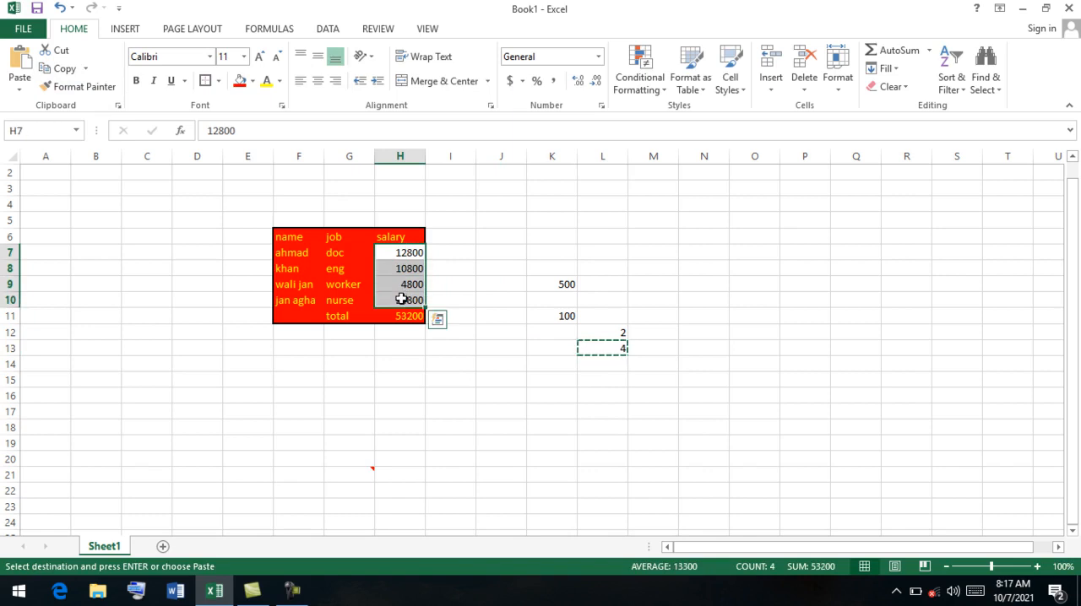
click(27, 74)
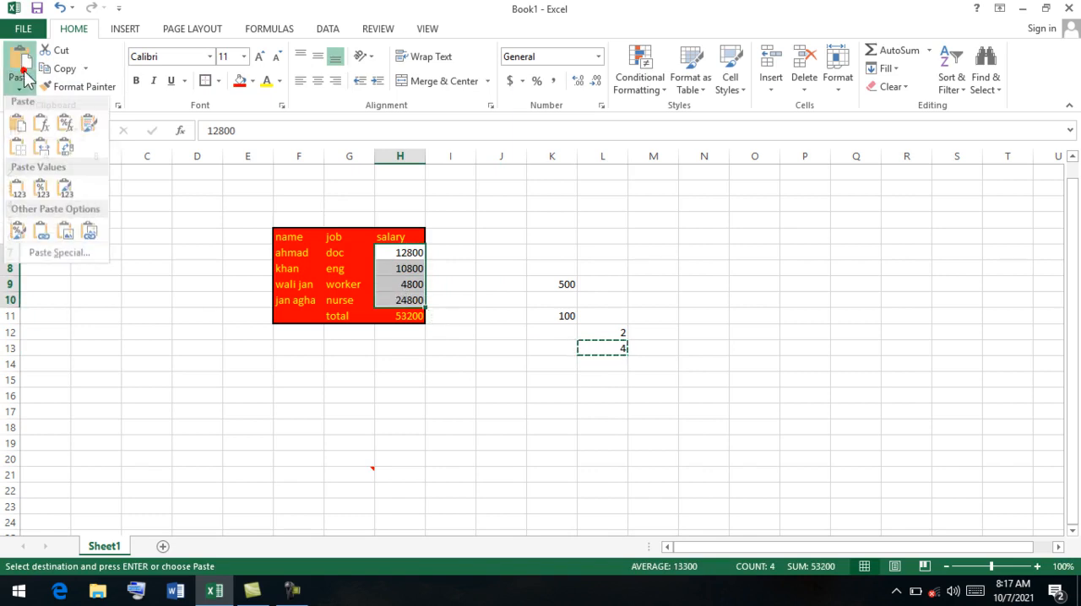
click(85, 260)
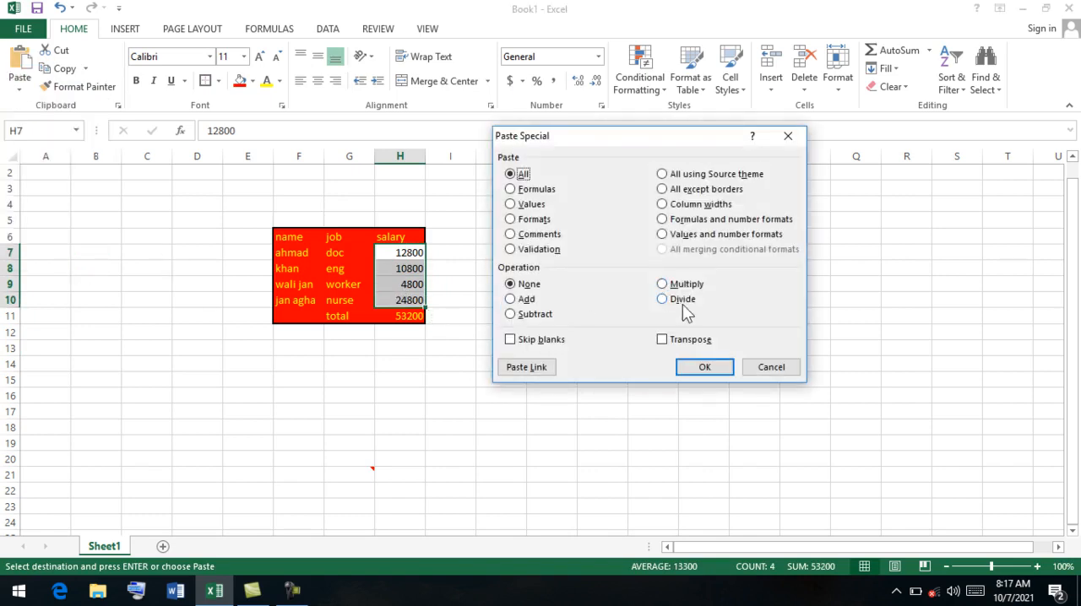
click(678, 299)
click(704, 367)
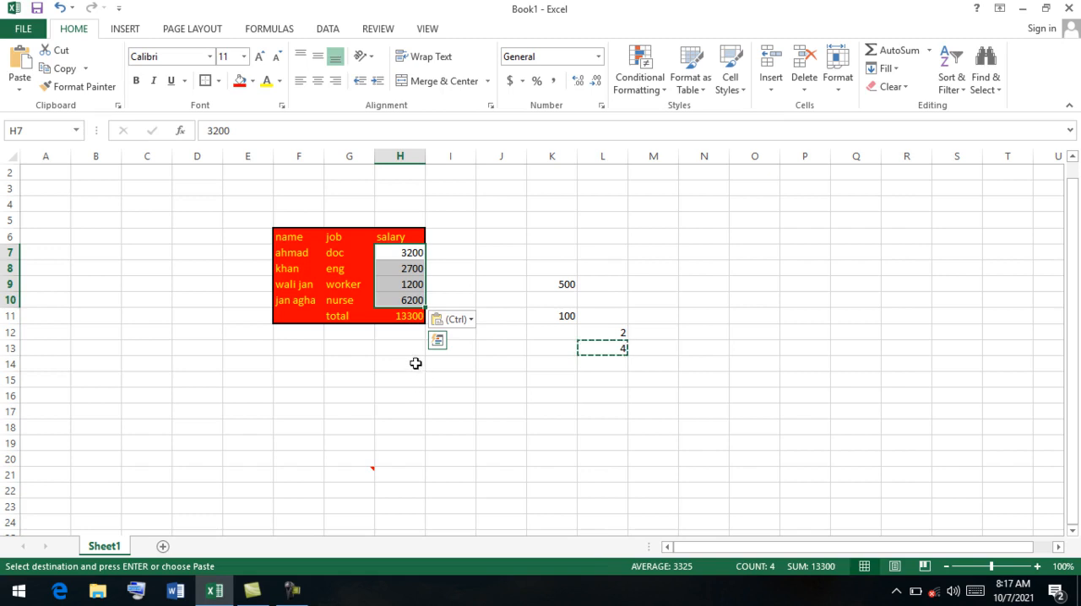
click(540, 375)
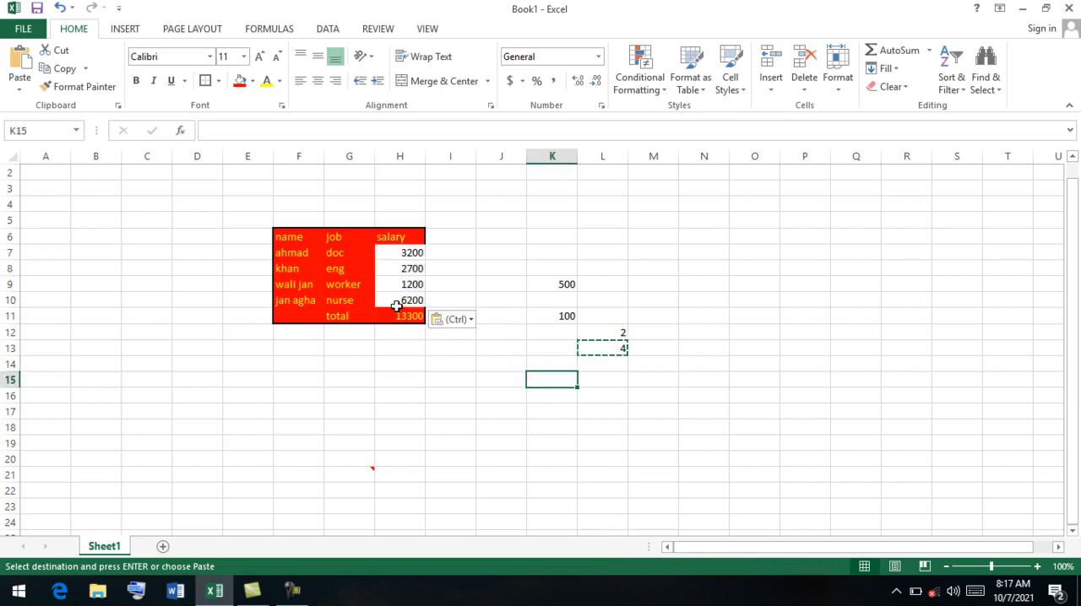
Undo the Paste Special operations, the helper values beside the table and the table's formatting, back to the plain uncolored table F6:H11.
key(ctrl+z)
key(ctrl+z)
key(ctrl+z)
key(ctrl+z)
key(ctrl+z)
key(ctrl+z)
key(ctrl+z)
key(ctrl+z)
key(ctrl+z)
key(ctrl+z)
key(ctrl+z)
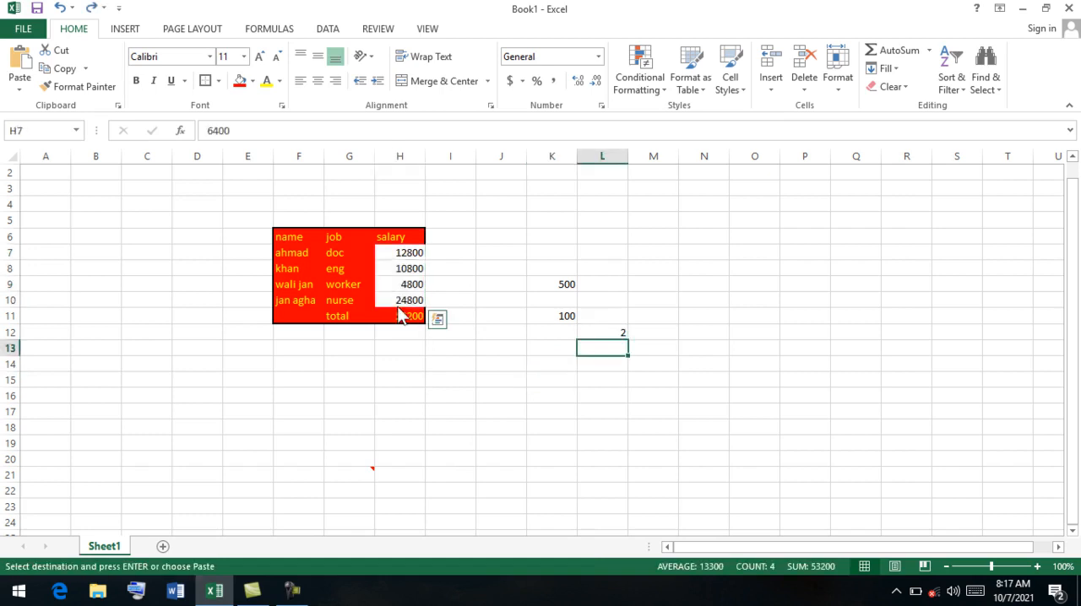
key(ctrl+z)
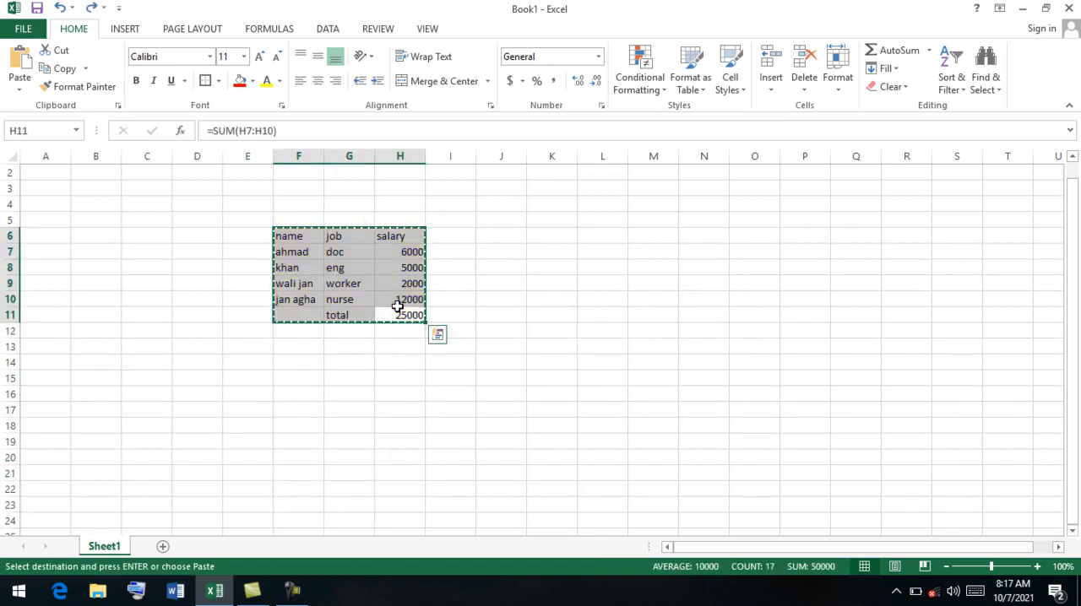
Apply a red fill and yellow font color to the table F6:H11.
click(239, 80)
click(266, 80)
click(366, 269)
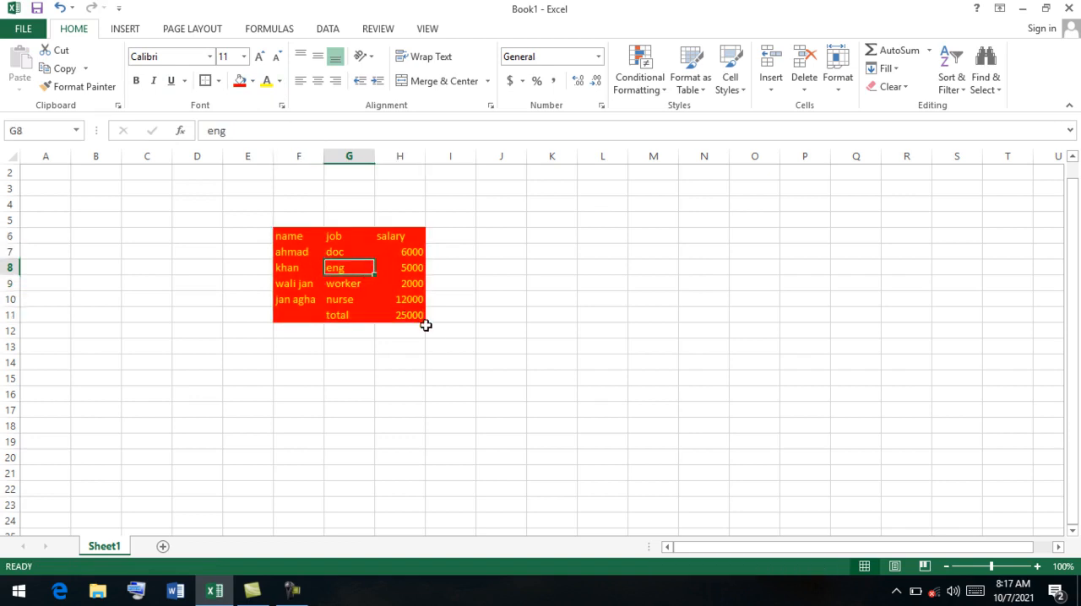
Try to paste the copied table F6:H11 over itself with the Paste Special option Transpose.
drag(422, 319, 292, 241)
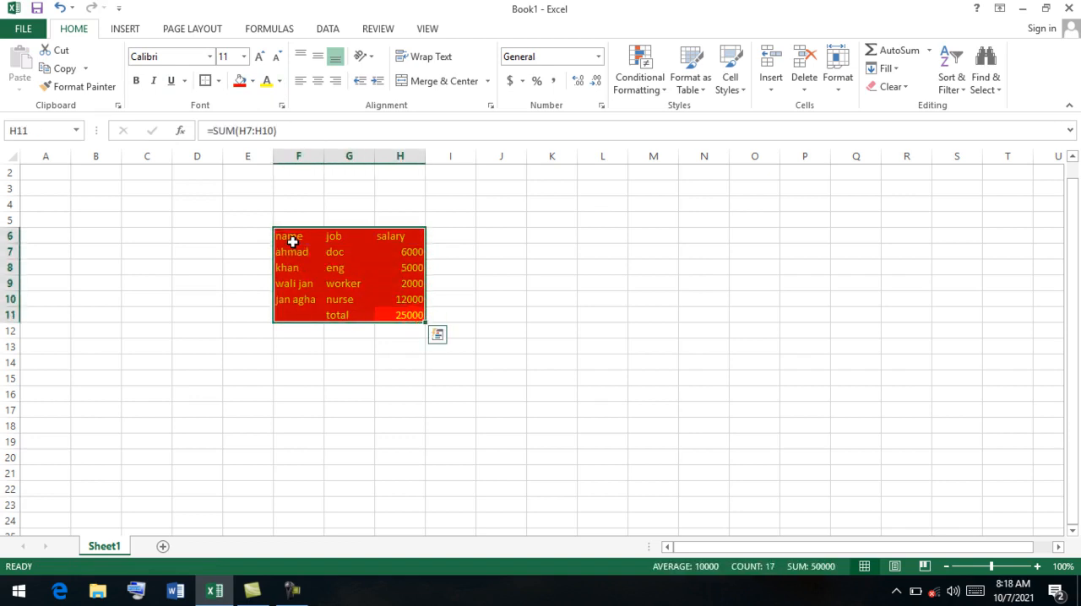
click(56, 68)
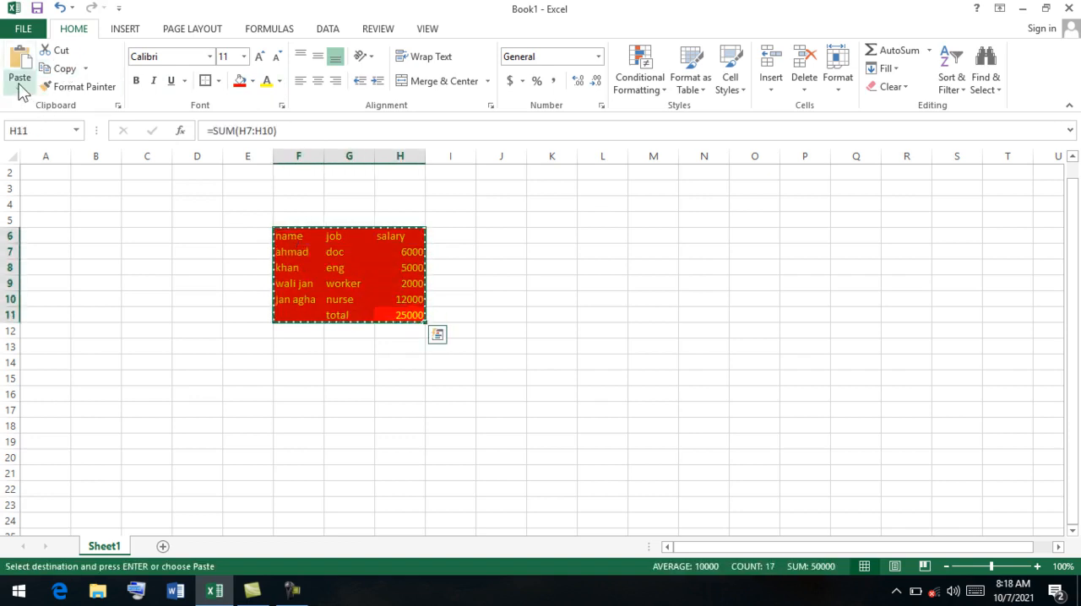
click(18, 80)
click(79, 257)
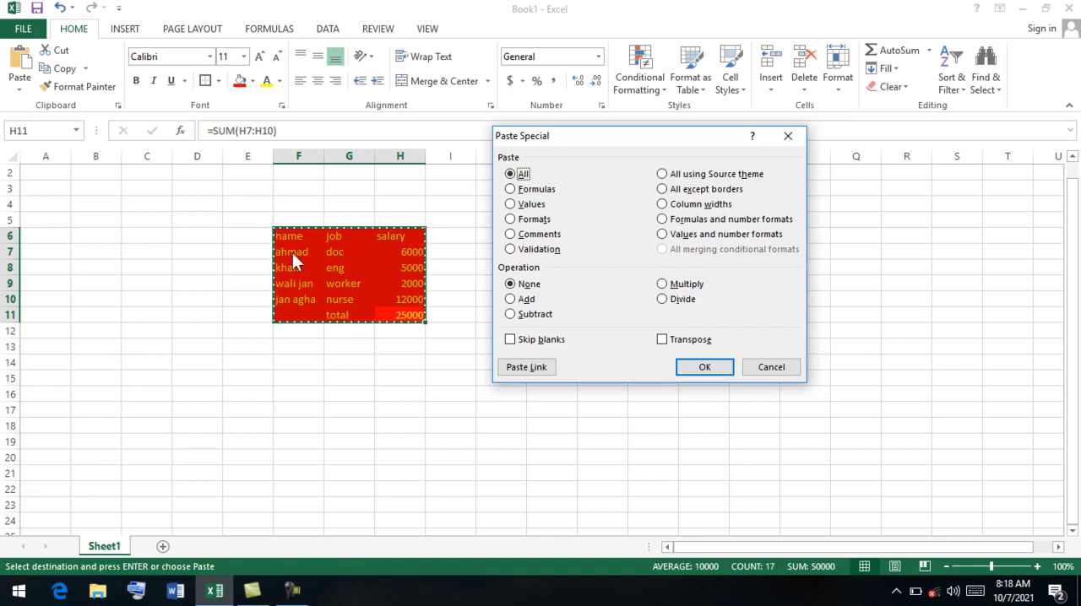
click(663, 340)
click(704, 367)
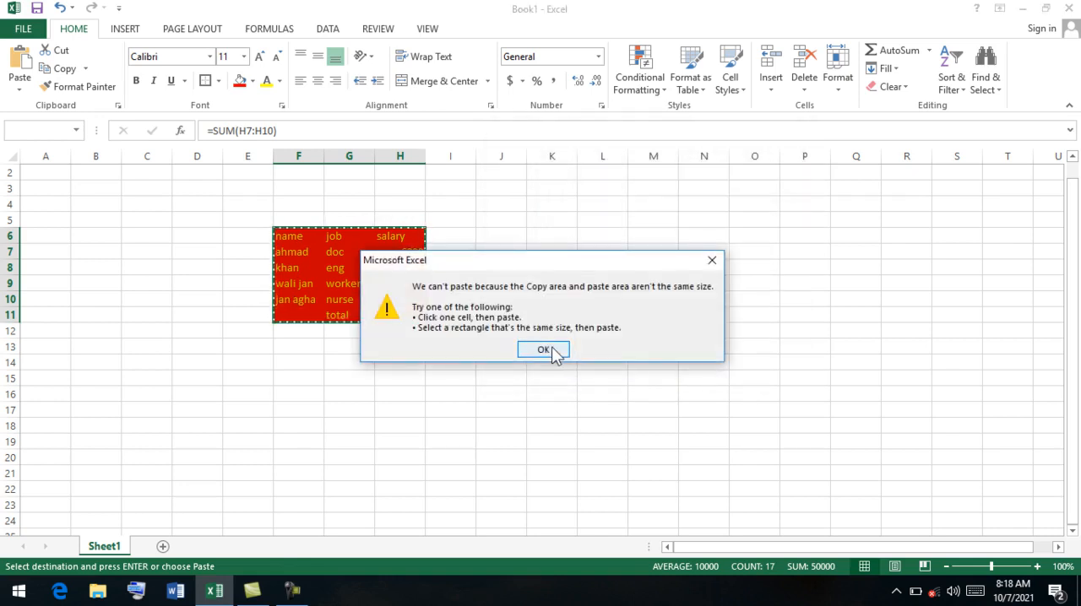
click(544, 349)
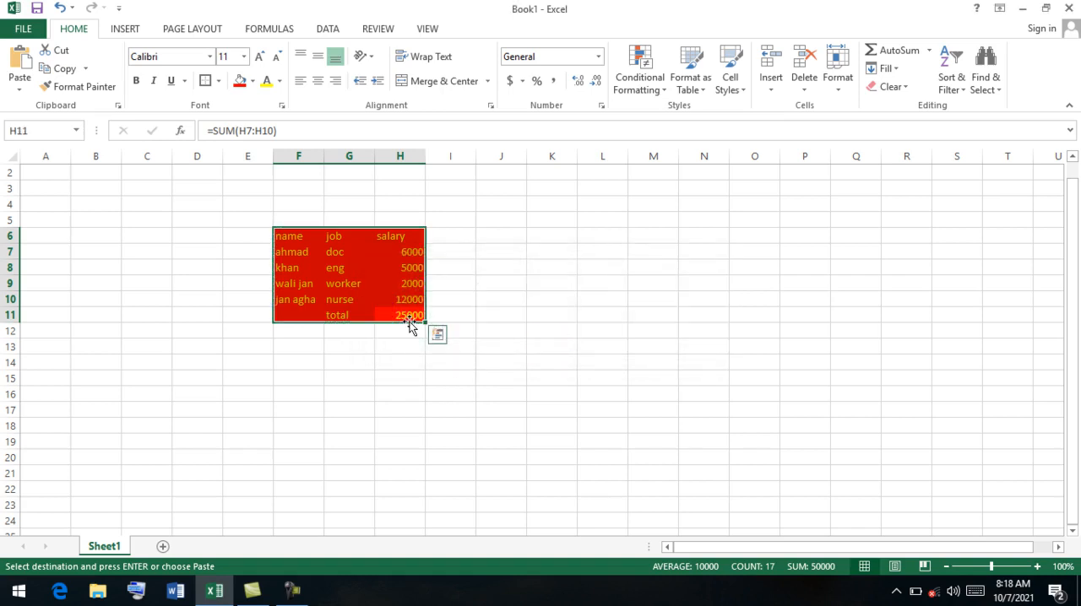
Copy the table F6:H11 and paste it at cell J17 with the Paste Special option Transpose.
click(59, 68)
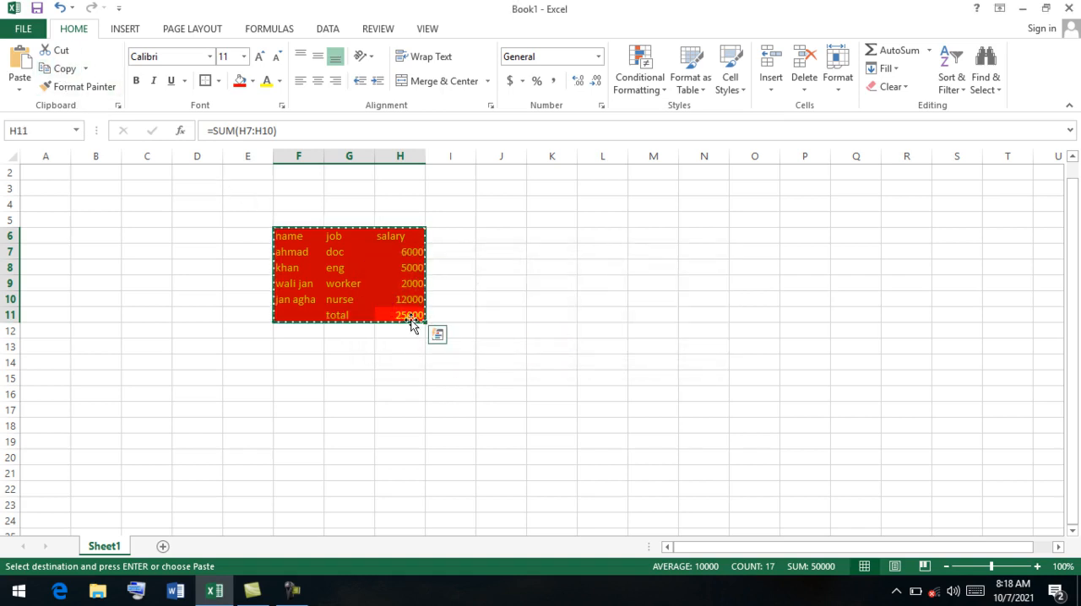
click(480, 406)
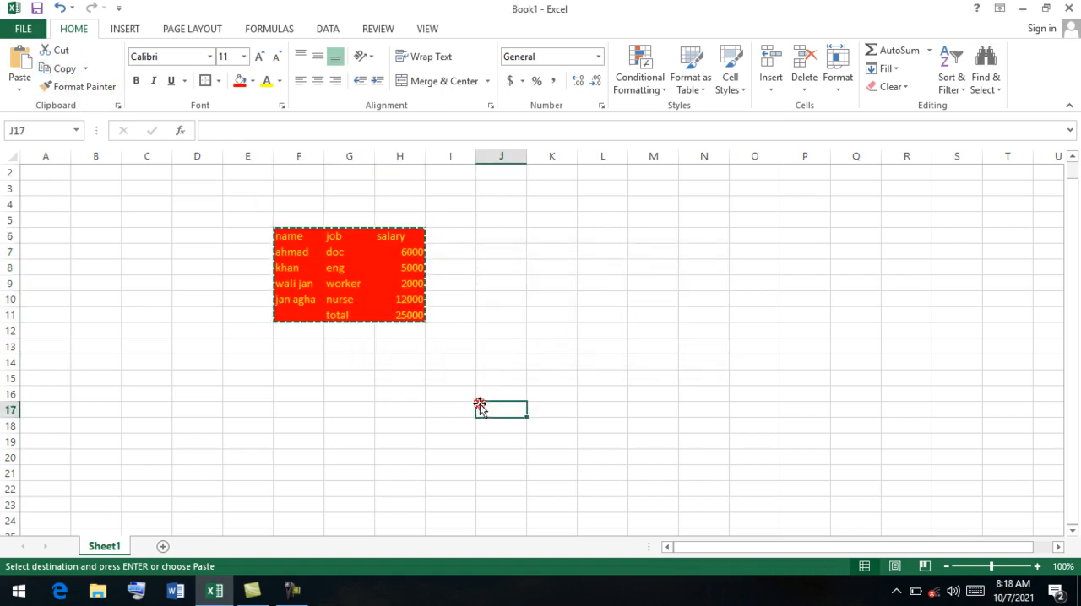
click(23, 80)
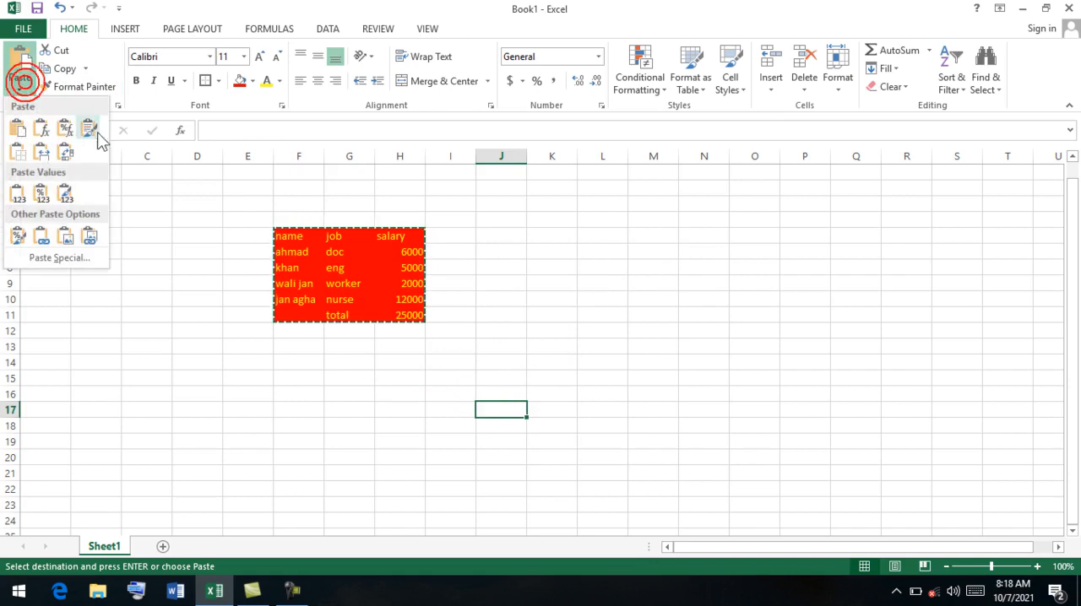
click(84, 257)
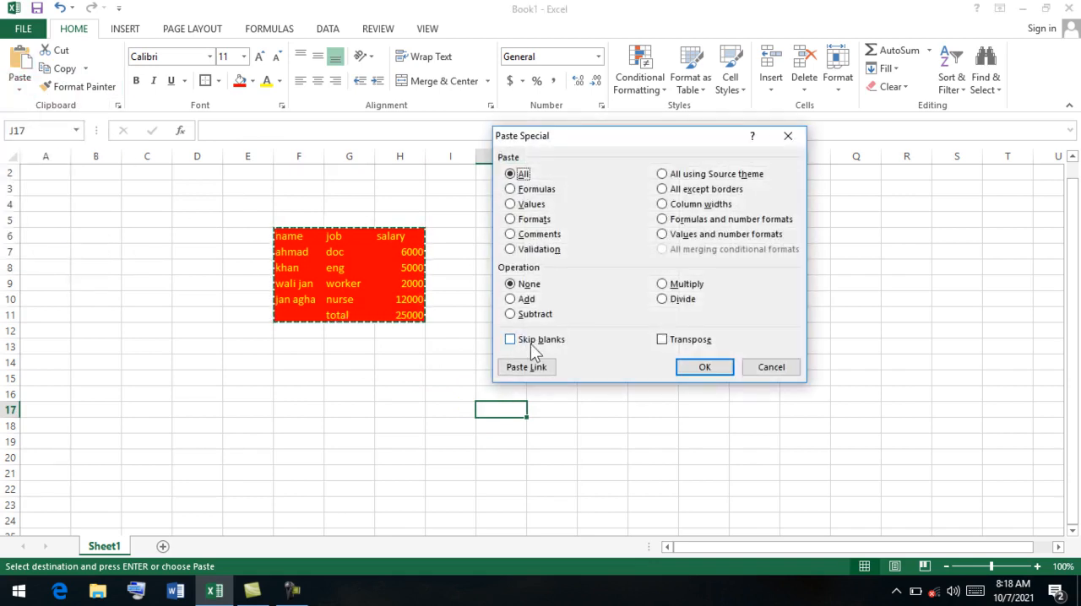
click(661, 341)
click(706, 368)
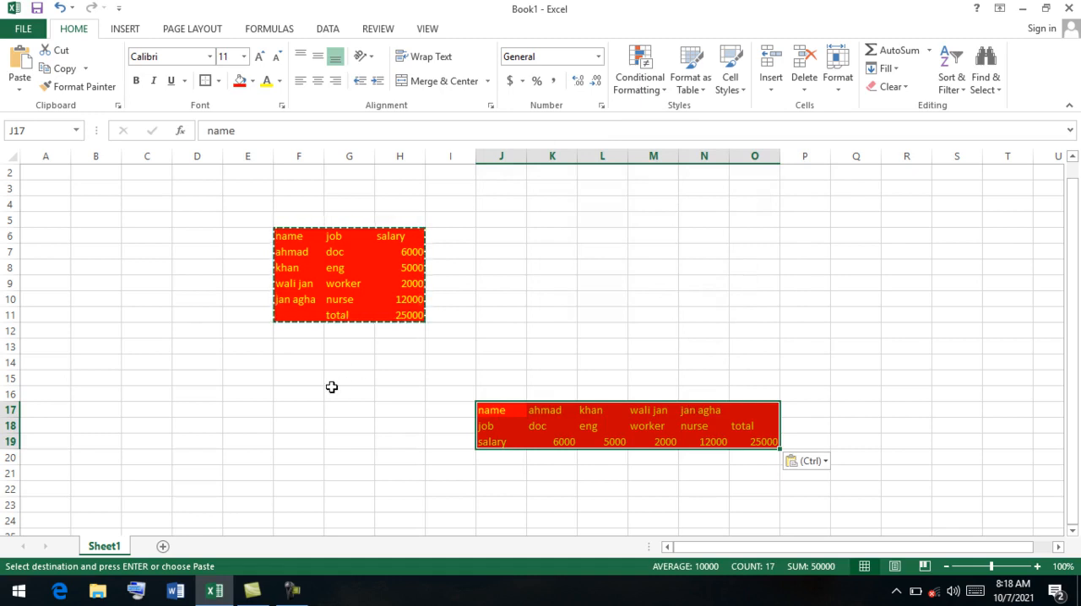
Undo the transposed paste and the table's yellow font color.
key(ctrl+z)
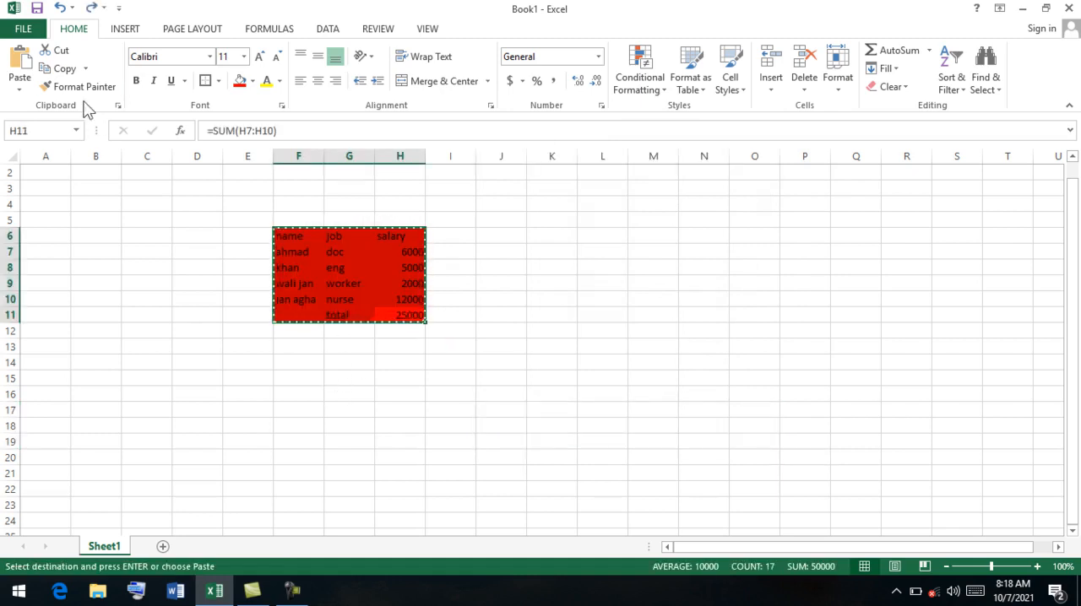
click(21, 85)
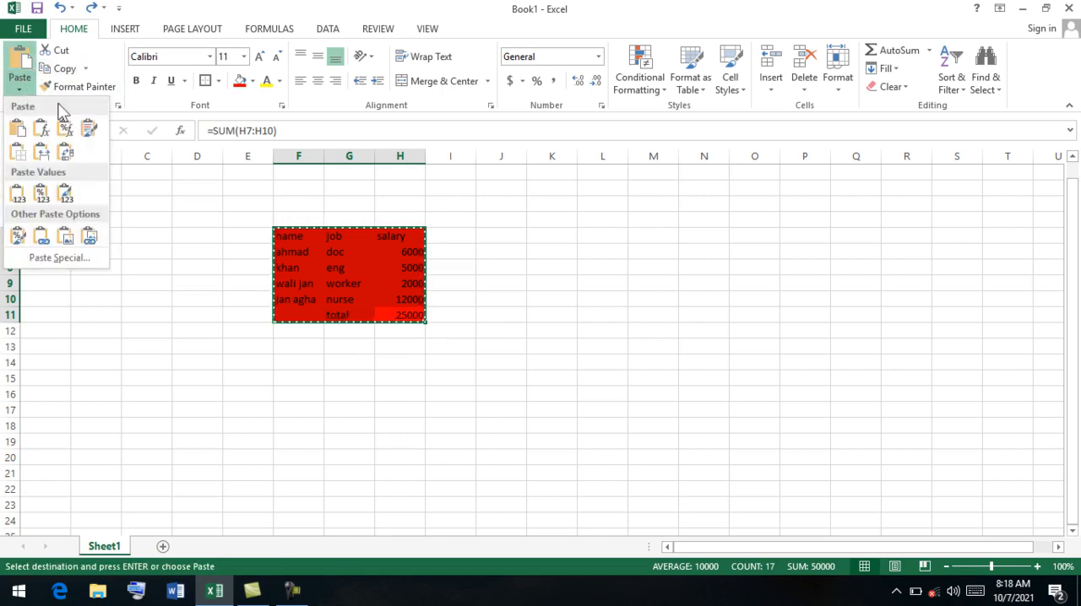
click(106, 265)
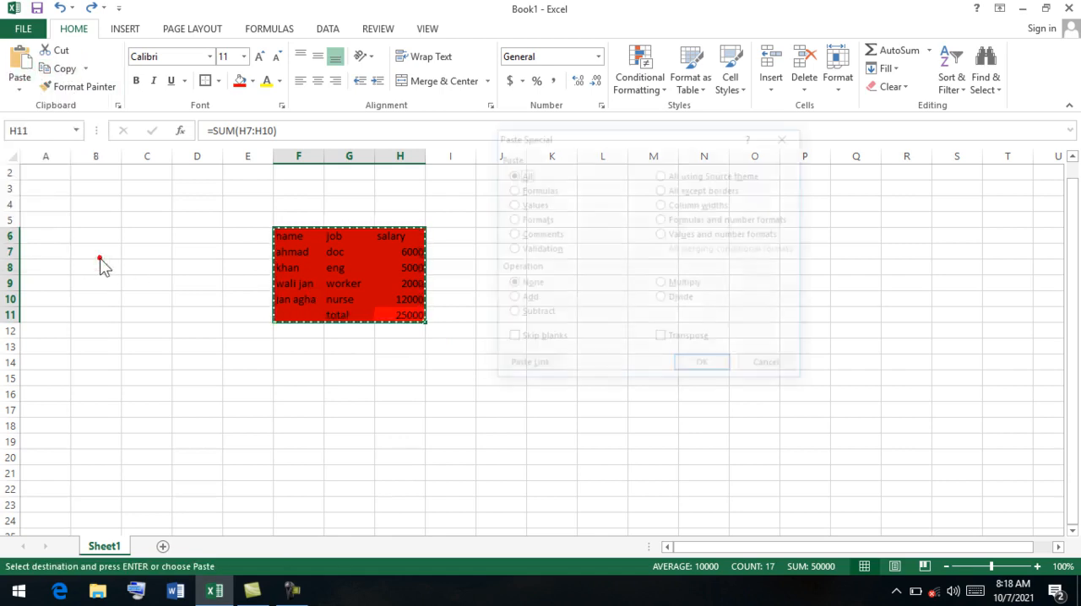
click(782, 368)
Clear the contents of cells G9, G7 and H10 in the table.
click(353, 282)
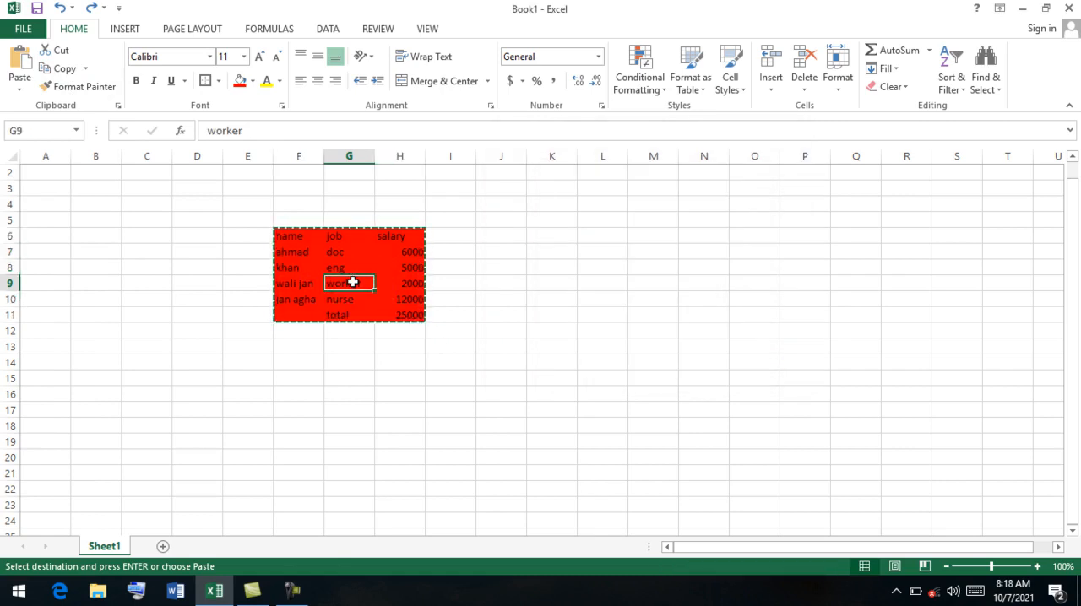
key(BackSpace)
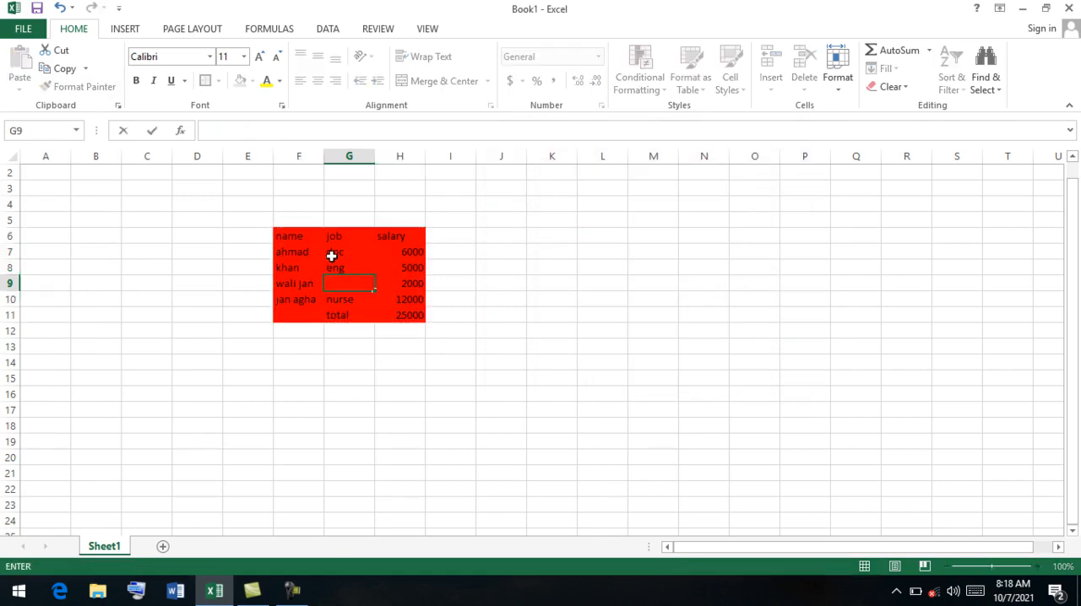
click(332, 255)
key(BackSpace)
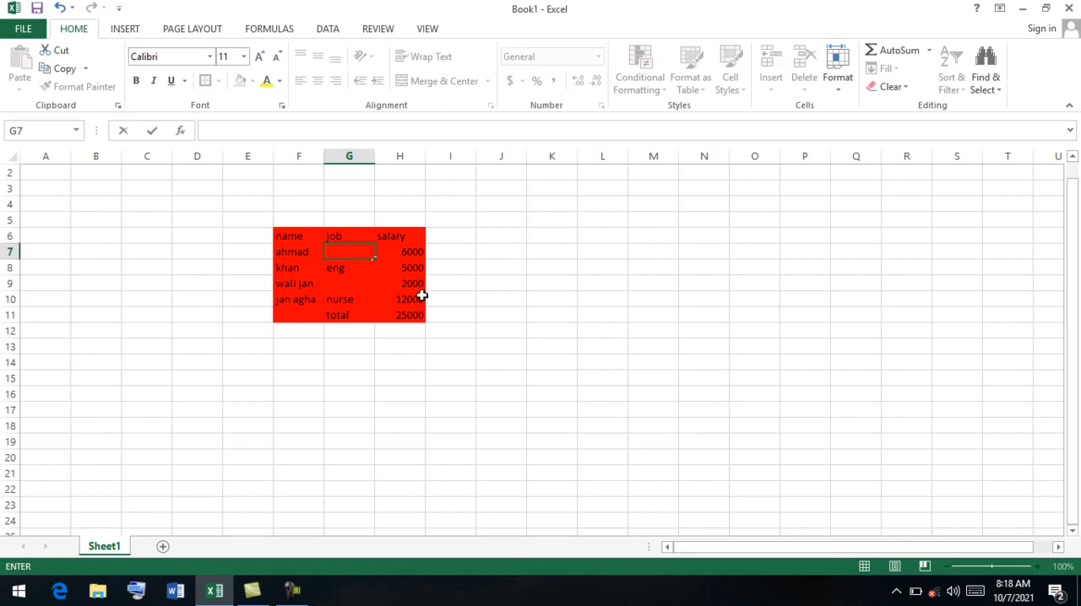
click(421, 297)
key(BackSpace)
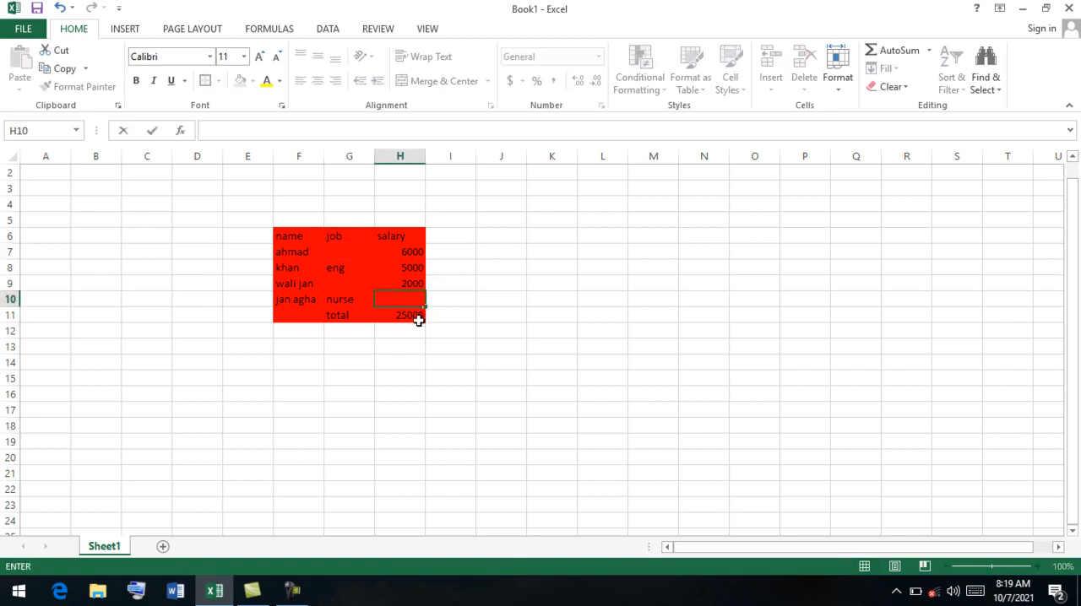
click(413, 315)
Copy the table F6:H11 and paste it at cell L18 with the Paste Special option Skip blanks.
drag(413, 316, 292, 239)
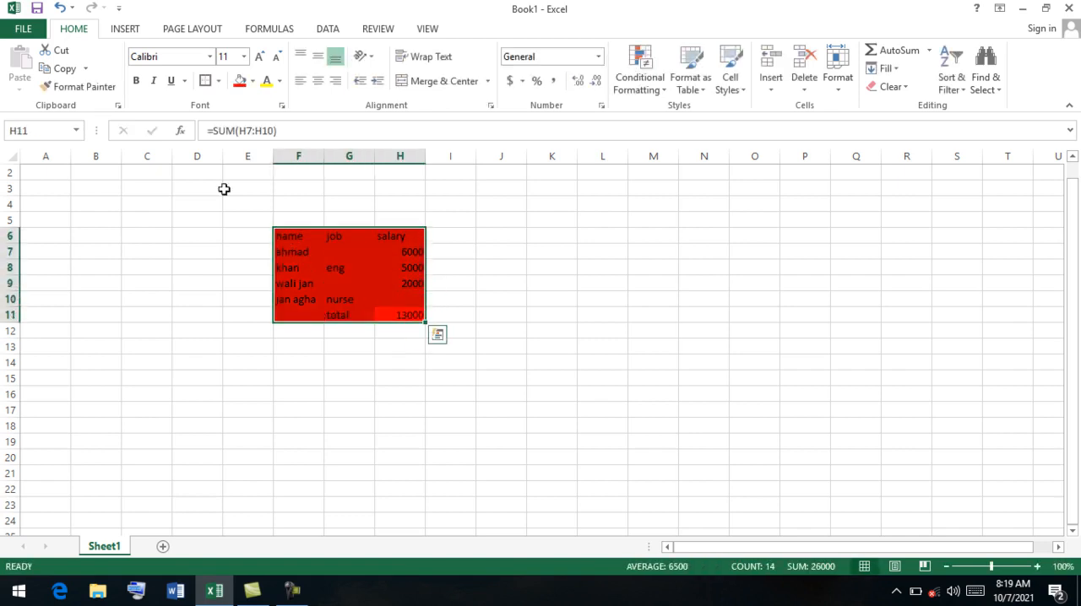
click(53, 69)
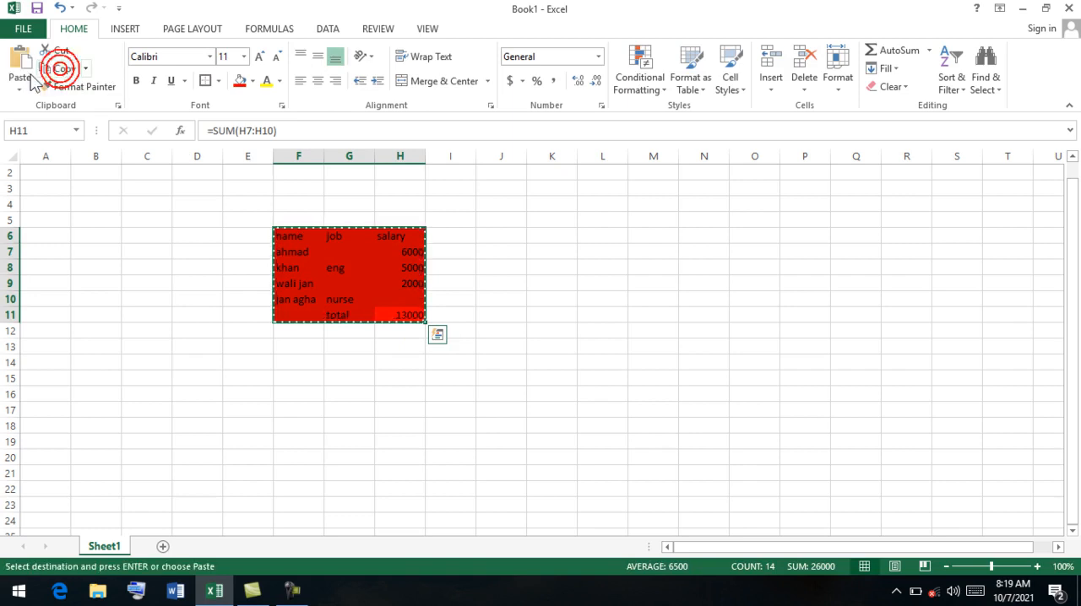
click(579, 424)
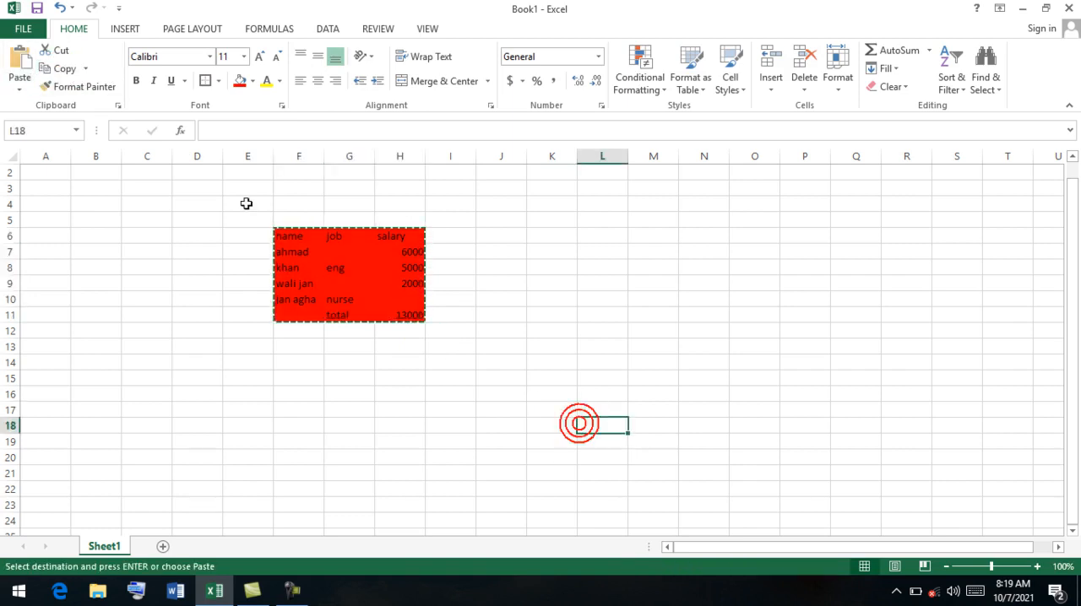
click(15, 83)
click(93, 254)
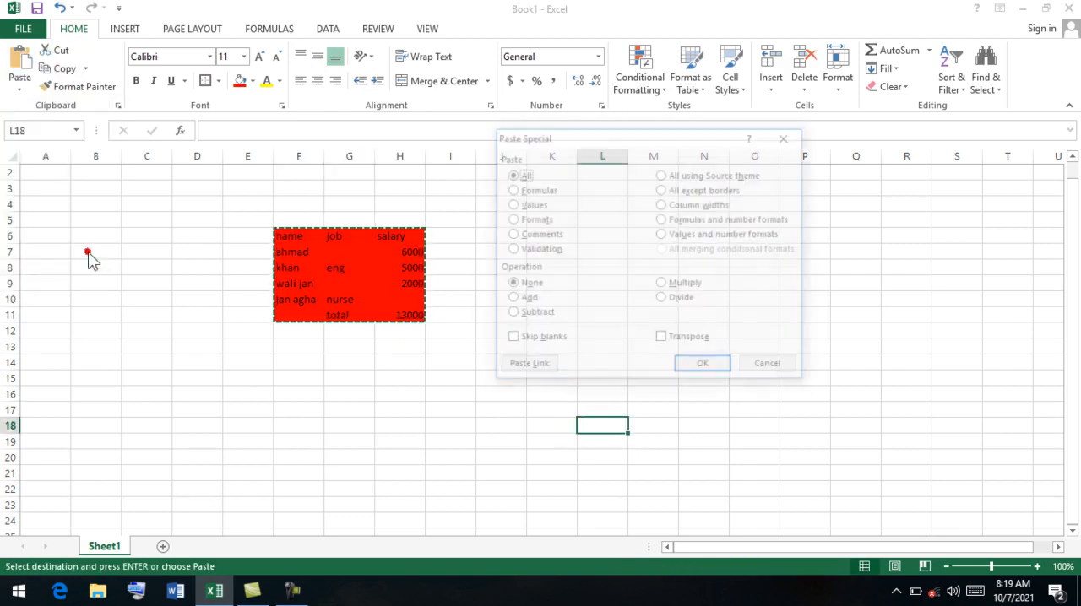
click(525, 339)
click(704, 366)
click(743, 379)
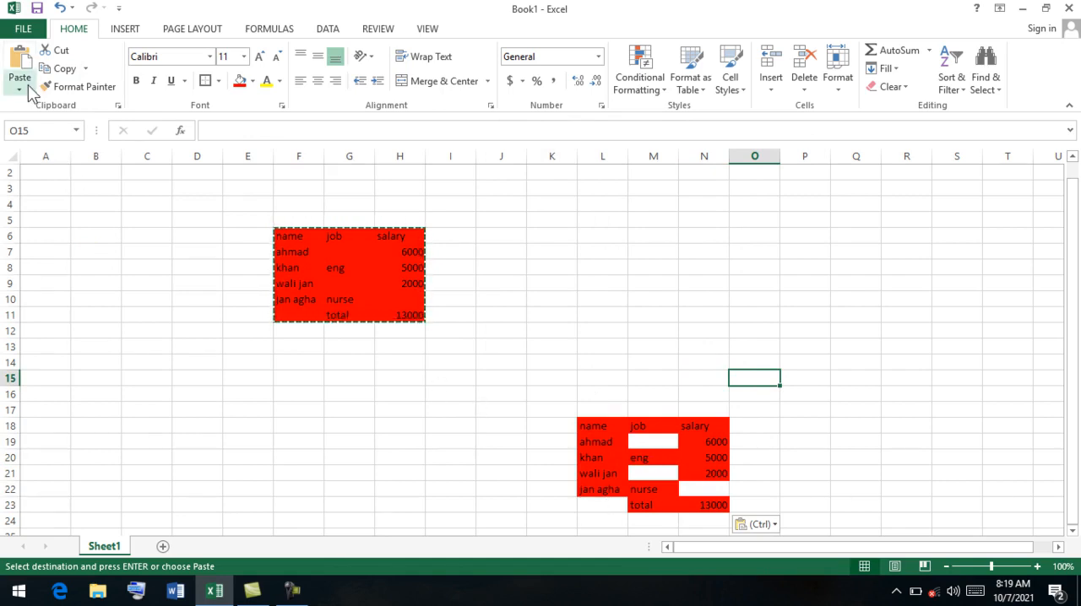
Paste the copied table F6:H11 onto its own cells with the Paste Special option Paste Link.
drag(293, 235, 416, 315)
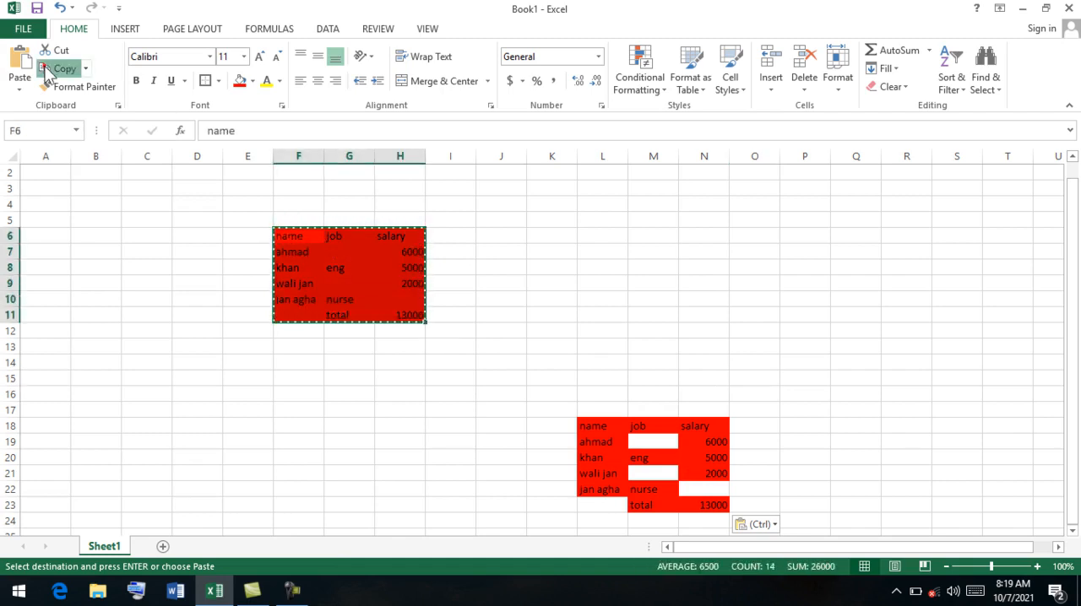
click(21, 89)
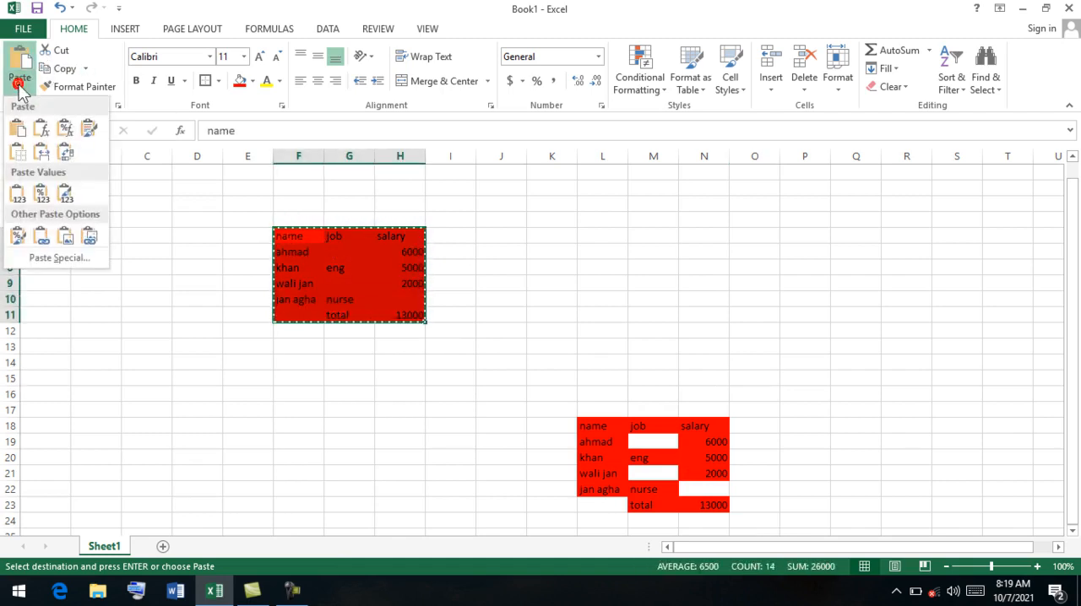
click(84, 260)
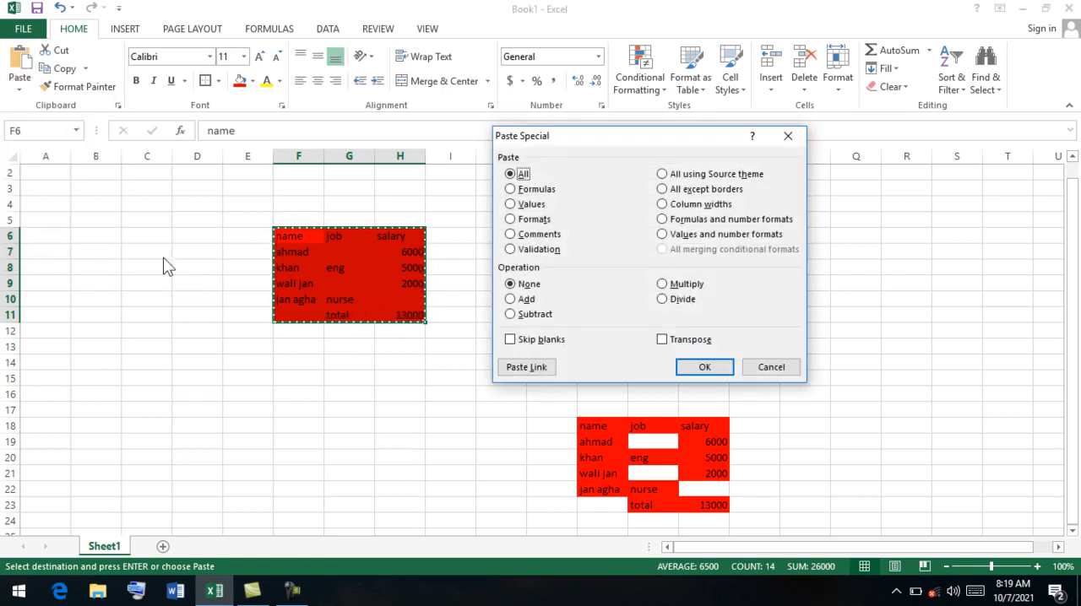
click(541, 368)
click(511, 337)
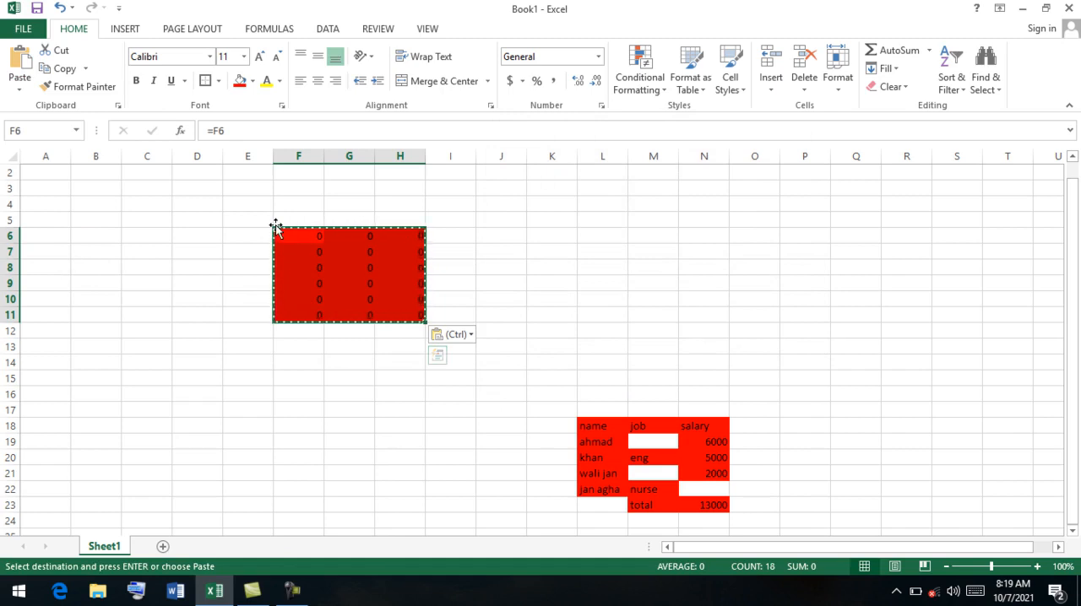
Undo the linked paste and the earlier Skip blanks paste at L18.
key(ctrl+z)
key(ctrl+z)
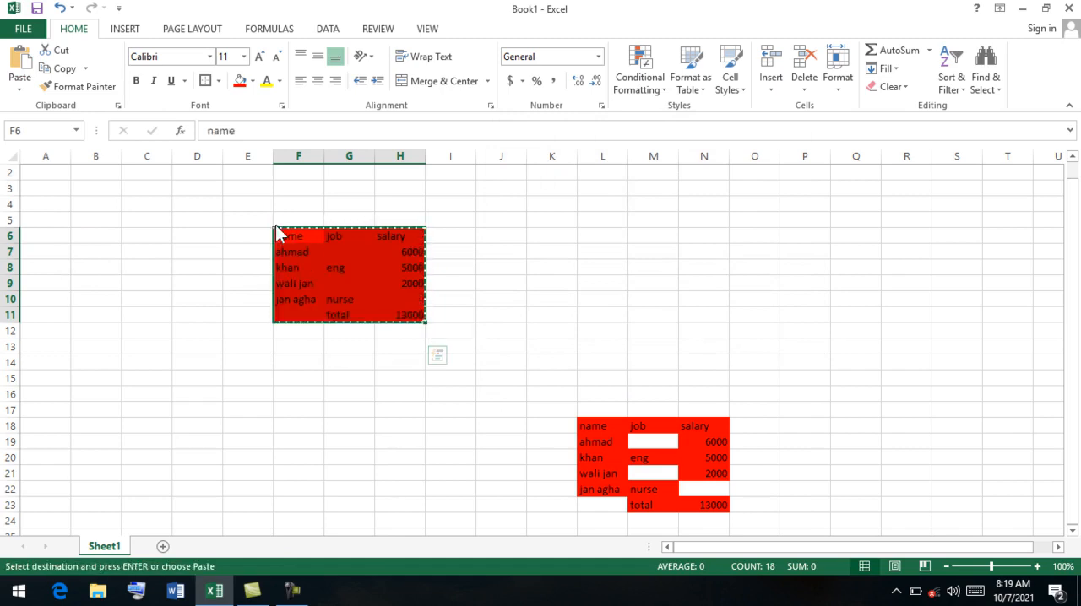
Copy the empty range L18:N23 as a picture as shown on screen, paste it at L11 and move it to around I15.
click(86, 68)
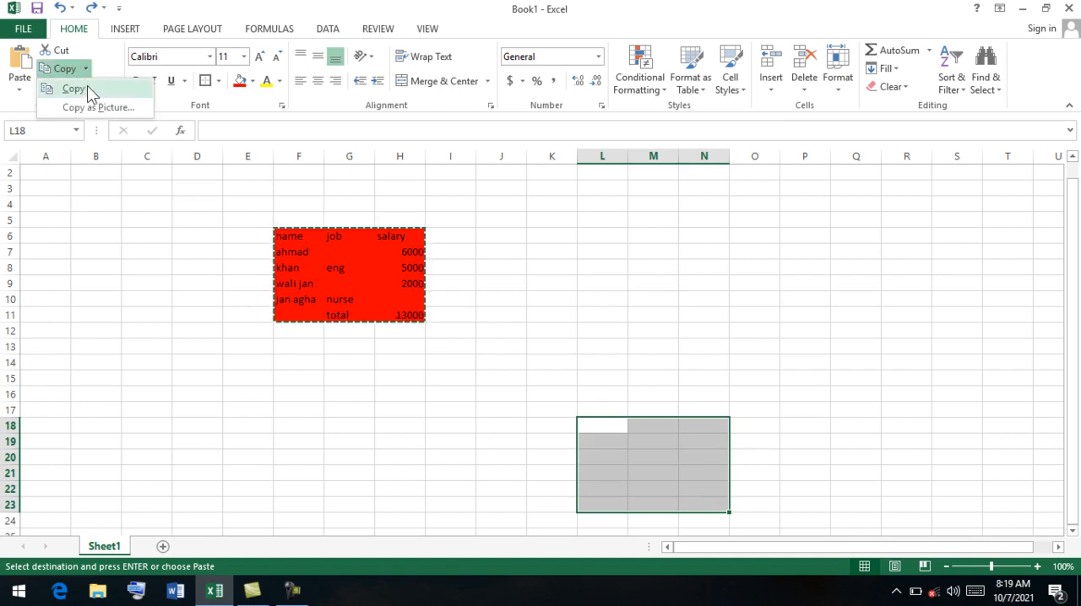
click(82, 107)
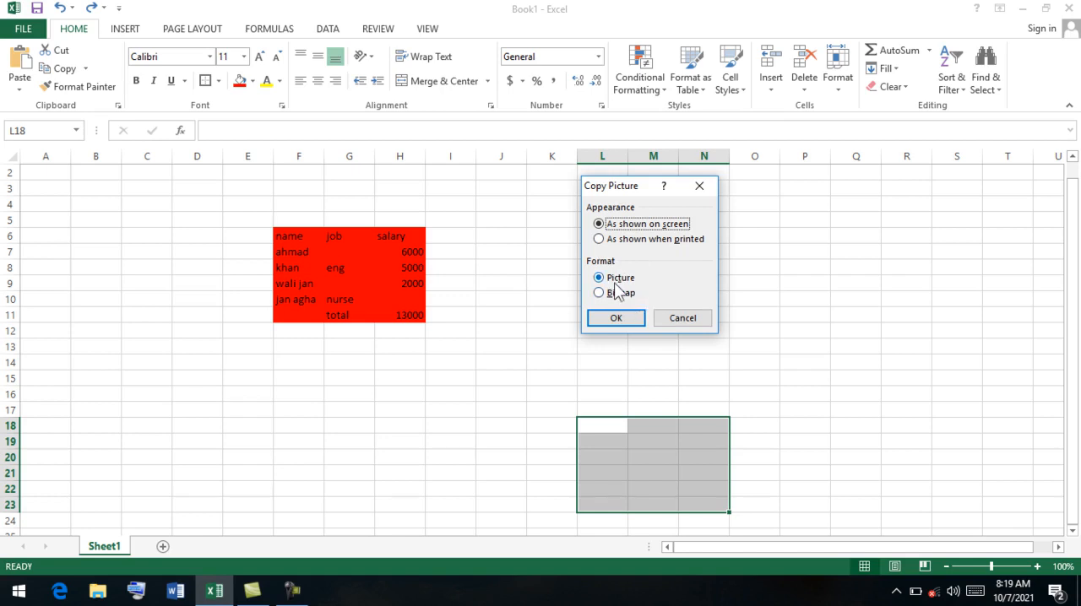
click(617, 317)
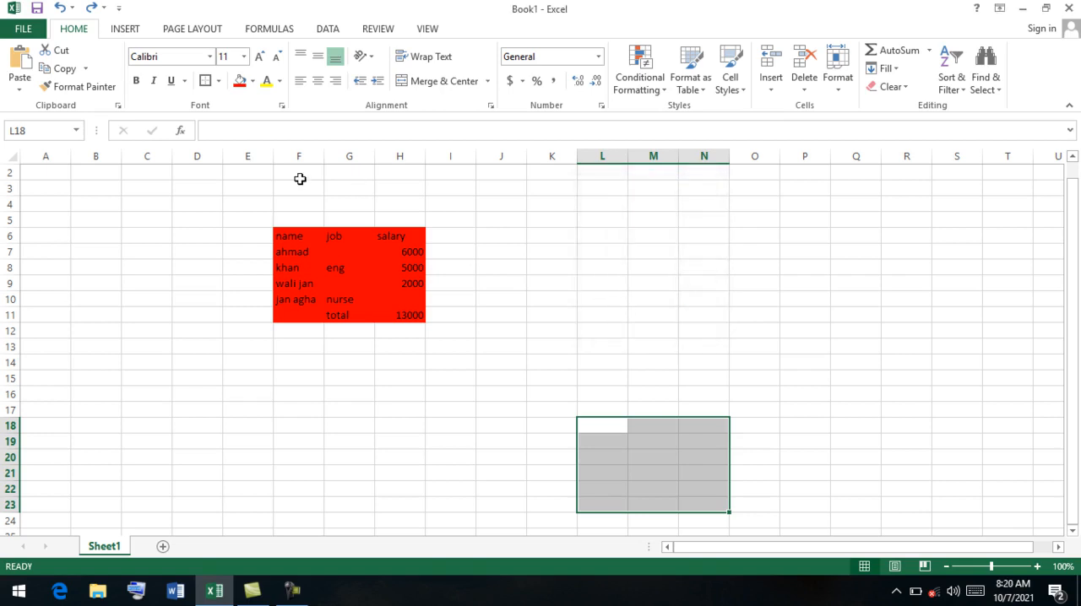
click(578, 319)
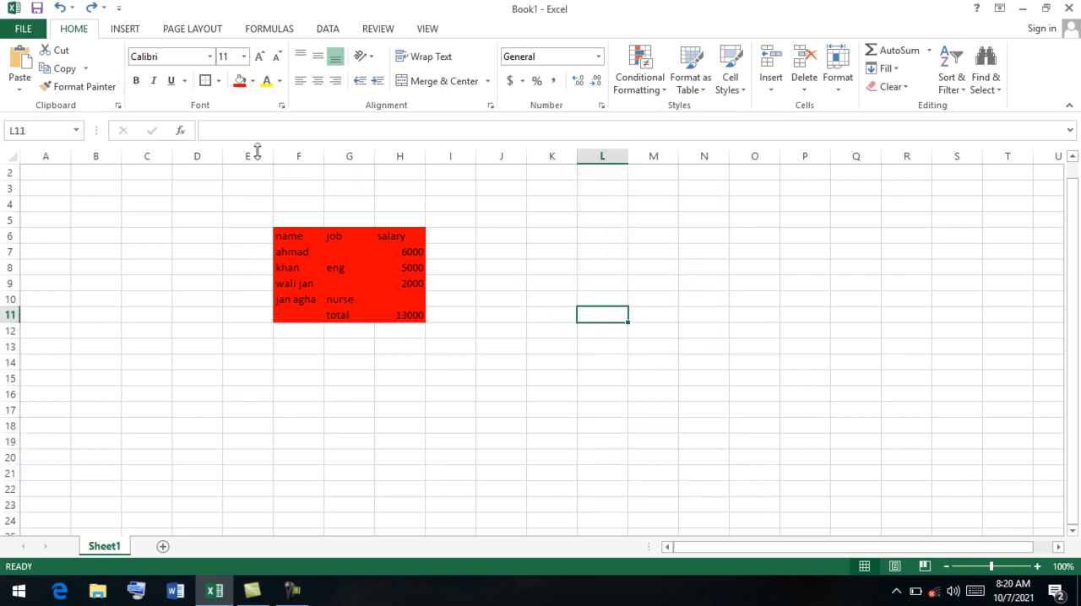
click(20, 84)
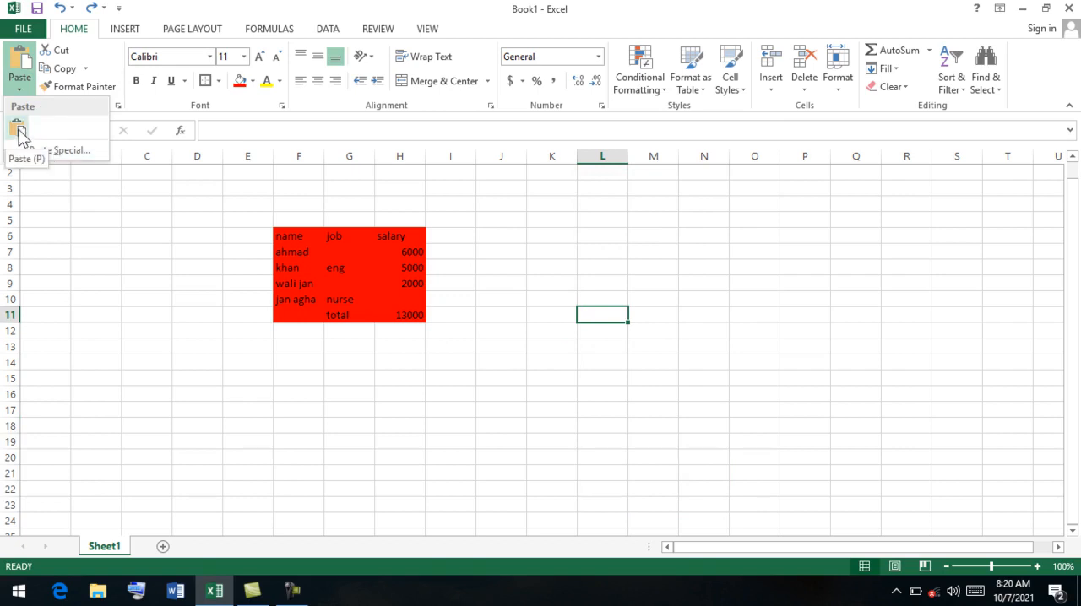
click(18, 130)
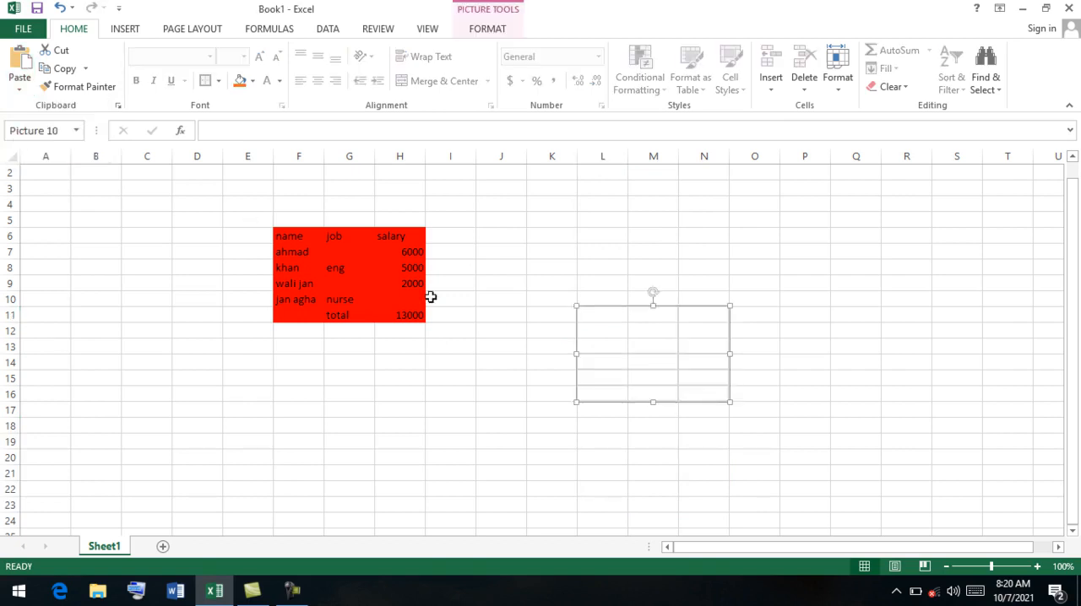
drag(613, 338, 460, 402)
Copy the table F6:H11 as a picture, with appearance As shown on screen and format Picture.
drag(415, 312, 289, 236)
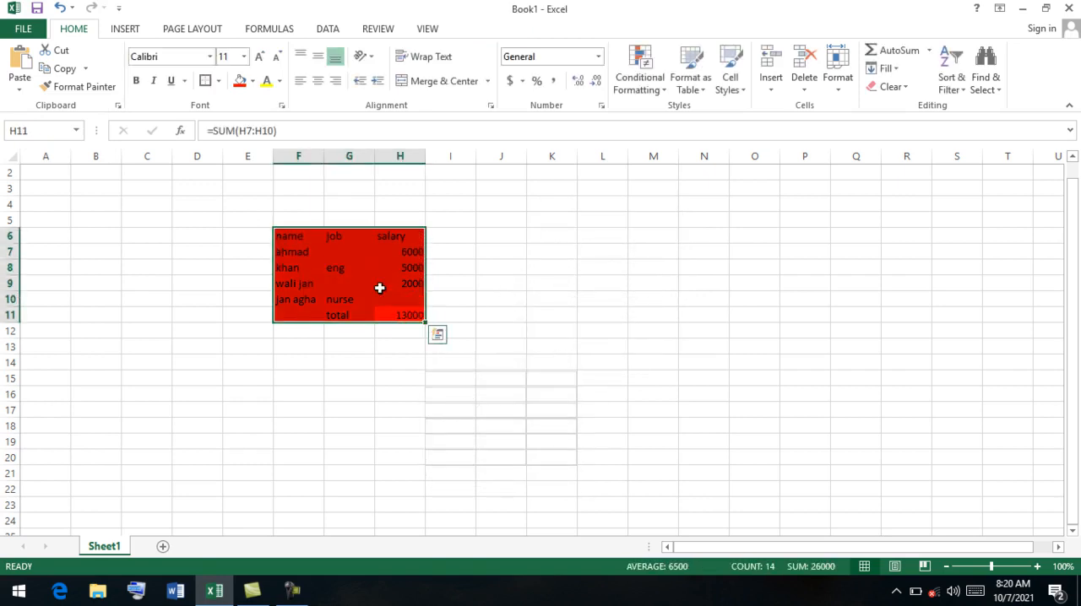
click(85, 68)
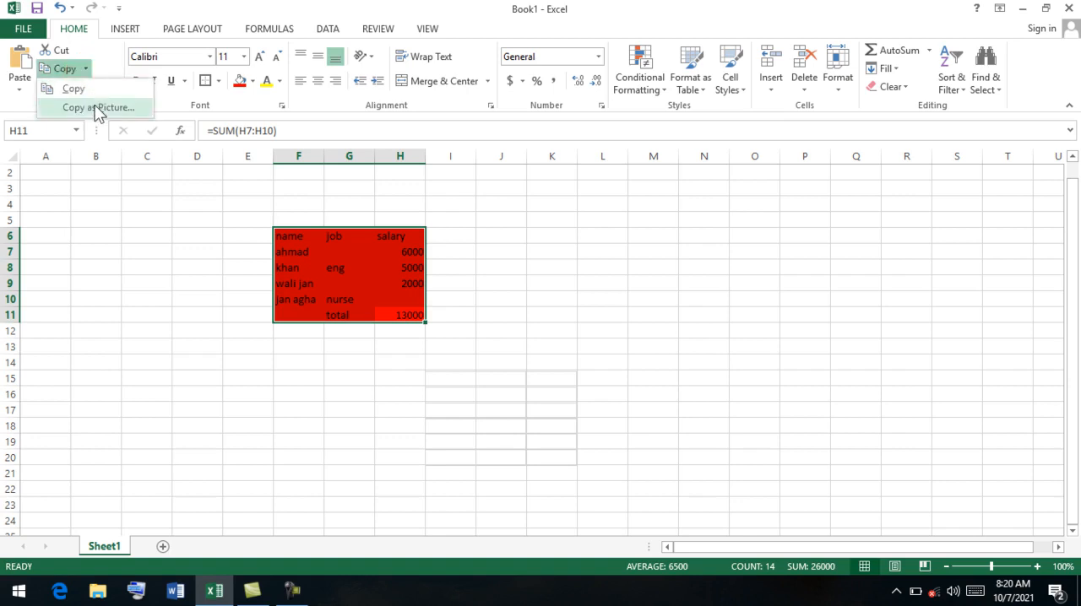
click(98, 108)
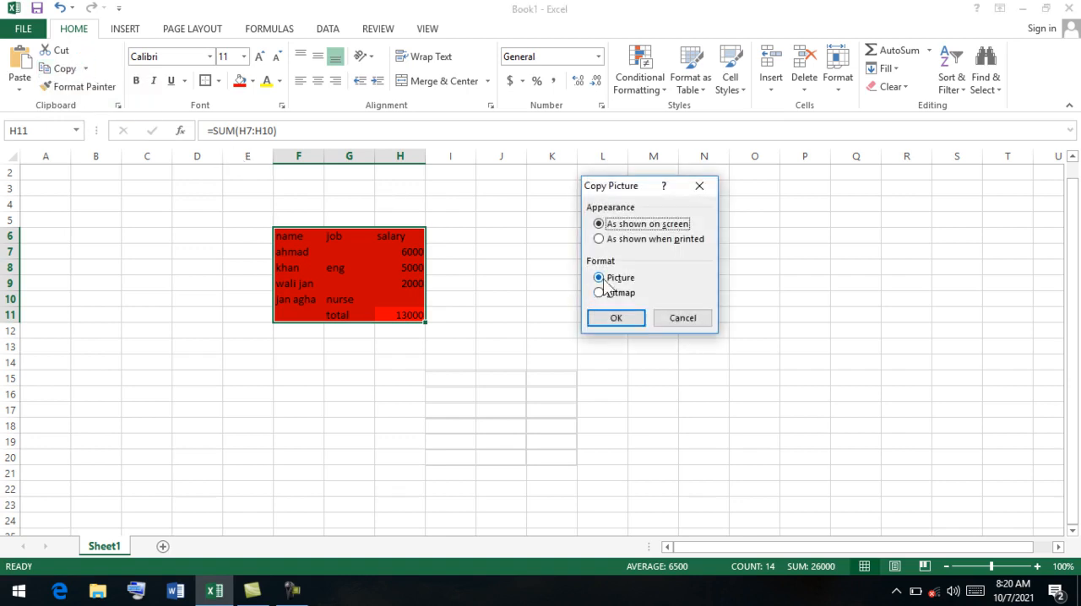
click(618, 320)
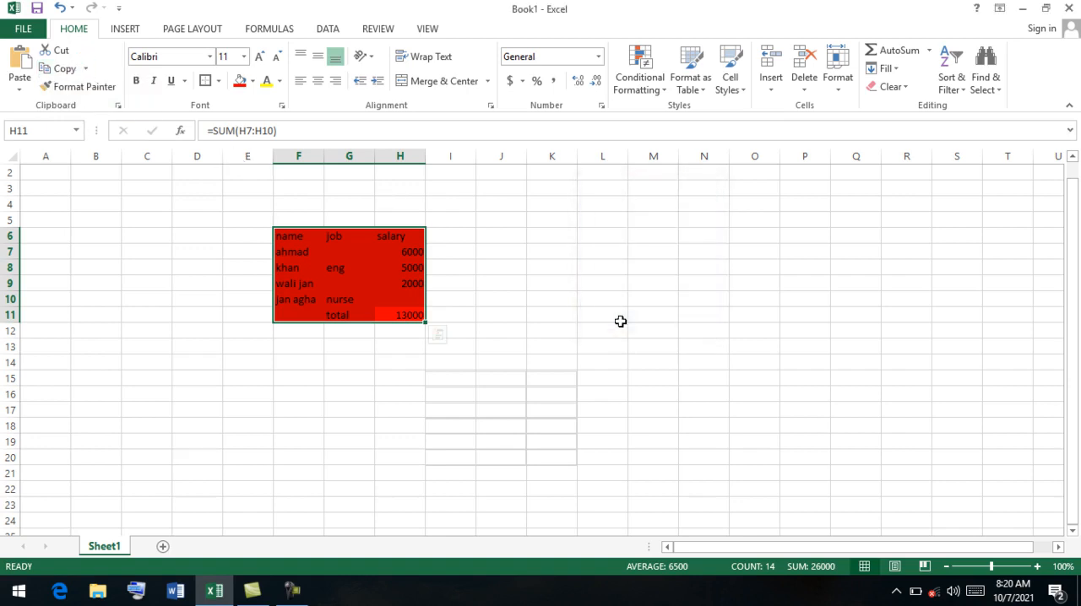
Paste the copied table image at K12 as Picture (Enhanced Metafile) through Paste Special and move it up beside the table.
click(17, 90)
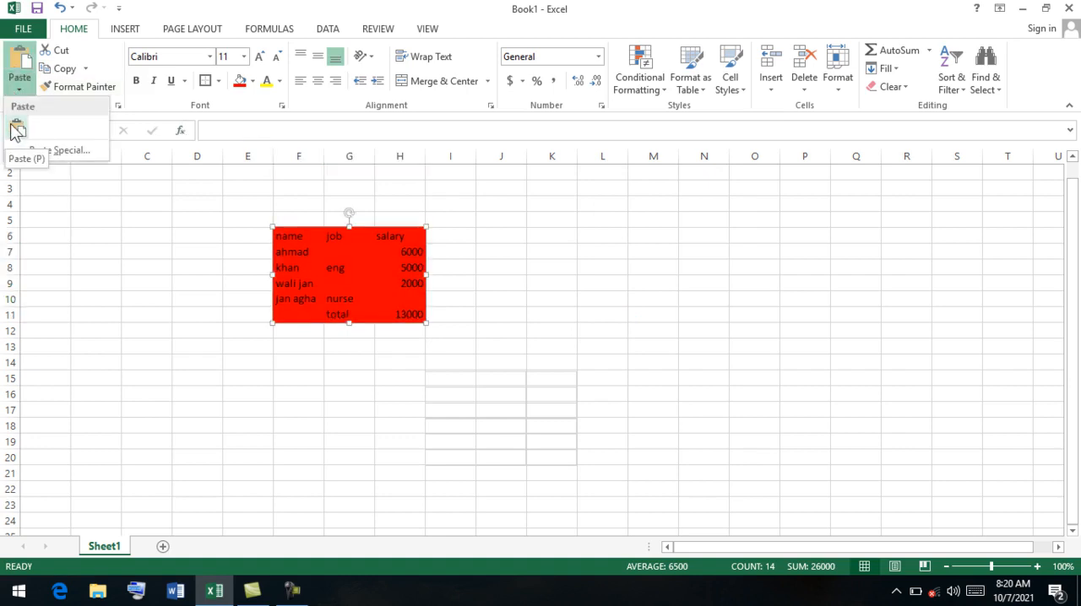
click(565, 329)
click(564, 329)
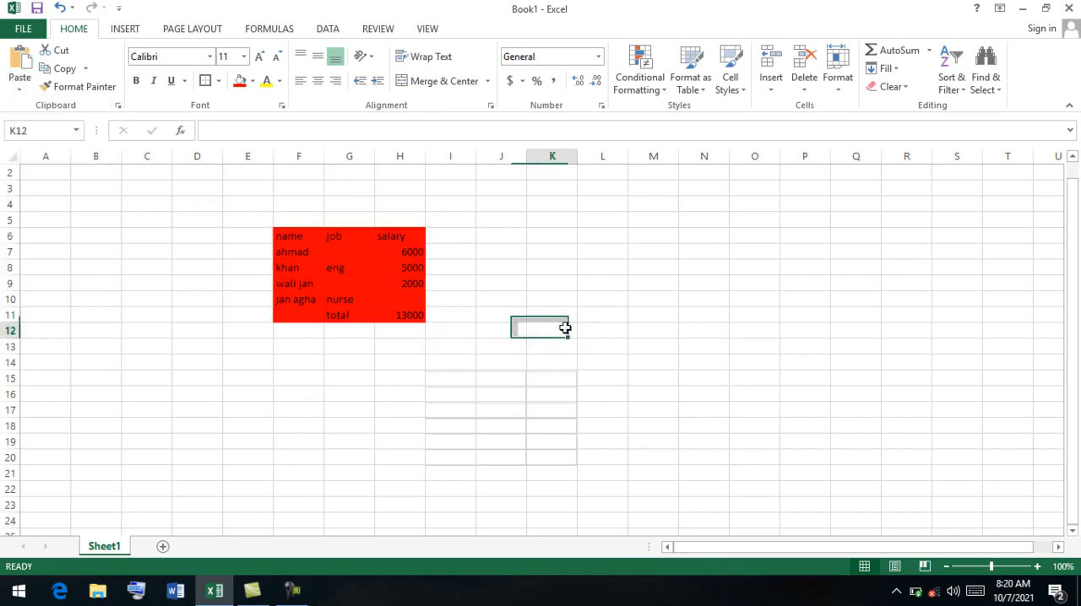
click(23, 96)
click(51, 150)
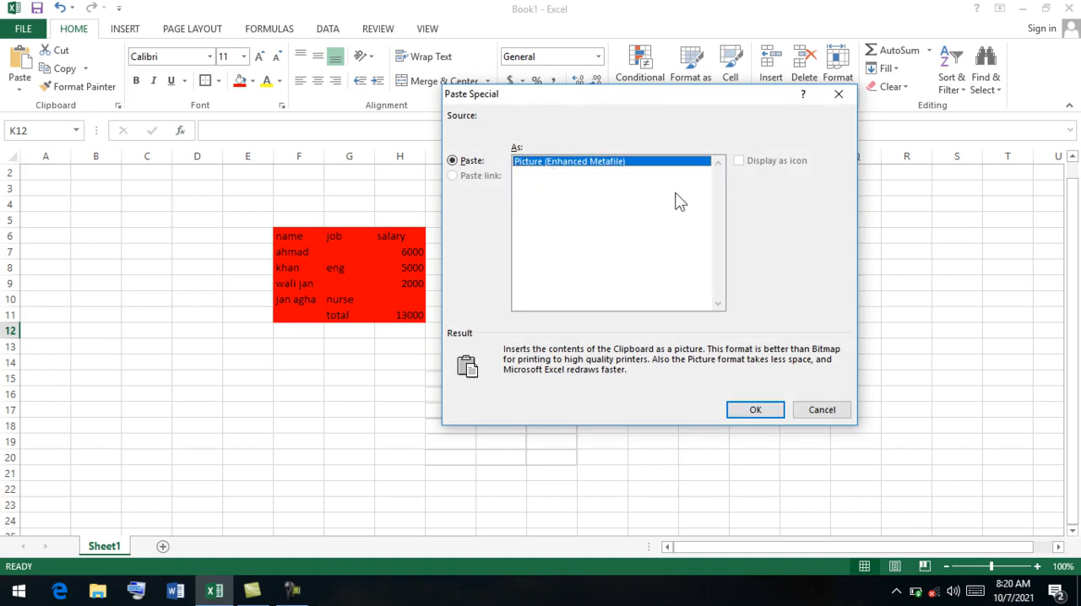
click(756, 409)
drag(640, 380, 629, 308)
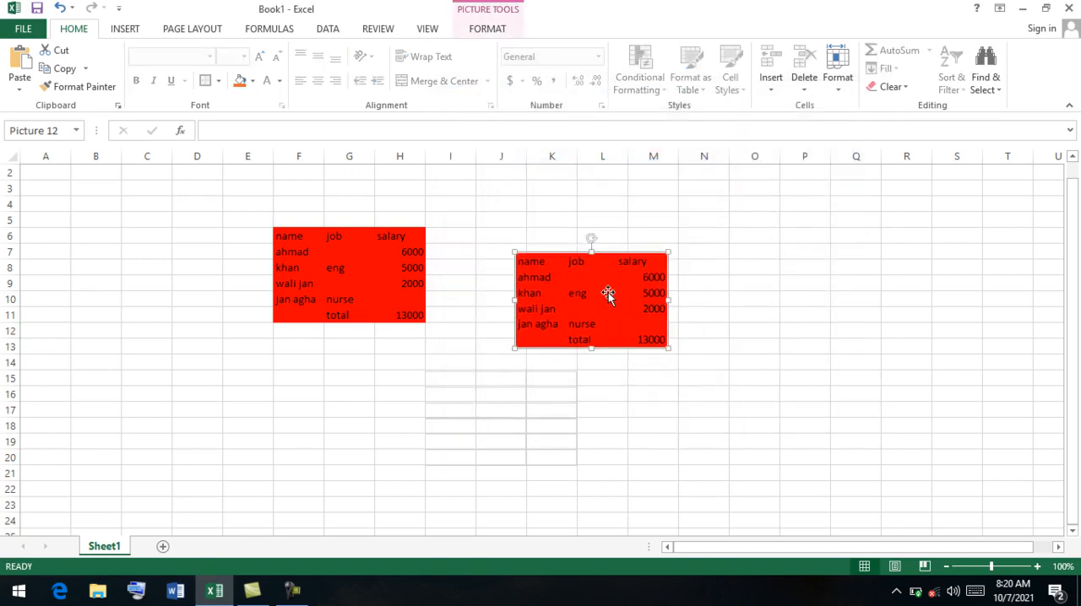
click(20, 84)
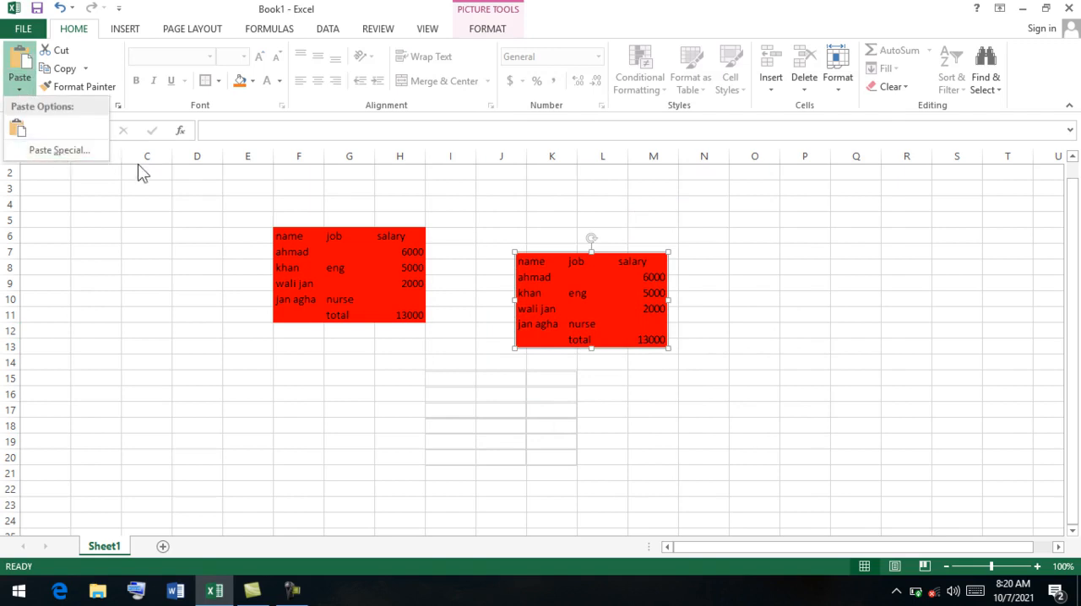
click(362, 255)
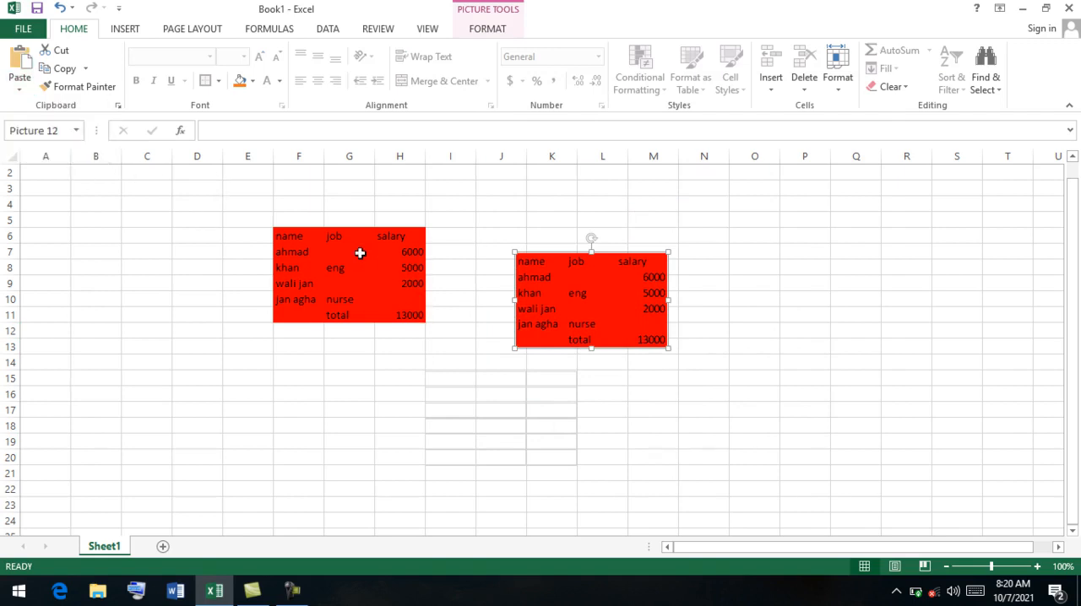
click(338, 252)
click(85, 68)
click(85, 67)
Cut the table F6:H11 and paste it at cell H17.
drag(403, 239, 297, 309)
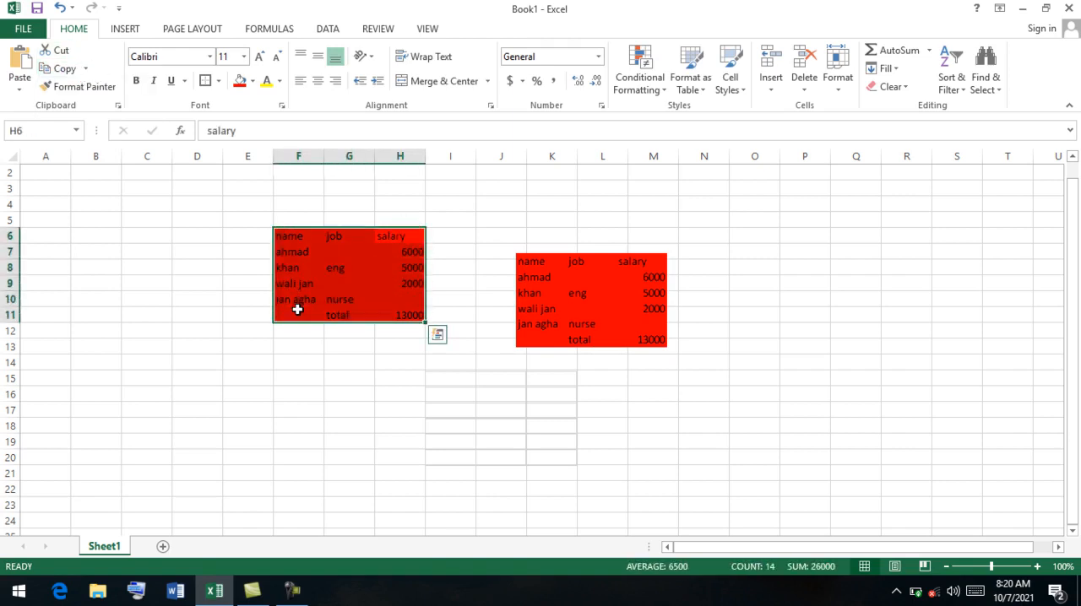
click(64, 47)
click(413, 407)
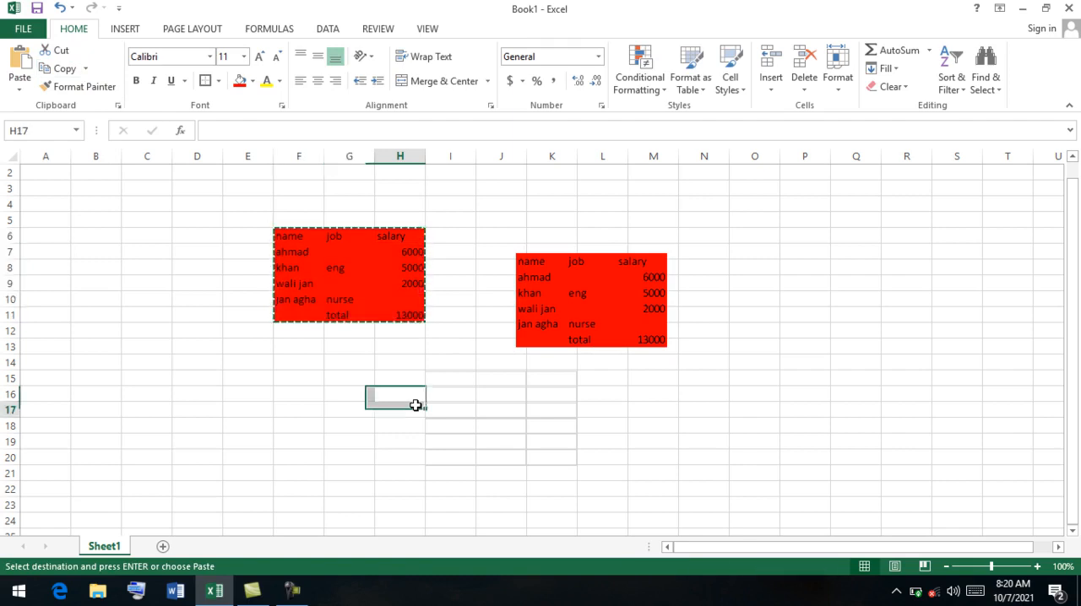
click(20, 72)
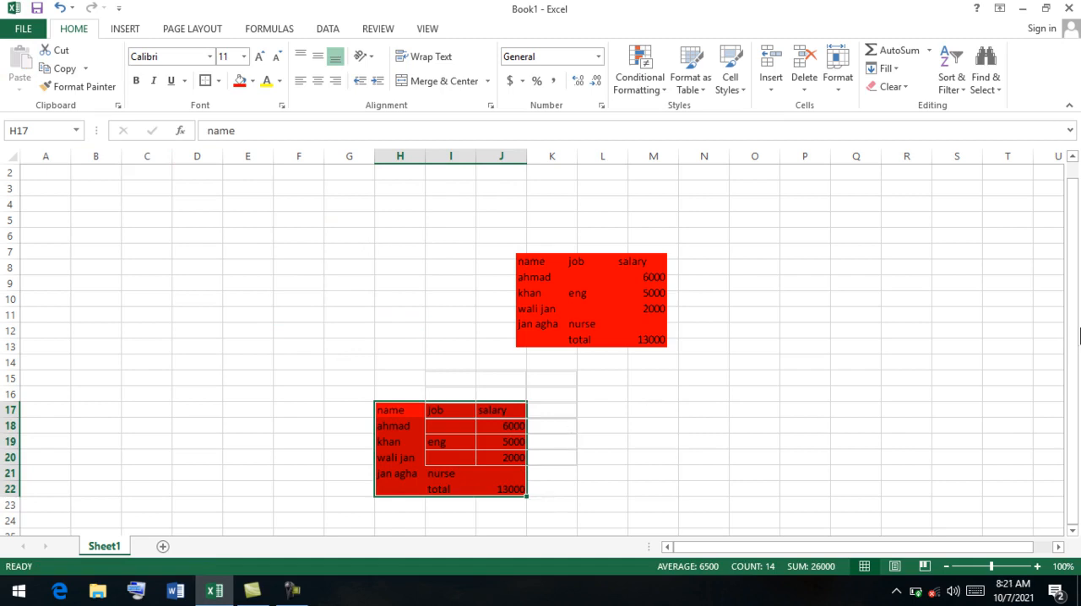
Delete the pasted picture of the salary table.
drag(1074, 336, 1074, 370)
click(654, 336)
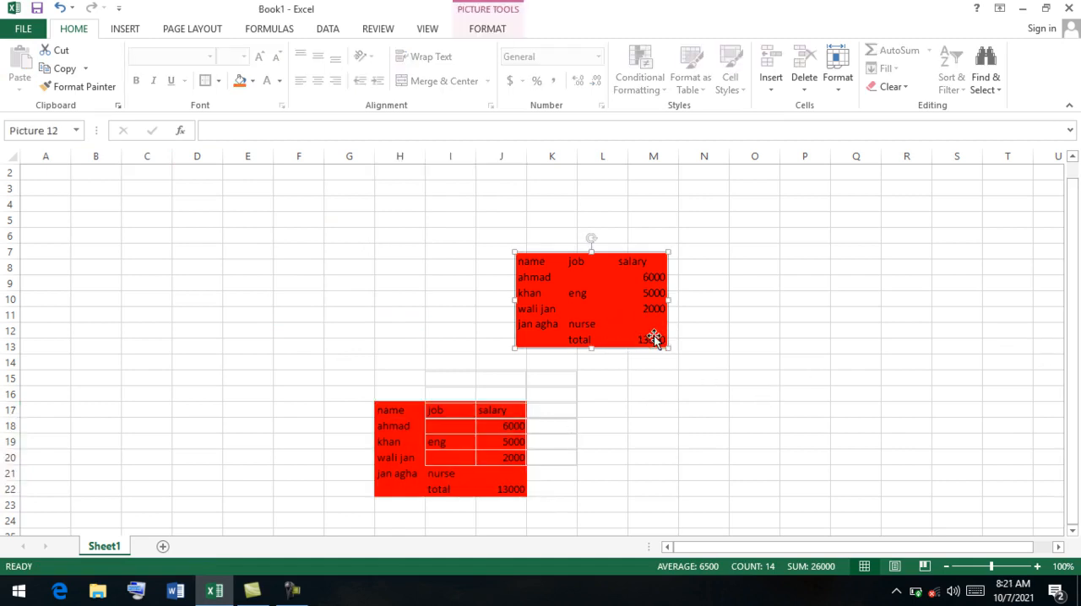
key(Delete)
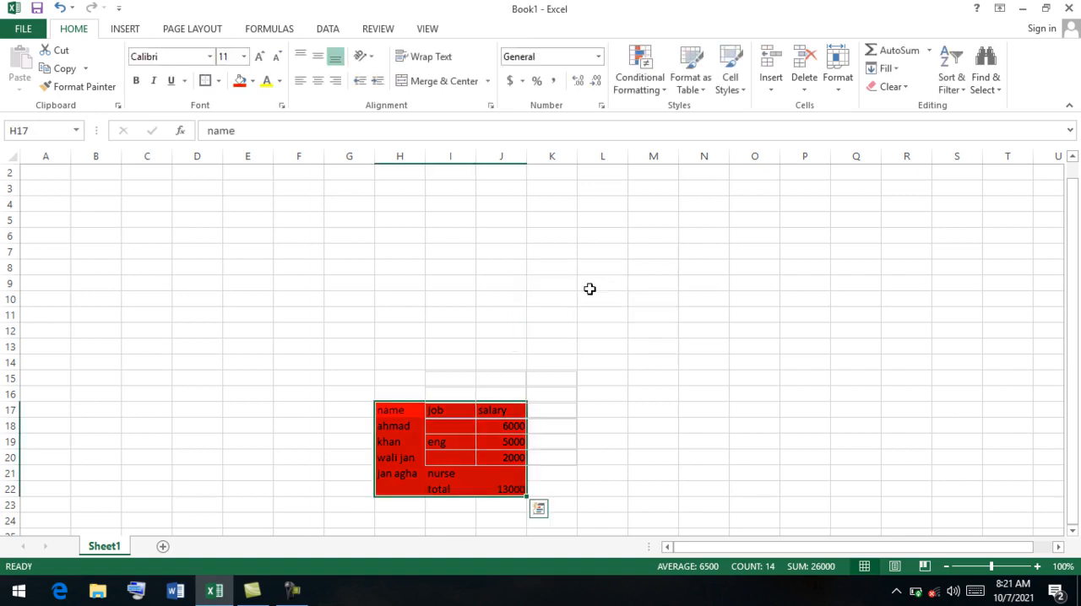
Undo repeatedly, past the table move, pictures, red fill and salary column, until only the plain name and job columns remain.
key(ctrl+z)
key(ctrl+z)
key(ctrl+z)
key(ctrl+z)
key(ctrl+z)
key(ctrl+z)
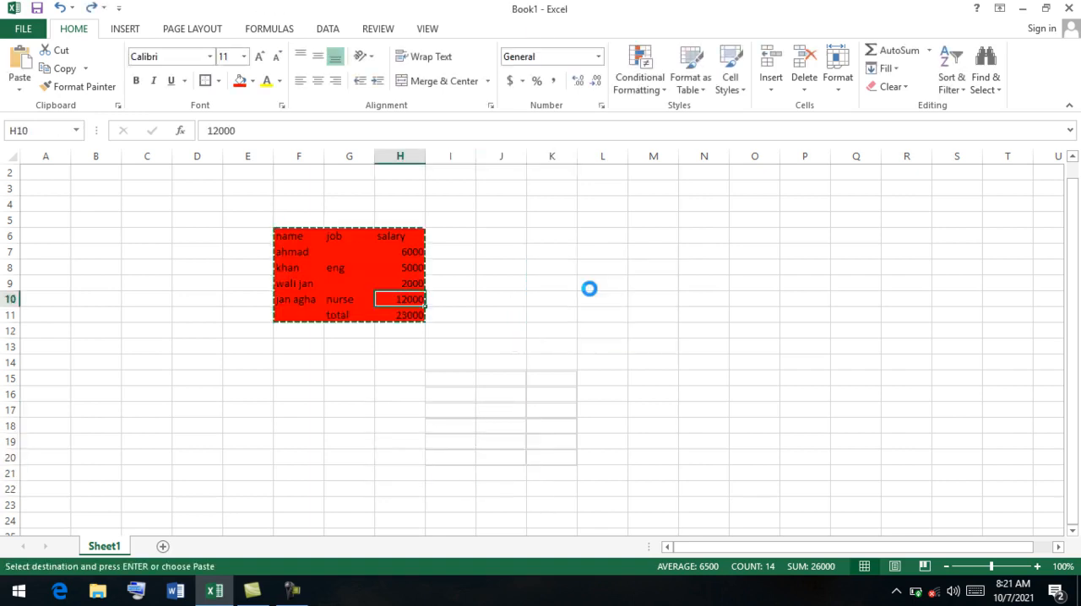
Enter the sentence "the quick brown fox jumps over the lazy dog" in cell G14.
click(358, 361)
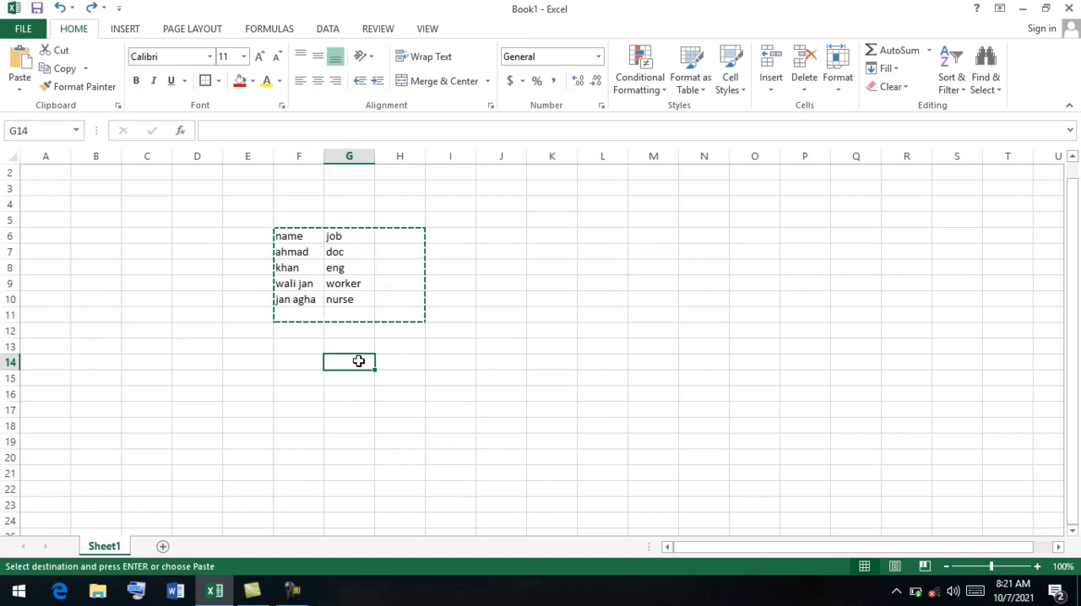
text(the quick brown fox jumps)
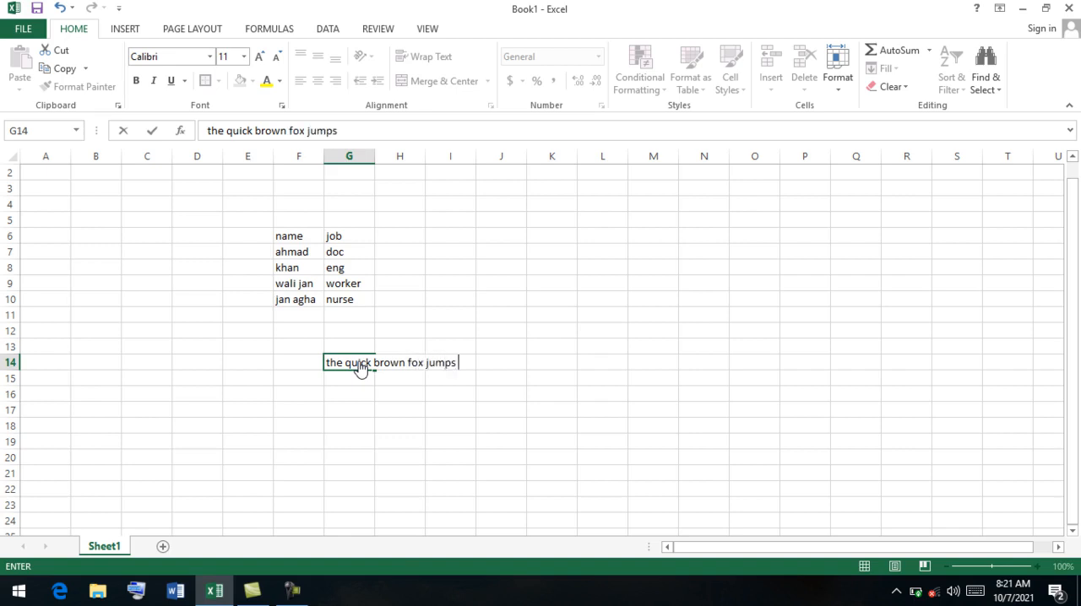
text(the lazy dog)
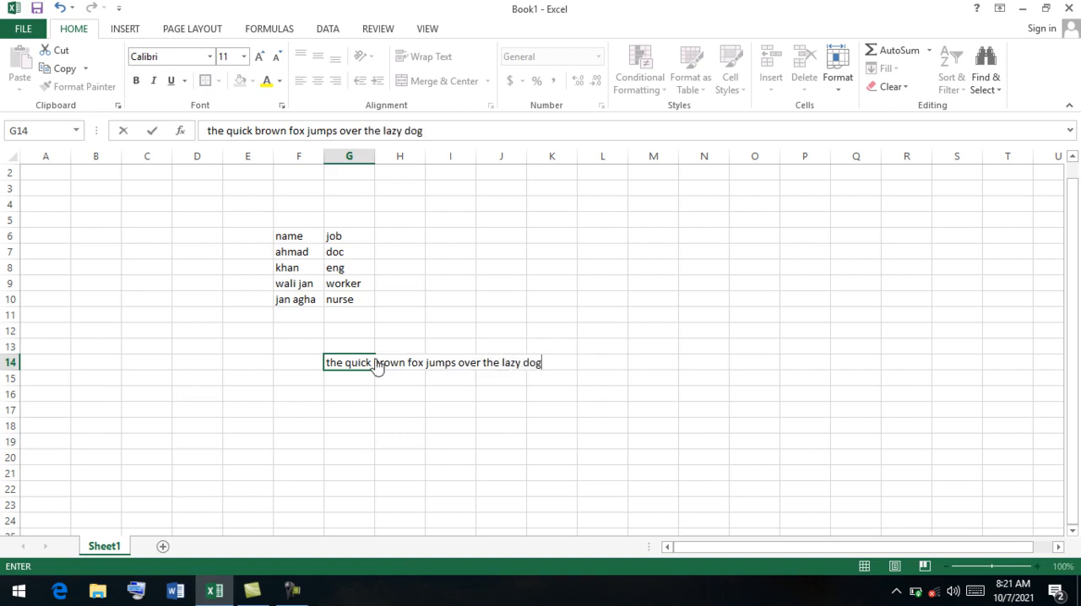
Change the font color of the whole sentence in cell G14 to red.
click(546, 372)
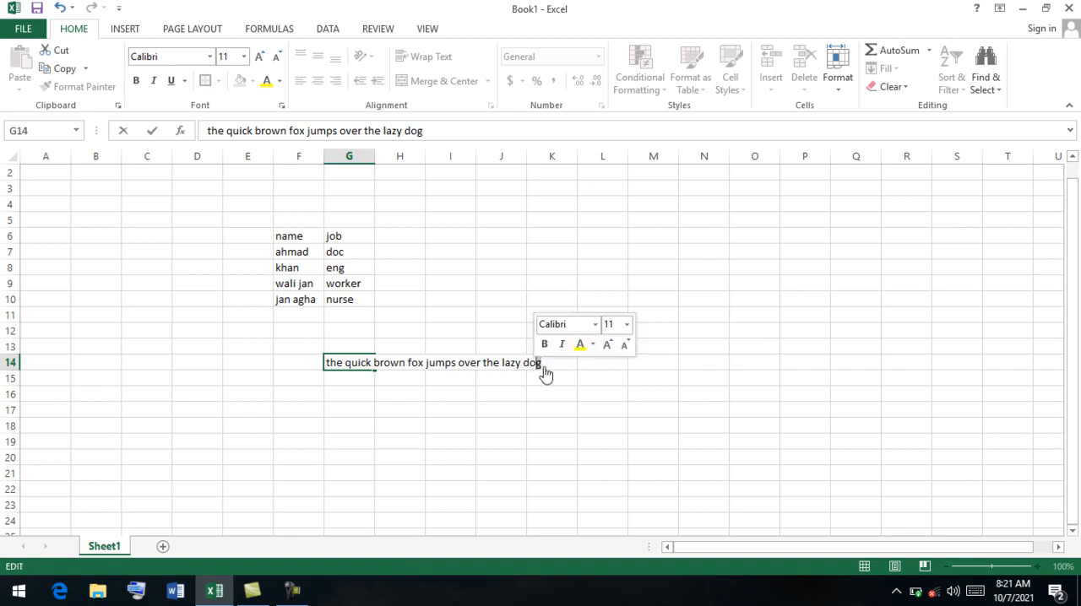
drag(546, 367, 338, 373)
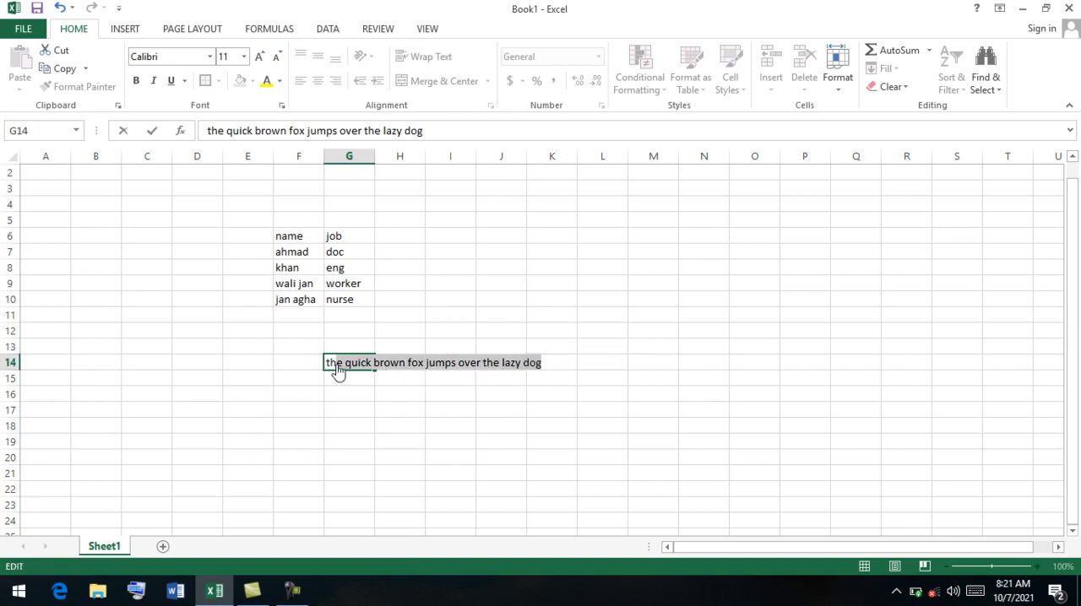
click(266, 82)
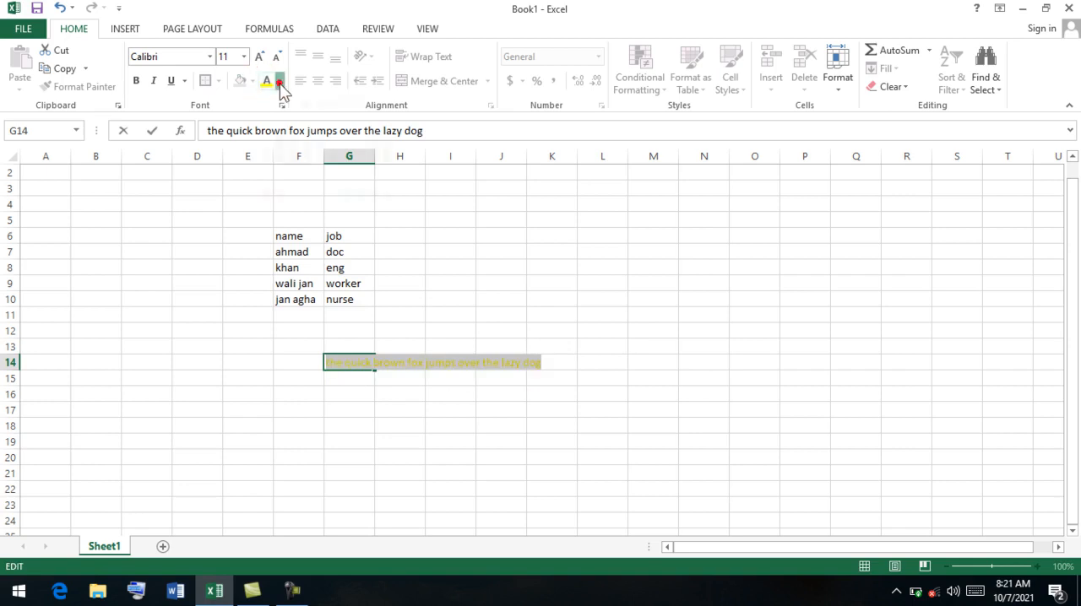
click(280, 81)
click(280, 136)
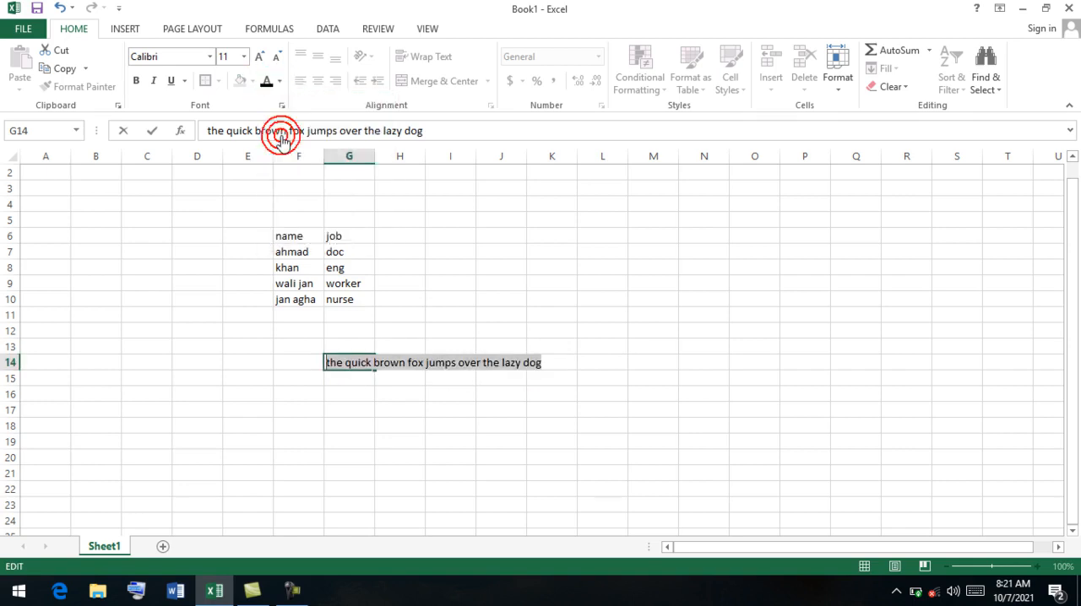
click(281, 82)
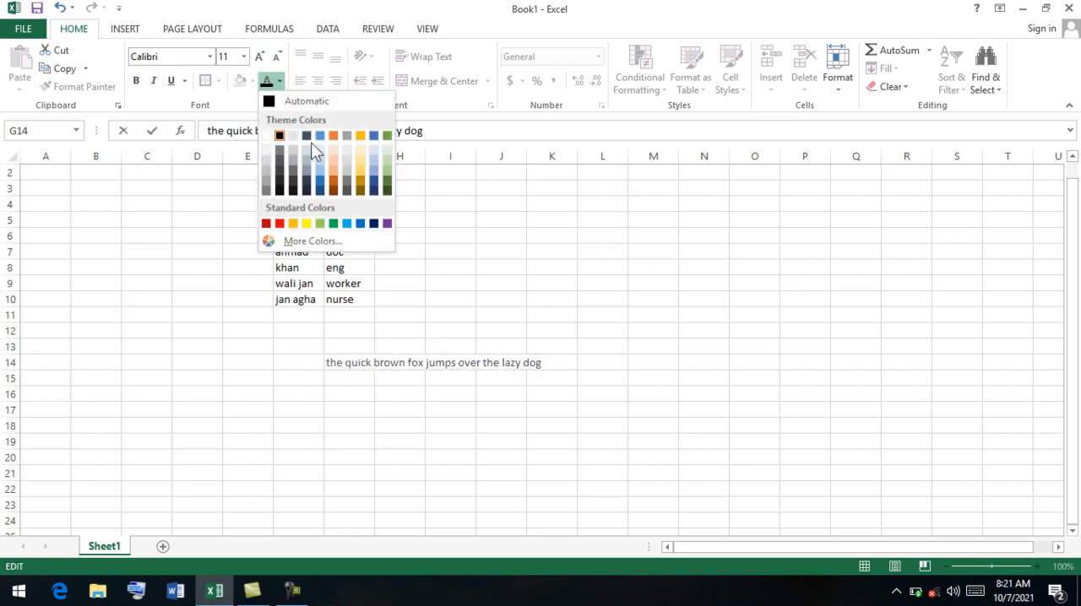
click(279, 223)
click(436, 412)
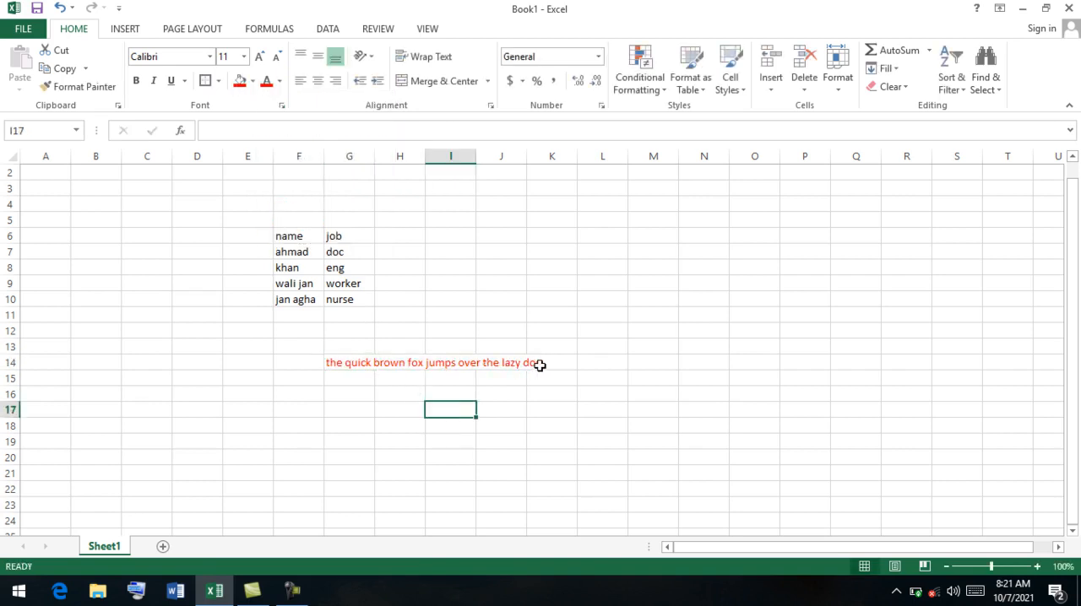
key(ctrl+z)
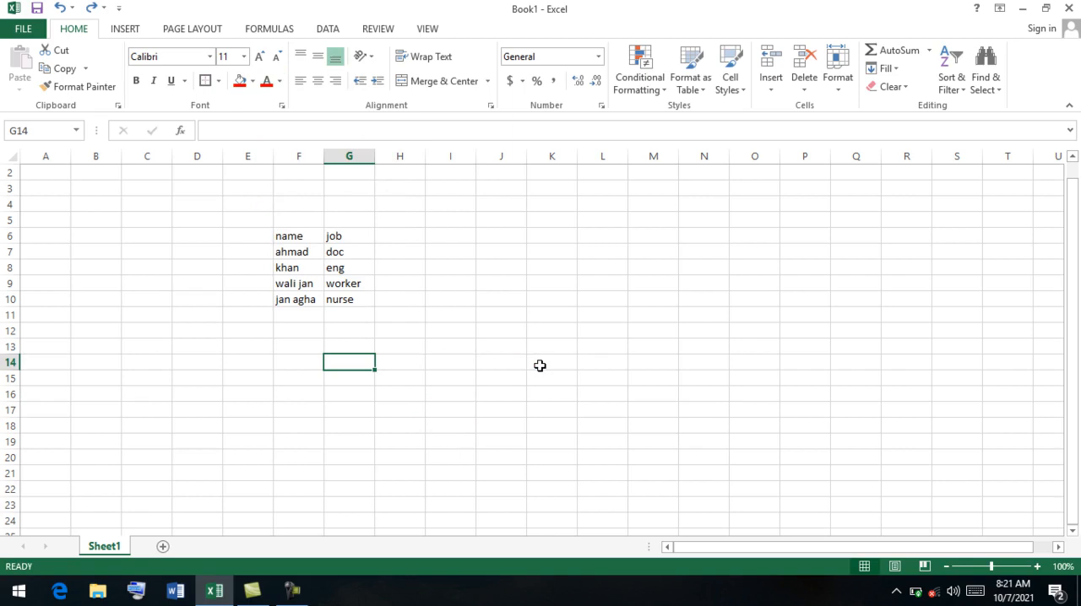
key(ctrl+y)
drag(525, 369, 349, 365)
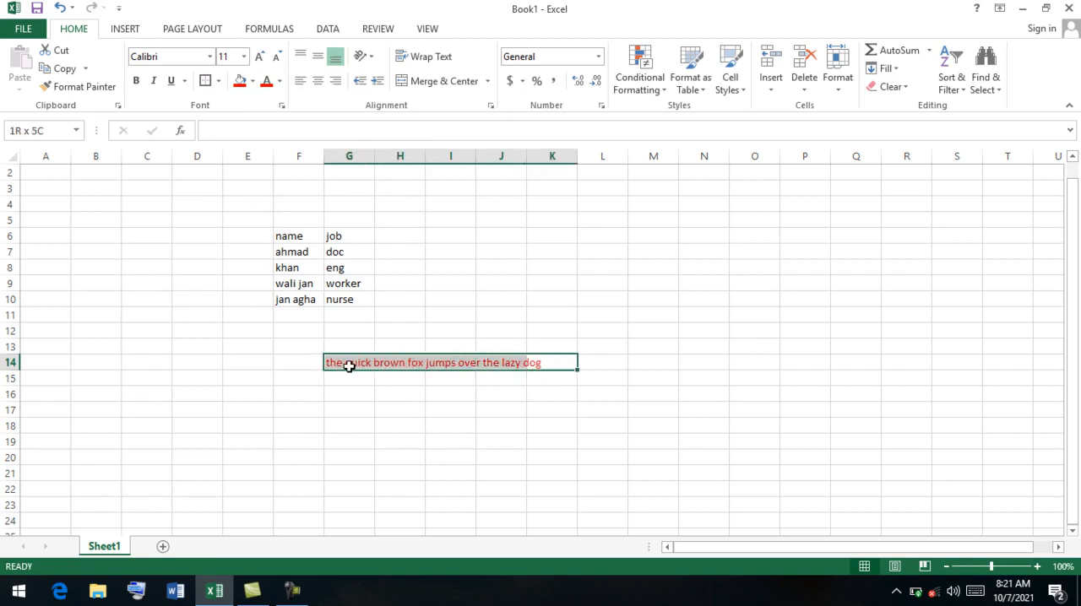
Enter the sentence "afghanistan is the best country in the world" in cell G16.
click(349, 397)
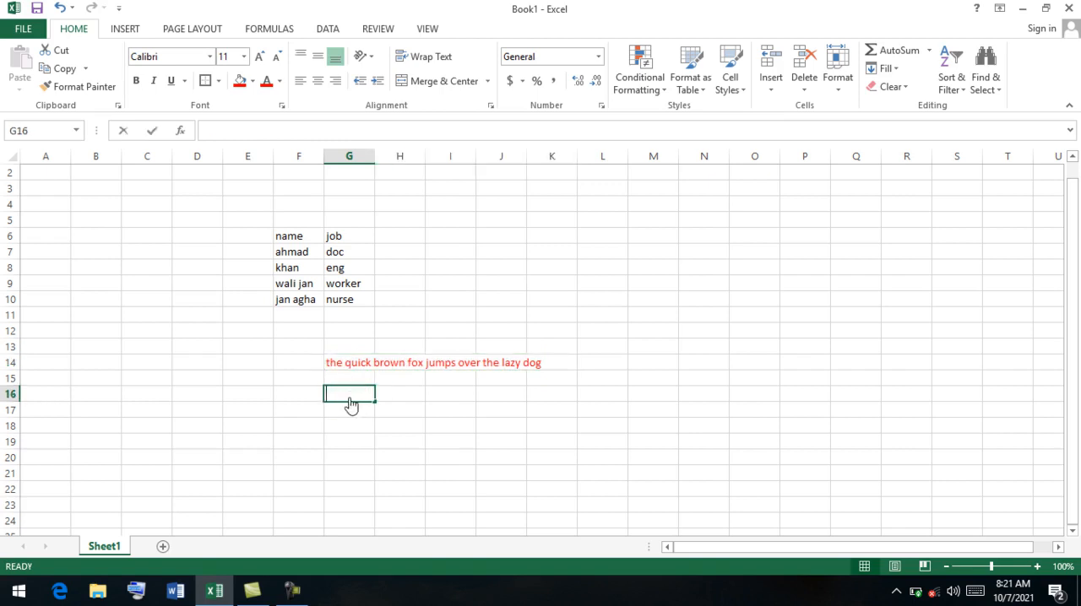
text(afghanist)
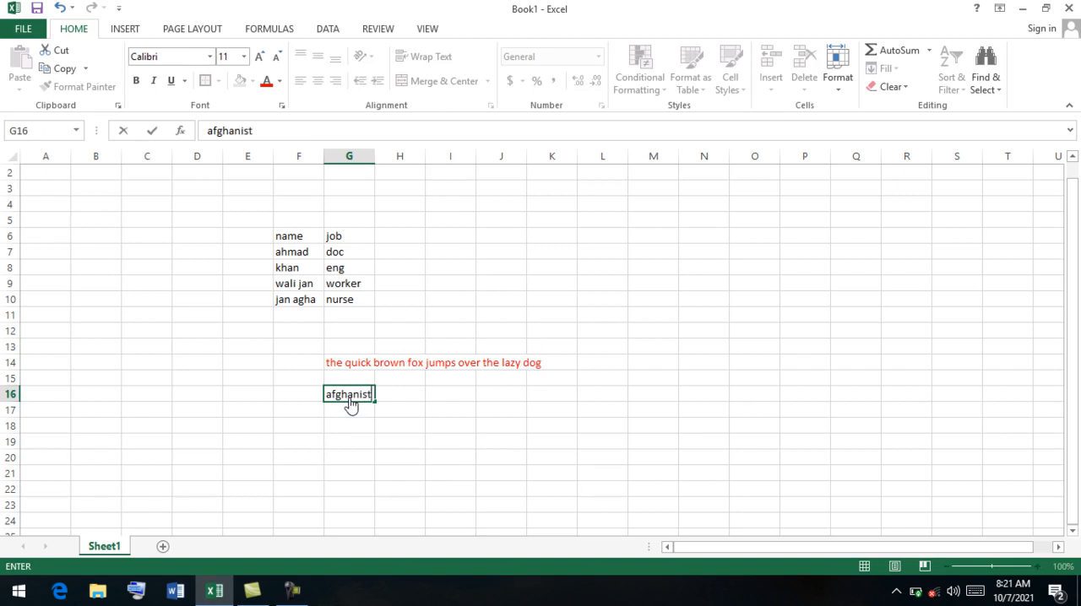
text(an is the b)
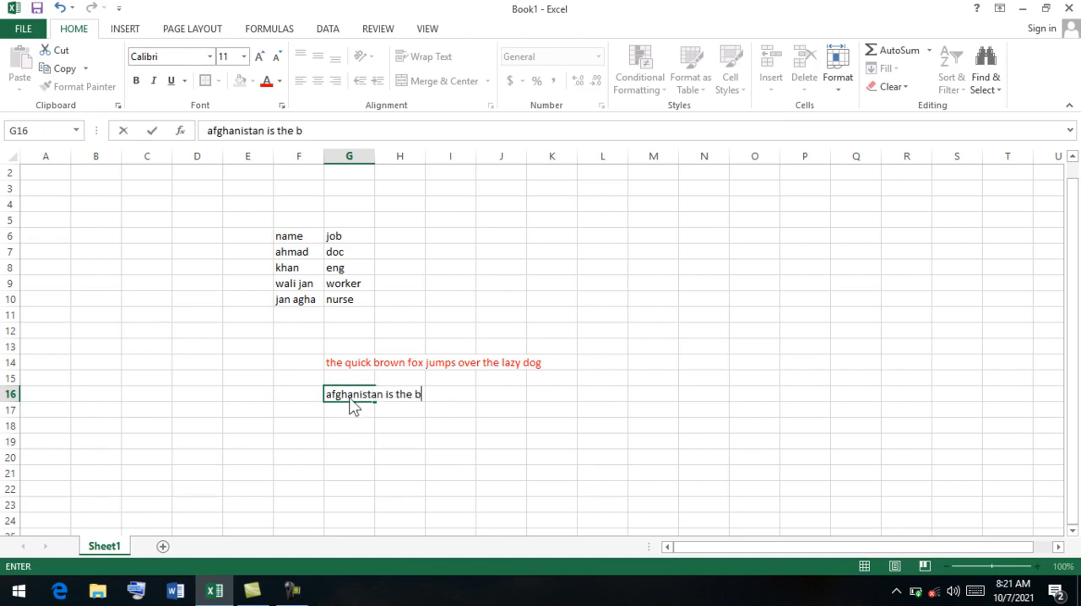
text(est count)
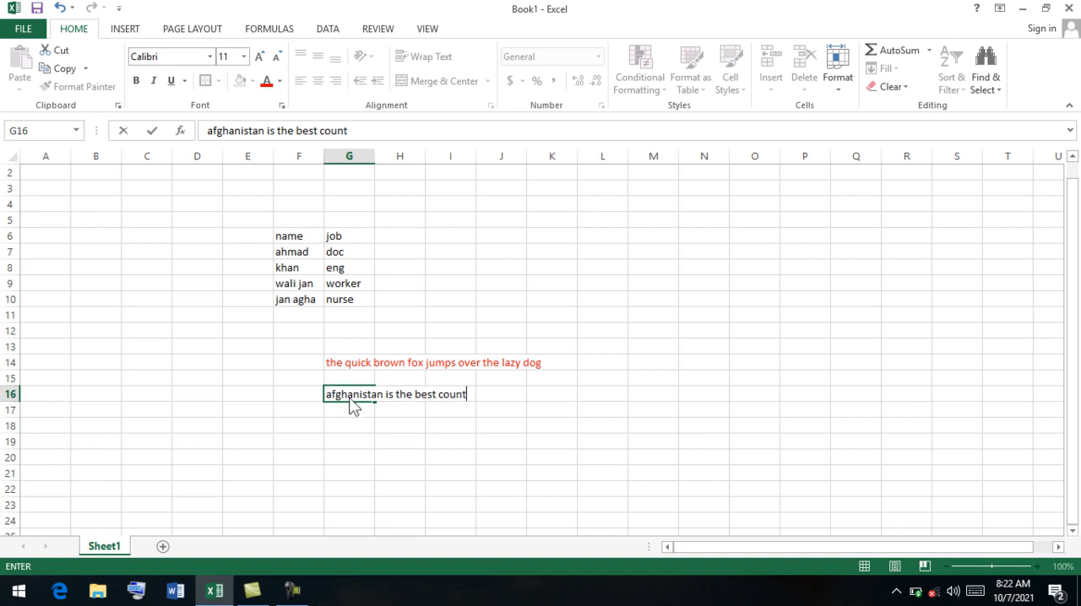
text(ry in the world)
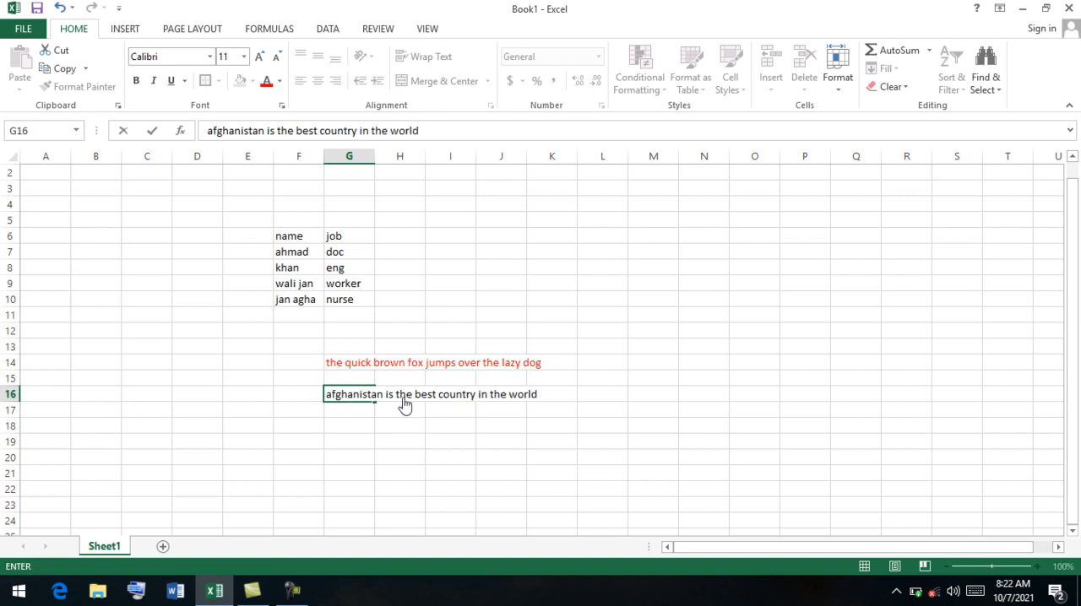
click(521, 368)
Copy the formatting of G14:K14 onto G16:K16 with Format Painter.
drag(539, 364, 349, 366)
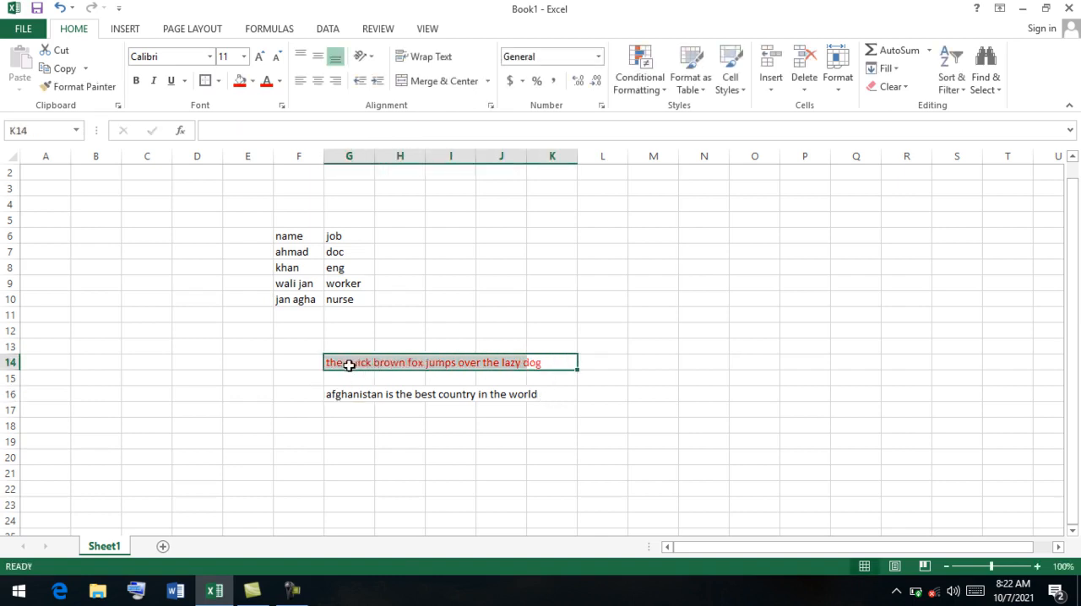
click(76, 88)
drag(332, 395, 537, 401)
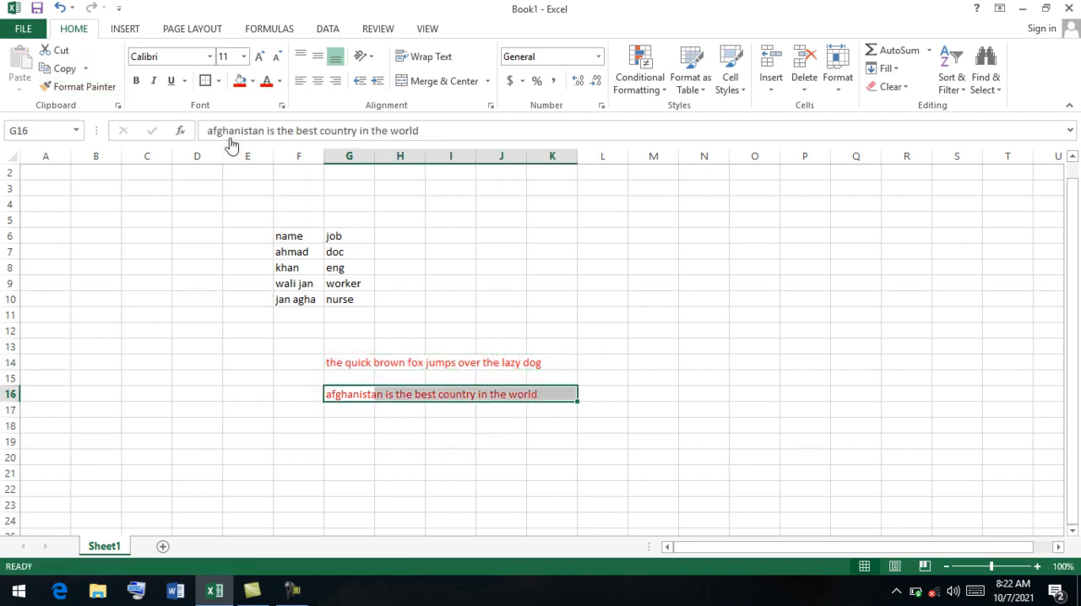
Increase the font size of the Afghanistan sentence in row 16 to 28.
double_click(260, 57)
double_click(260, 58)
double_click(260, 57)
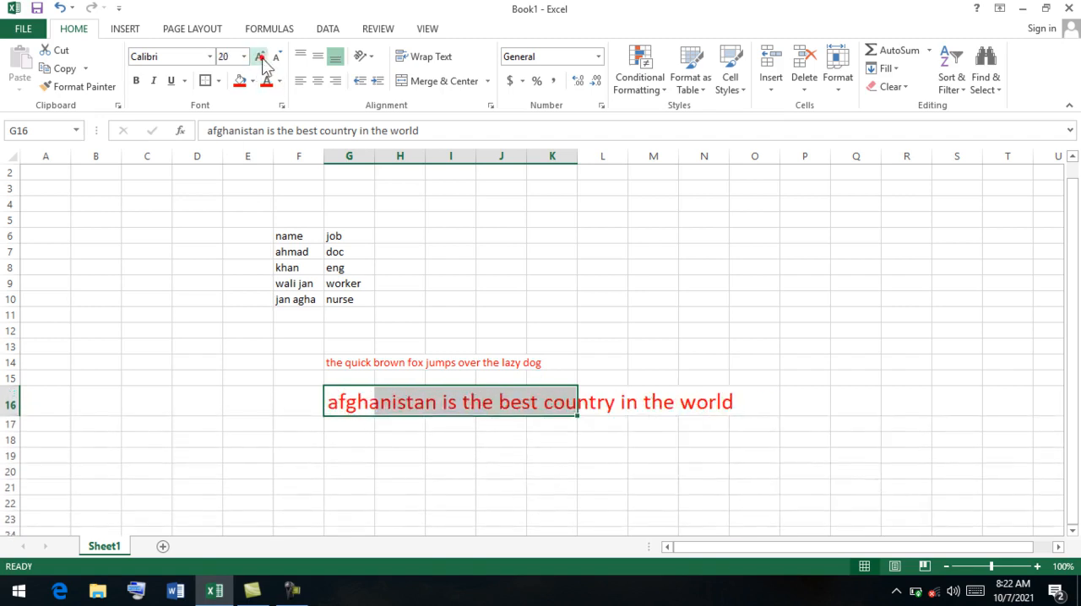
double_click(260, 57)
click(260, 58)
Copy the formatting of G16:P16 onto the fox sentence in row 14 with Format Painter, starting at cell F14.
drag(812, 403, 355, 410)
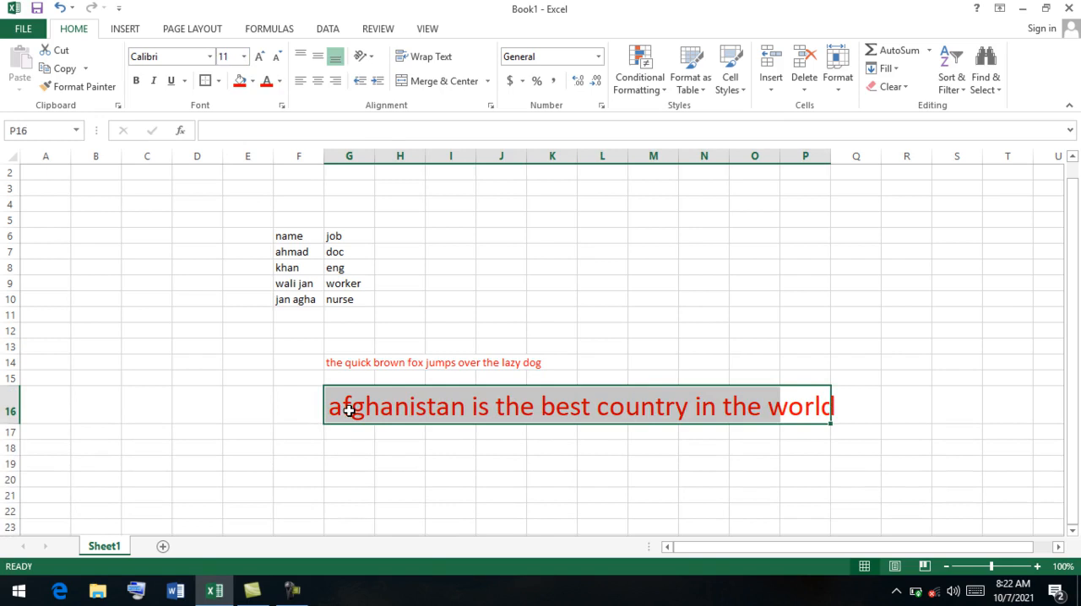
click(89, 86)
mouse_move(313, 365)
mouse_down()
mouse_move(426, 384)
mouse_move(415, 360)
mouse_up()
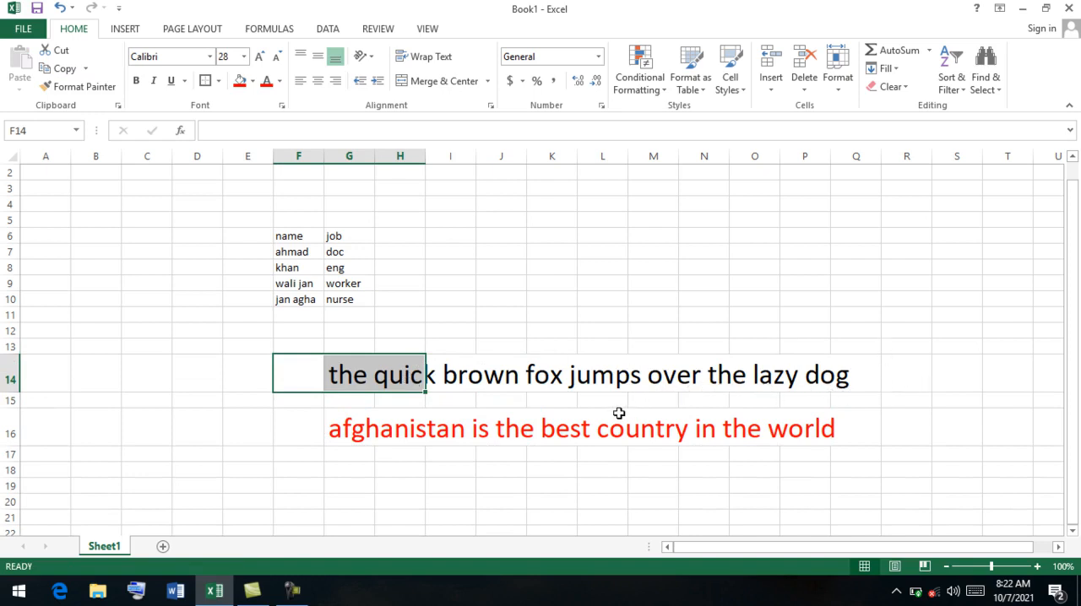
drag(502, 377, 579, 393)
click(555, 385)
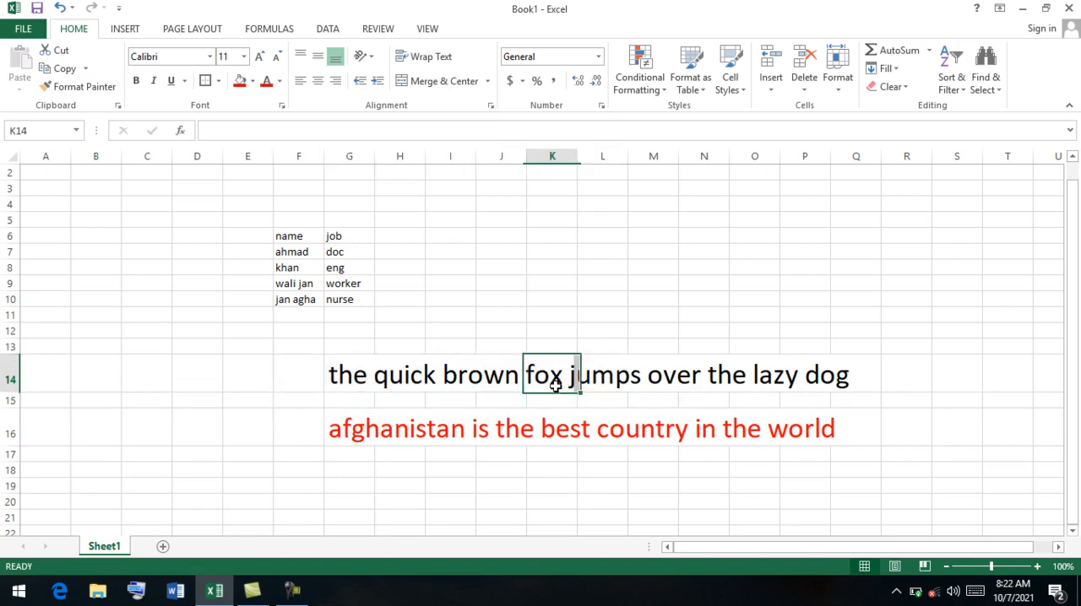